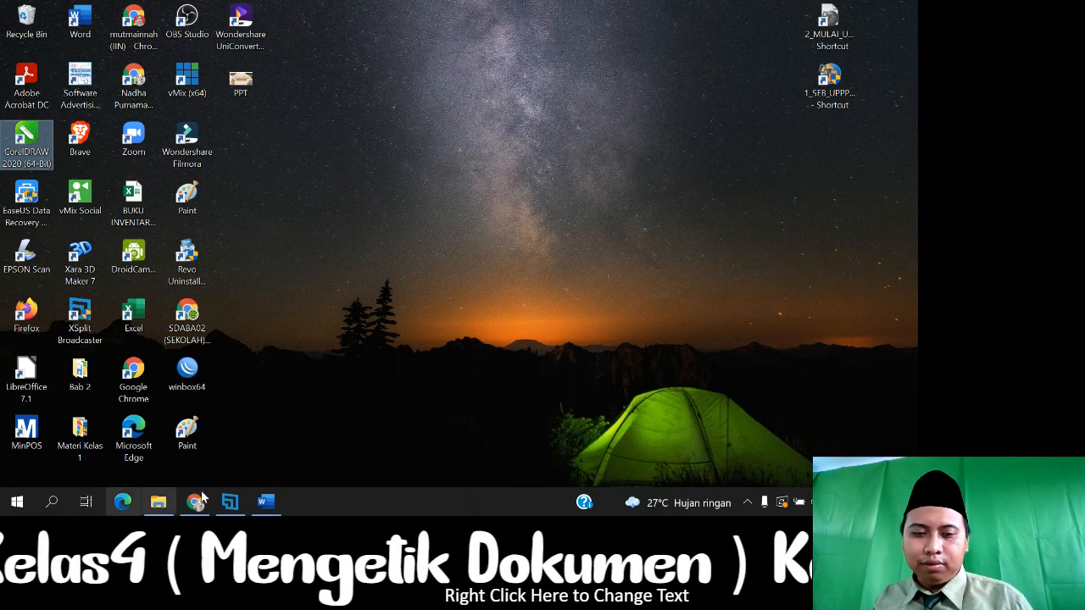
# Switch to the blank Word document and enter the heading "Jenis dan ukuran huruf" as numbered item 1
pyautogui.click(265, 501)
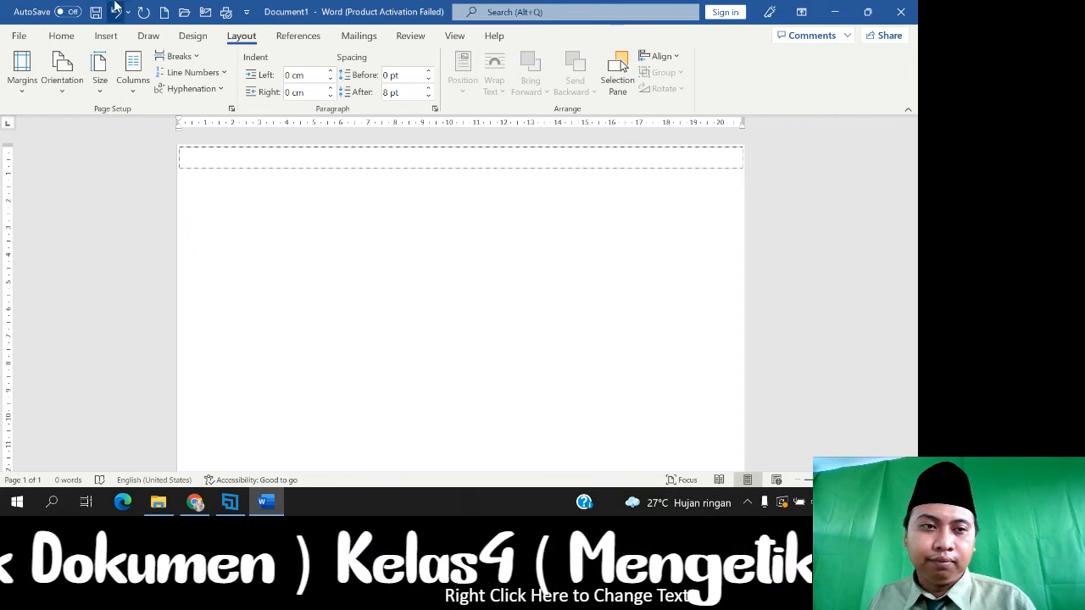
pyautogui.click(61, 35)
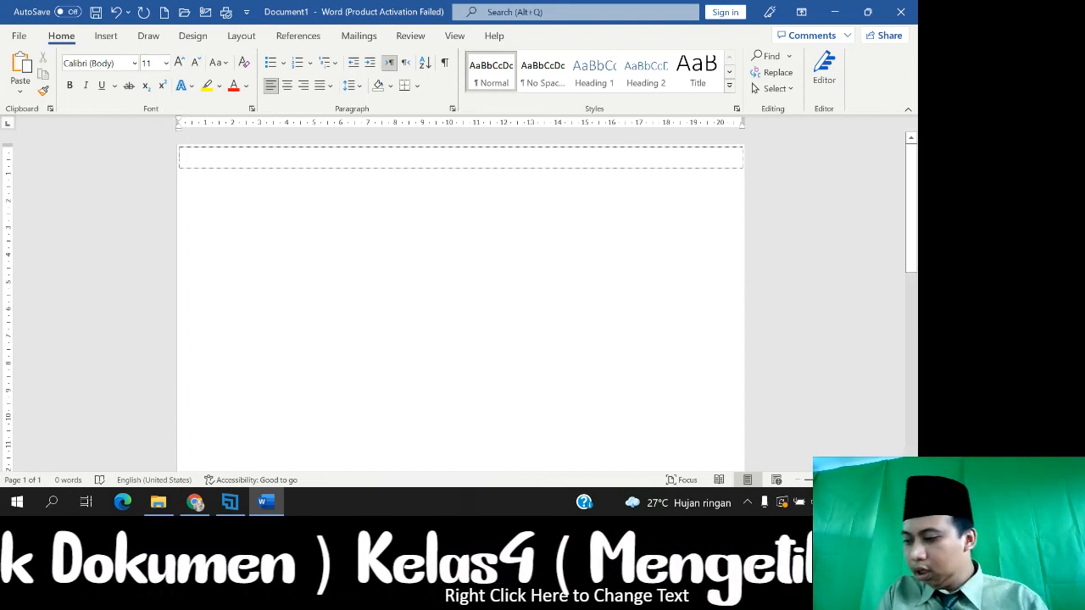
pyautogui.write('Jenis')
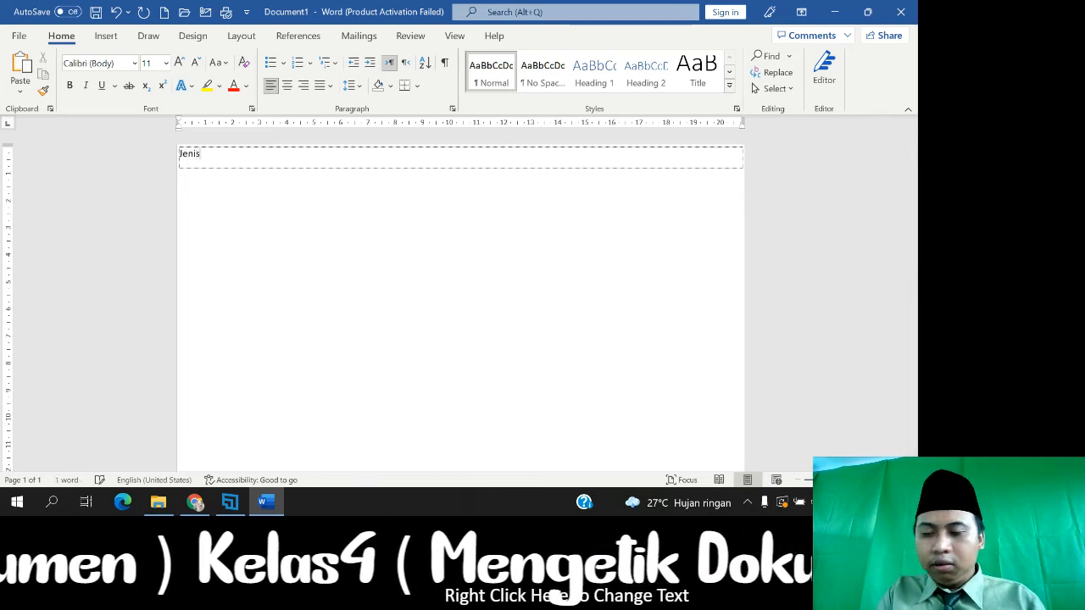
pyautogui.write(' d')
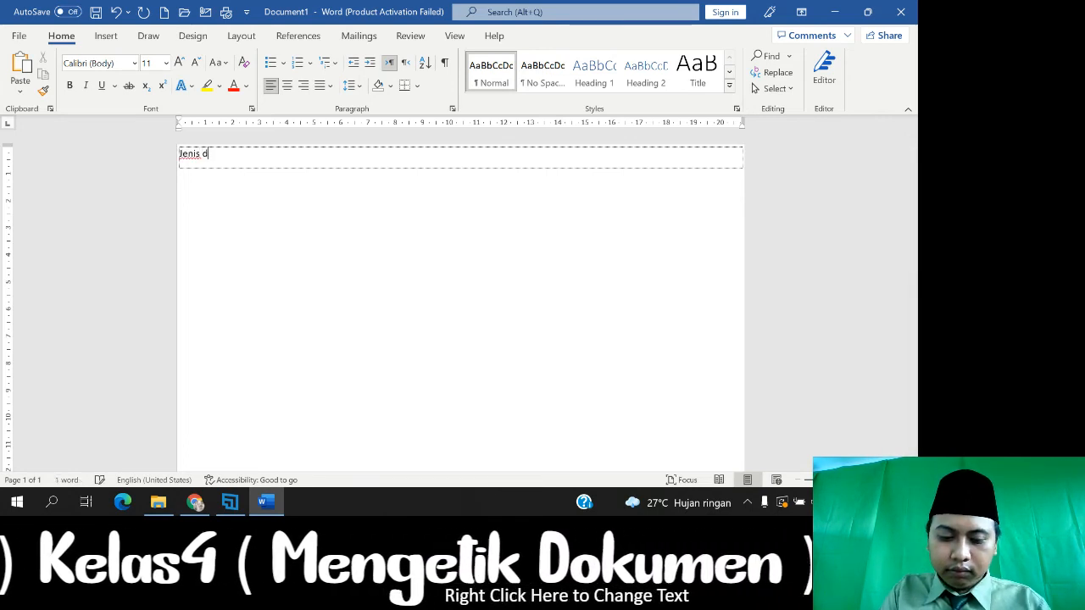
pyautogui.write('an ukuran huruf')
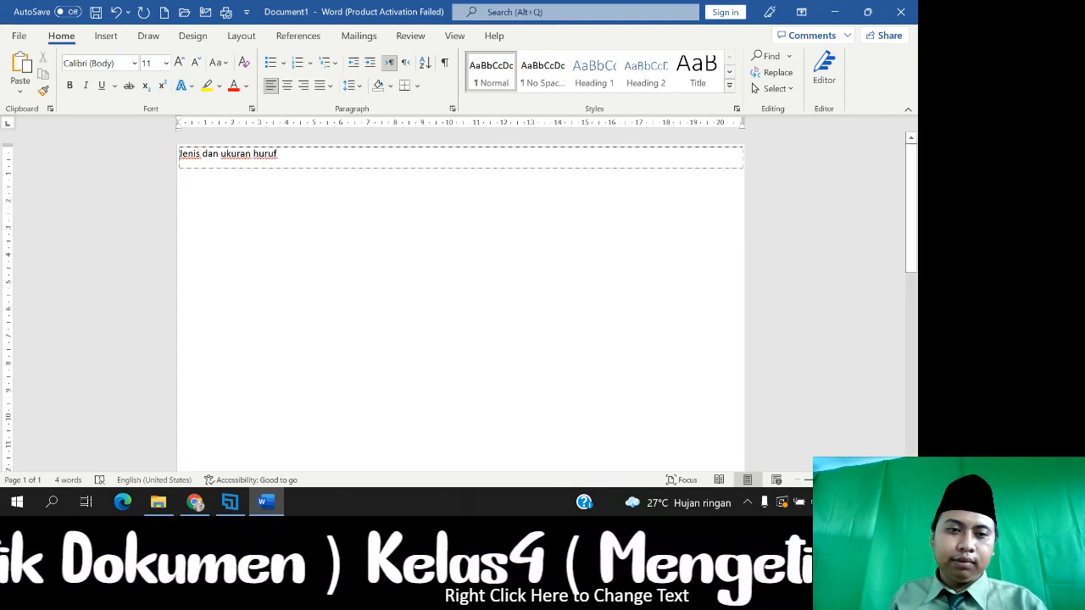
pyautogui.write('1.')
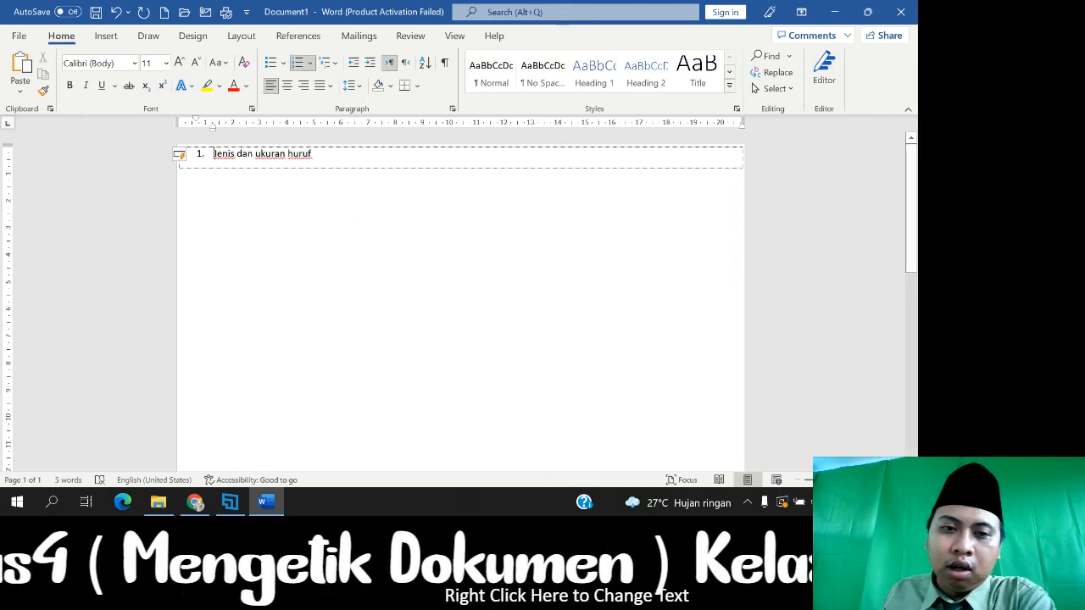
pyautogui.tripleClick(307, 156)
pyautogui.click(271, 243)
pyautogui.rightClick(270, 155)
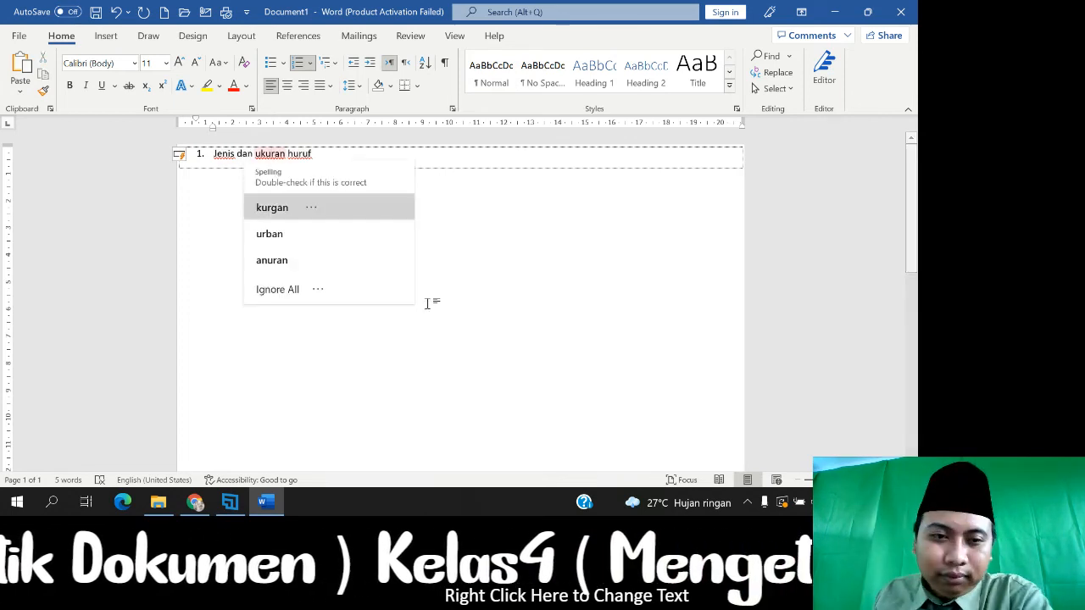
pyautogui.click(428, 302)
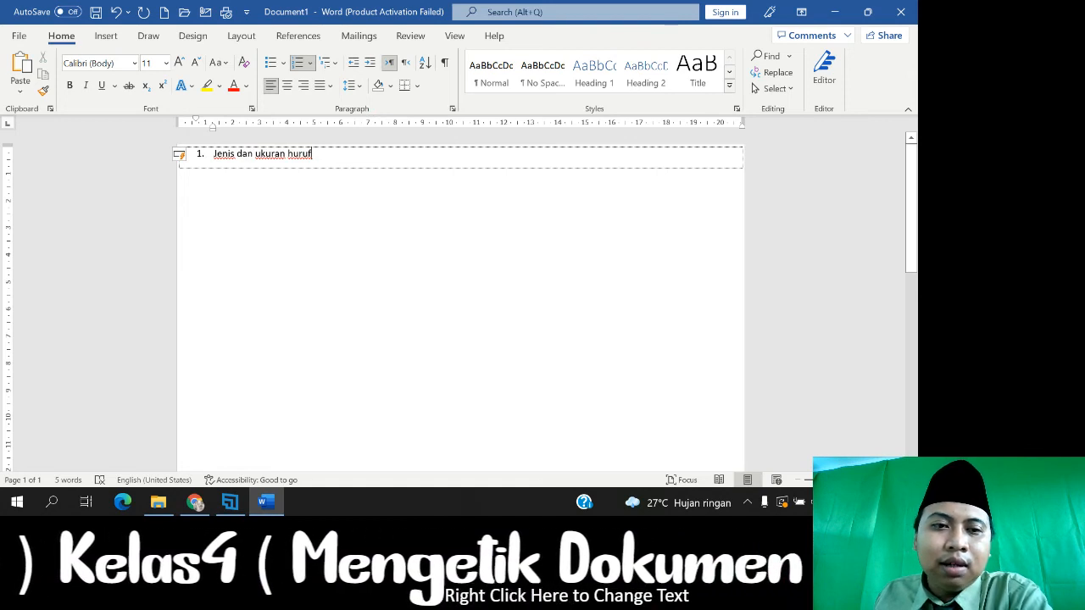
pyautogui.hotkey('ctrl', 'a')
pyautogui.click(235, 155)
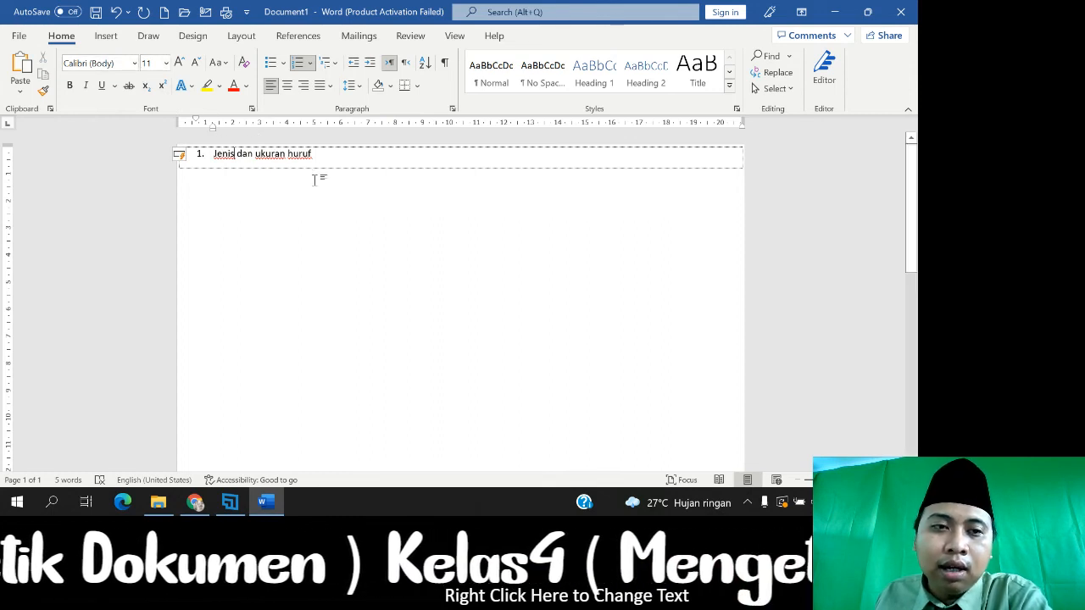
# Set the font of the whole heading line "Jenis dan ukuran huruf" to Arial Black
pyautogui.click(142, 156)
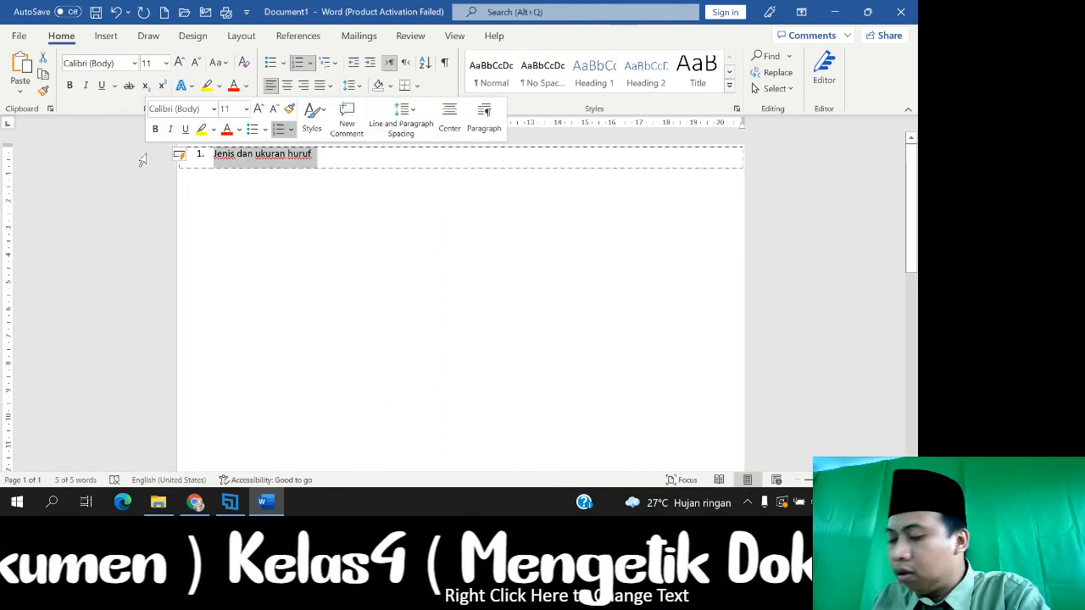
pyautogui.click(133, 66)
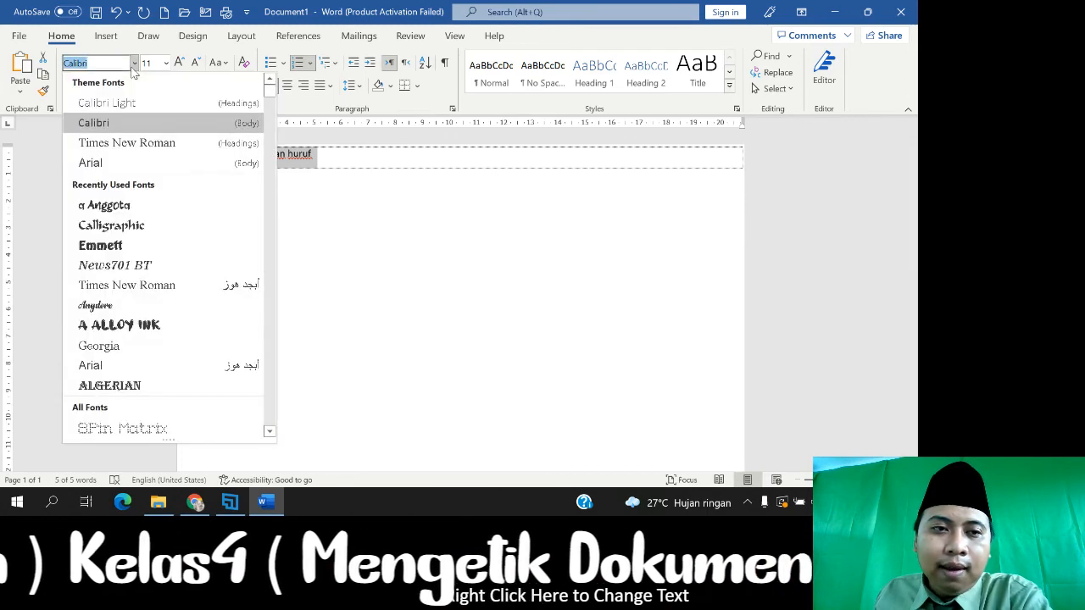
pyautogui.scroll(-2, 136, 163)
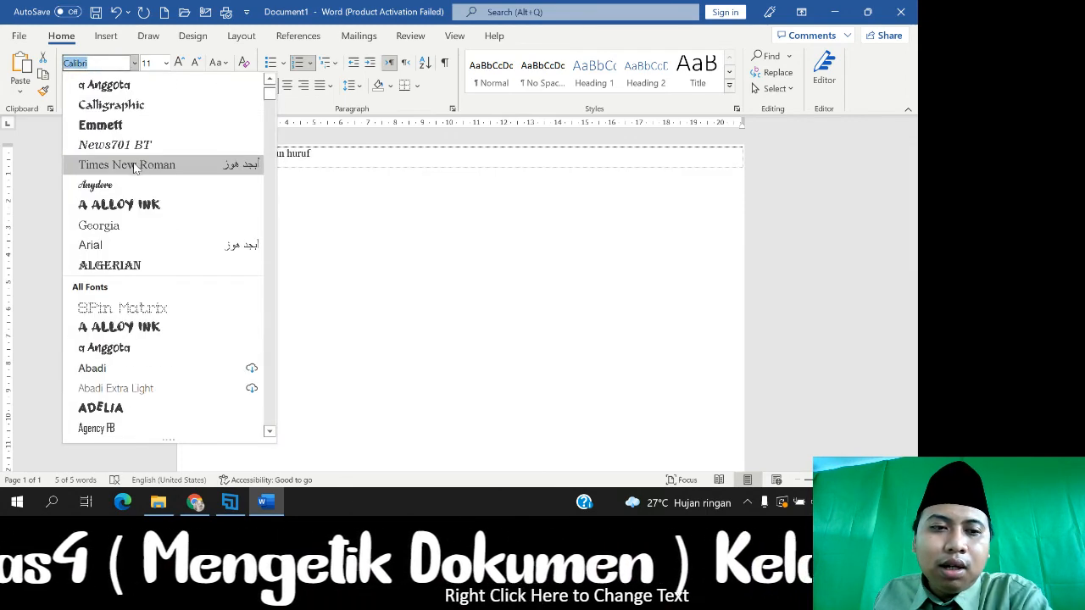
pyautogui.scroll(-4, 136, 170)
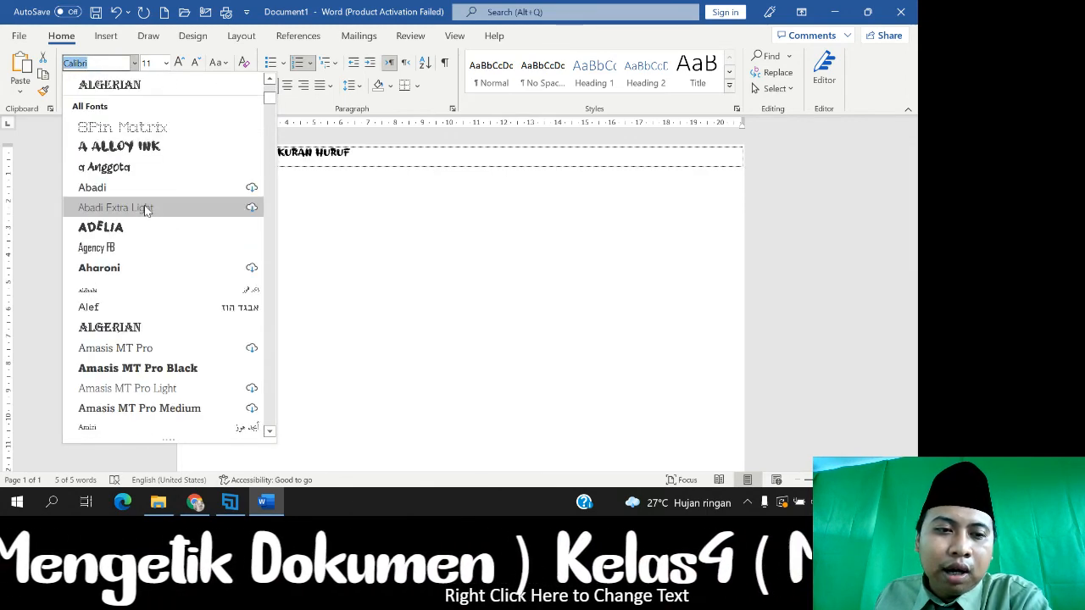
pyautogui.scroll(-4, 145, 221)
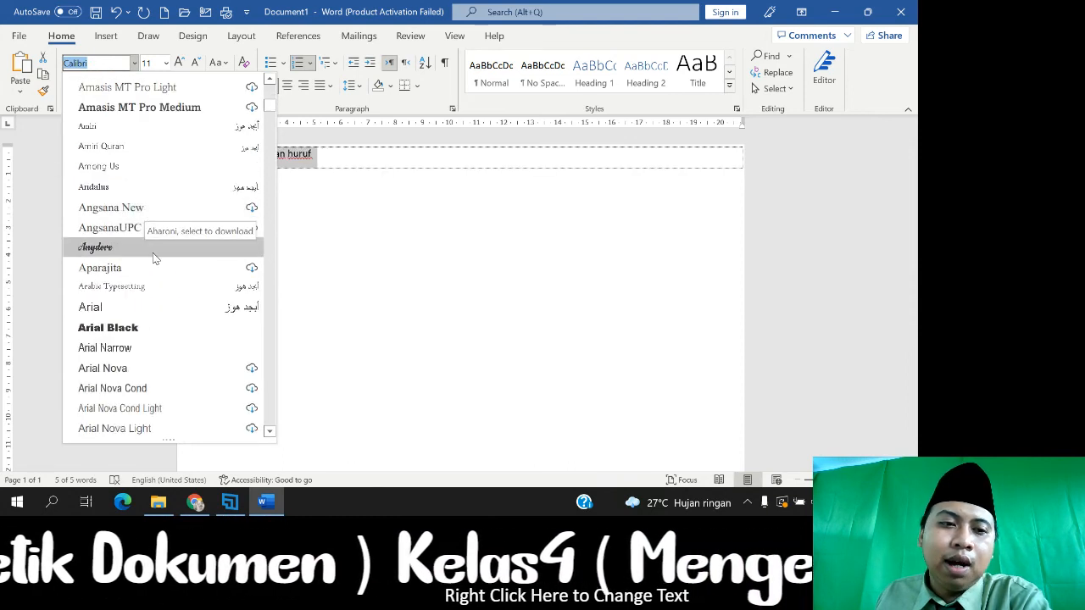
pyautogui.click(138, 329)
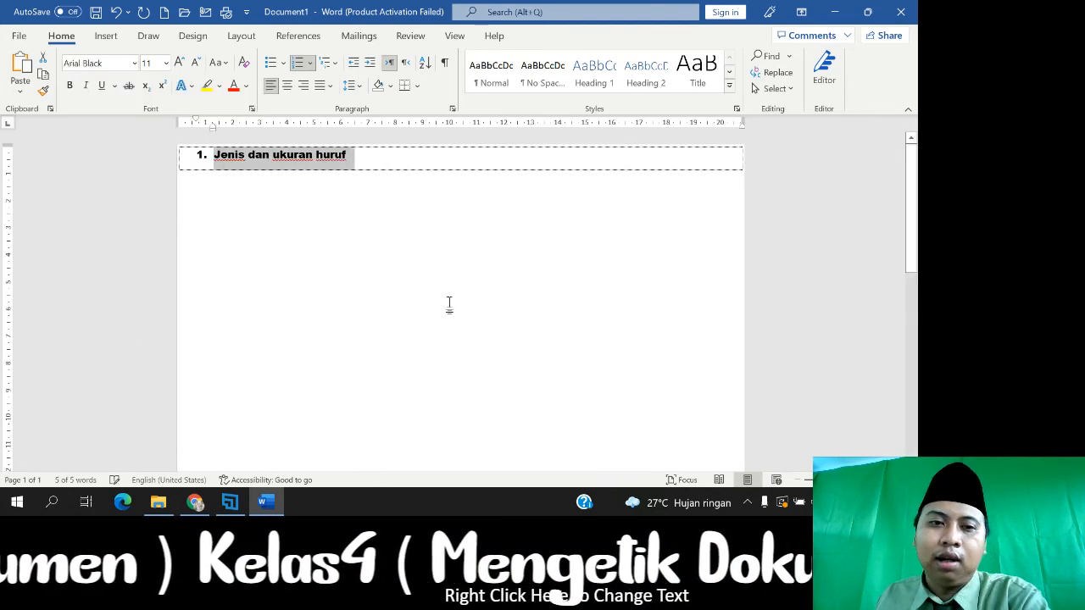
# Preview the heading at font size 72 without applying it
pyautogui.click(166, 64)
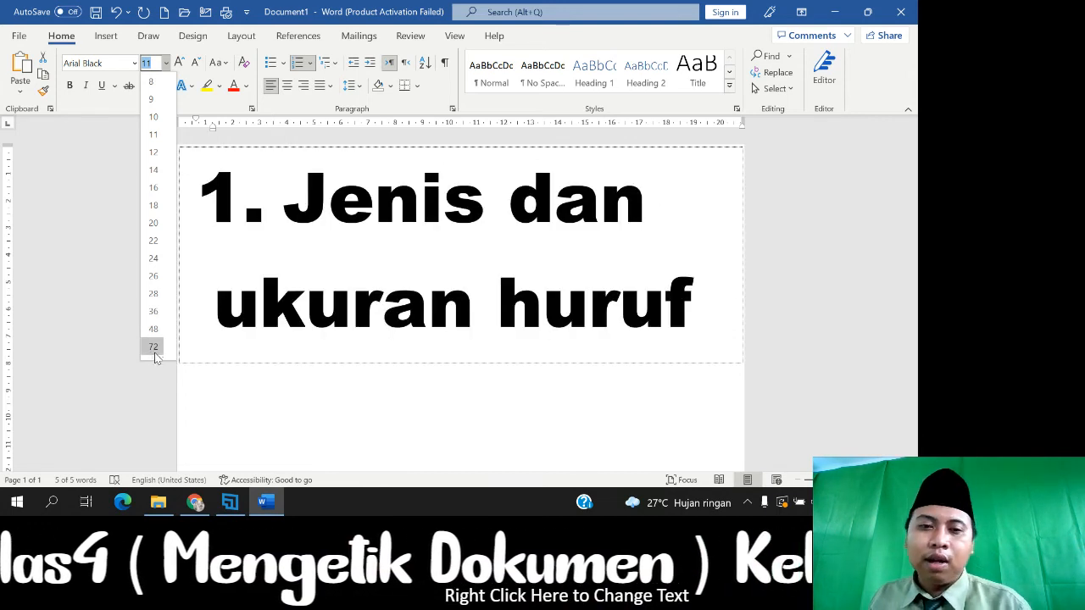
pyautogui.click(392, 349)
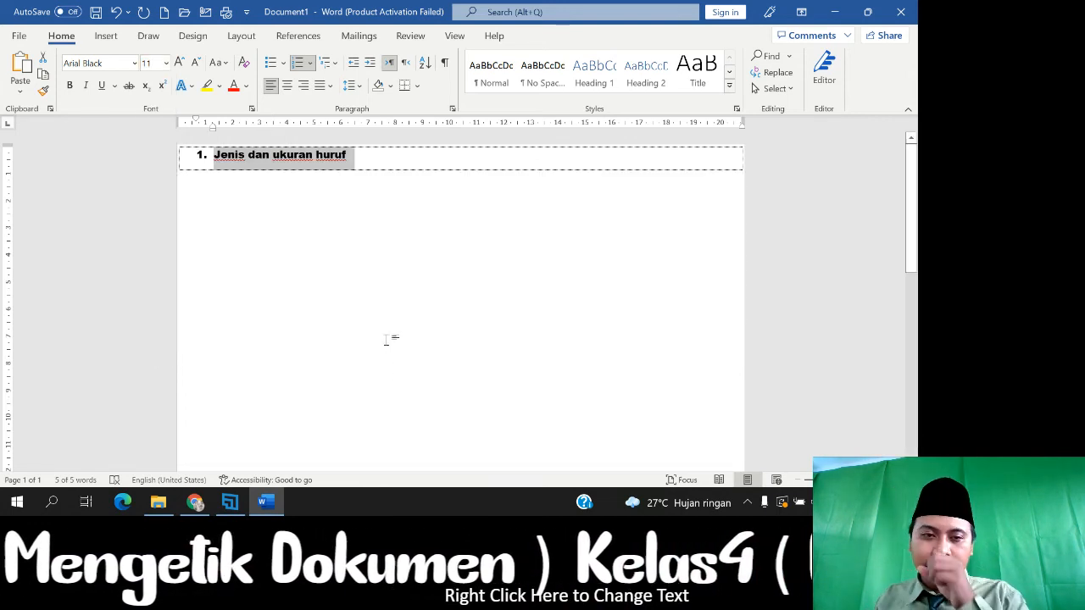
# Add an unnumbered line below the heading reading "Font digunakan untuk mengatur ukuran huruf"
pyautogui.click(384, 162)
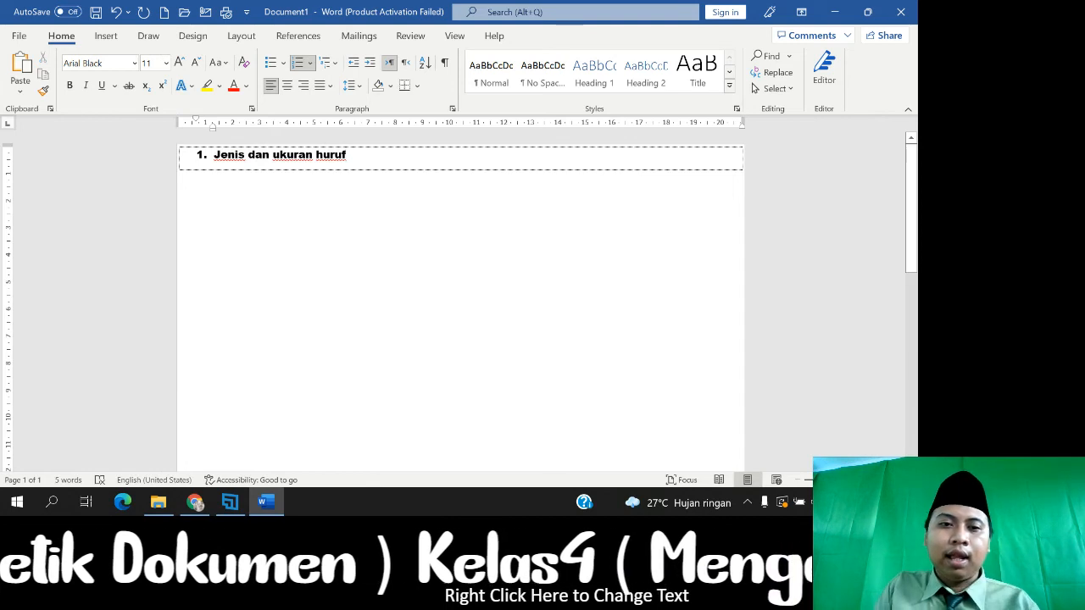
pyautogui.press('Return')
pyautogui.press('BackSpace')
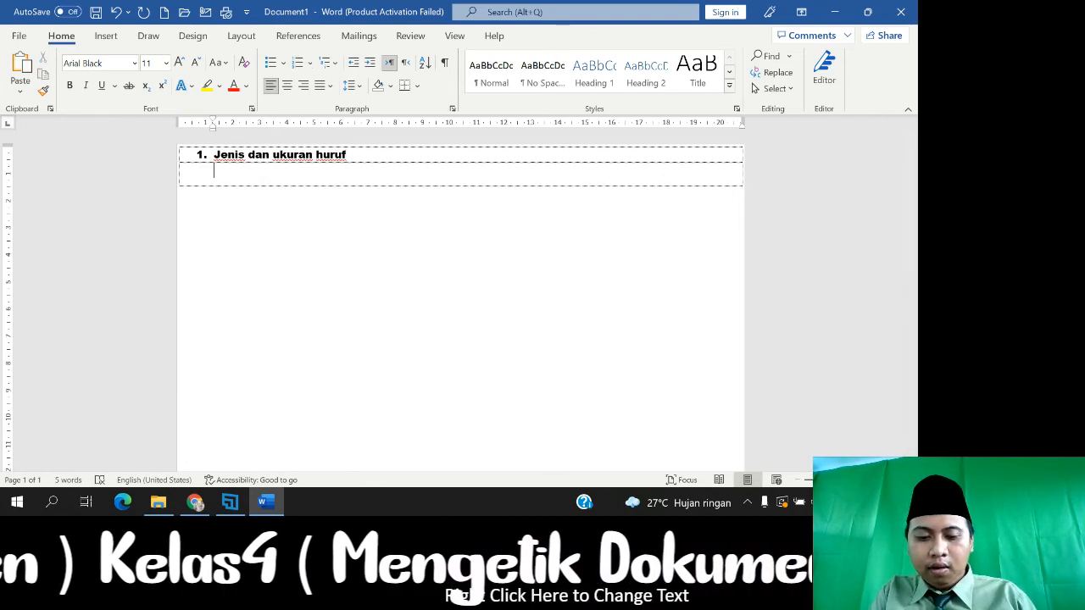
pyautogui.write('Font')
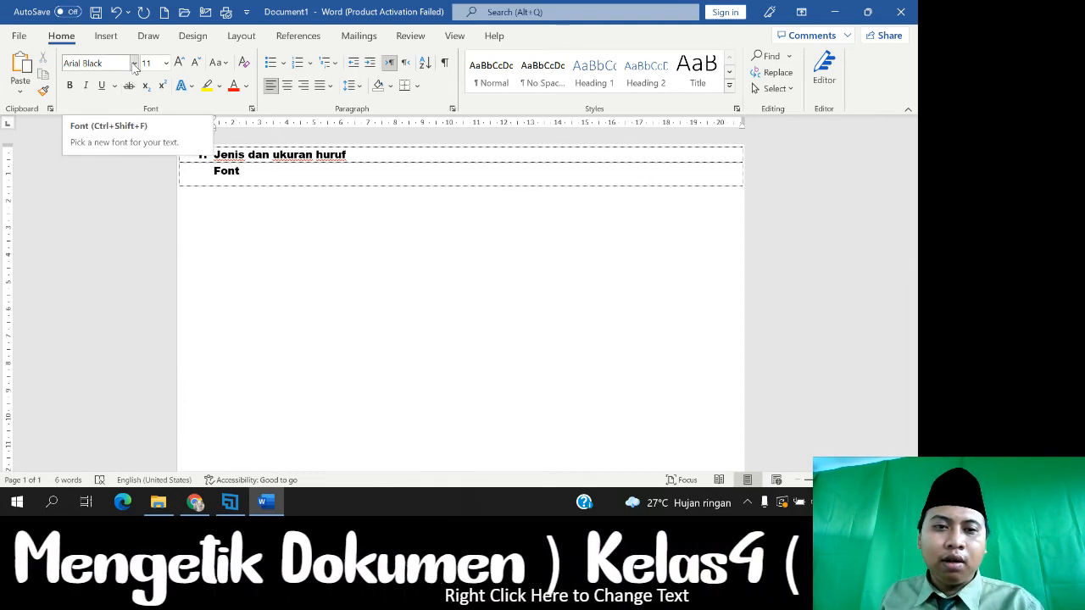
pyautogui.write(' digu')
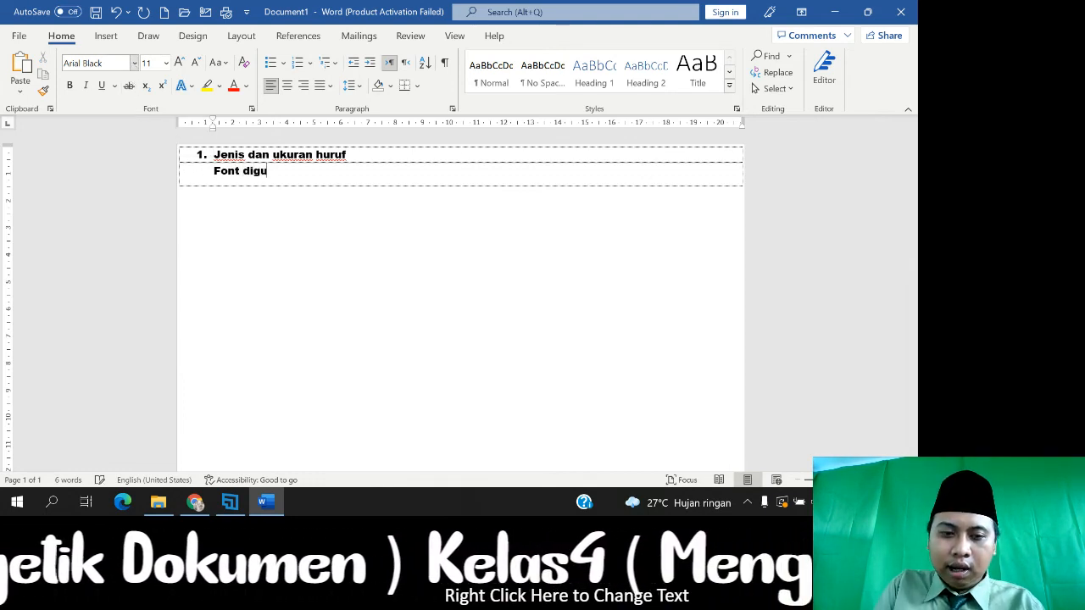
pyautogui.write('nakan untuk ')
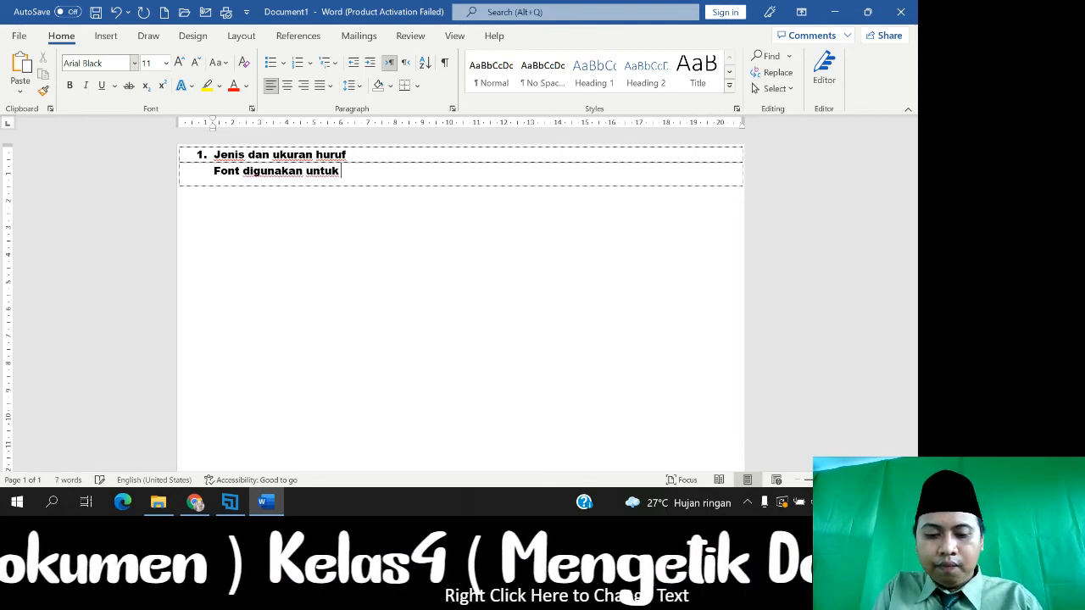
pyautogui.write('mengatur u')
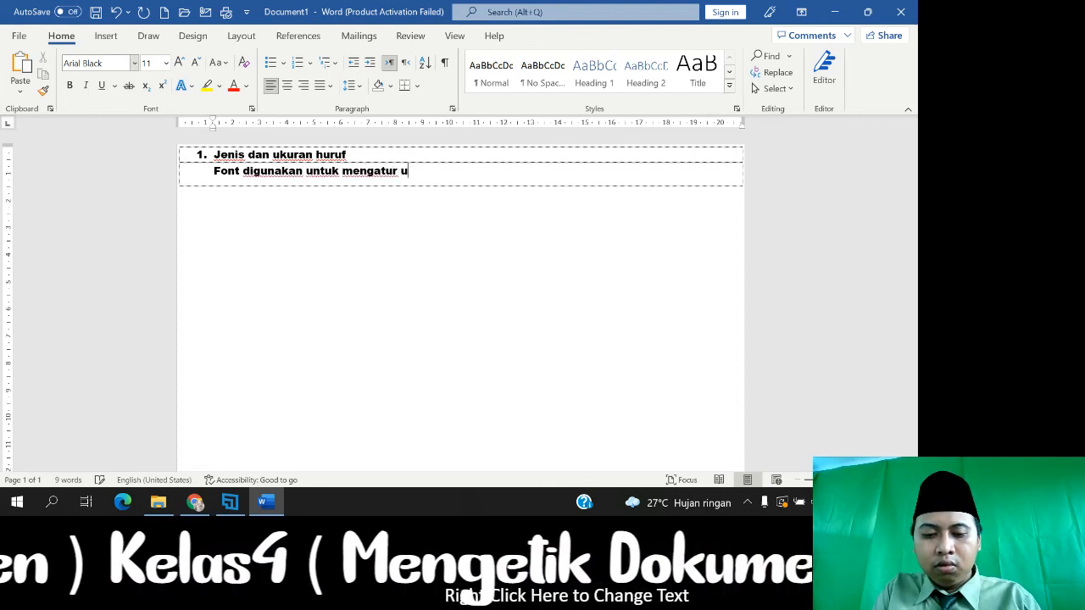
pyautogui.write('kuran huru')
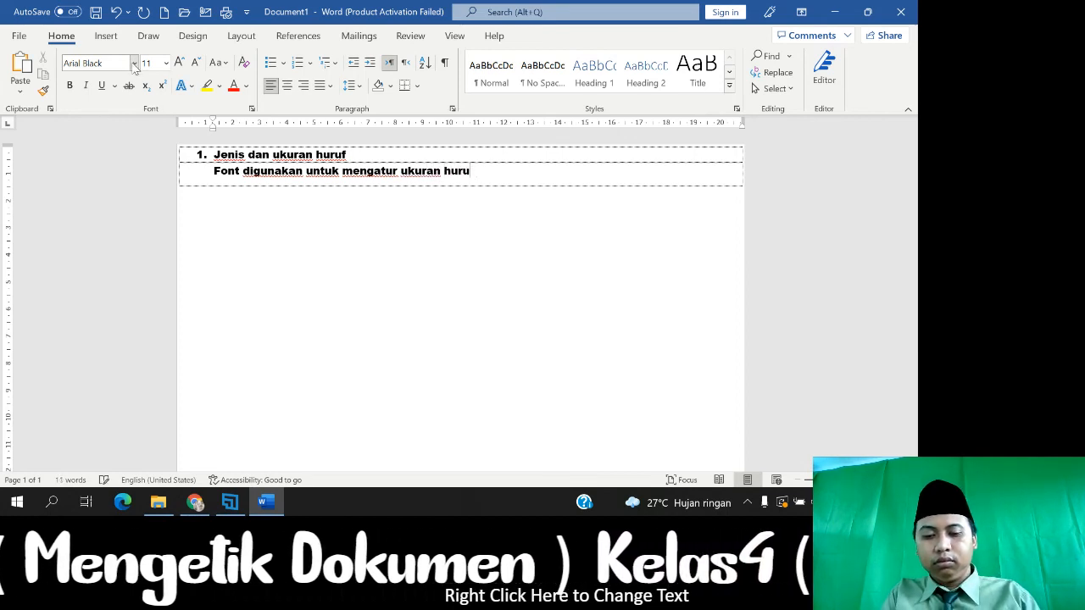
pyautogui.write('f')
# Begin another unnumbered line below the Font sentence with the words "Font Size digunakan"
pyautogui.press('Return')
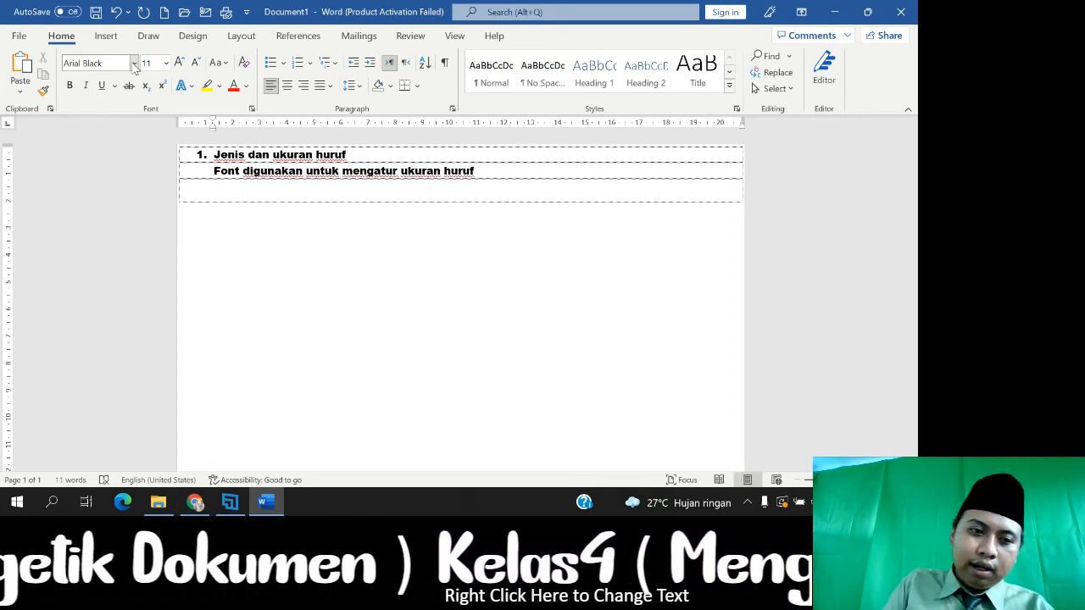
pyautogui.write('Font')
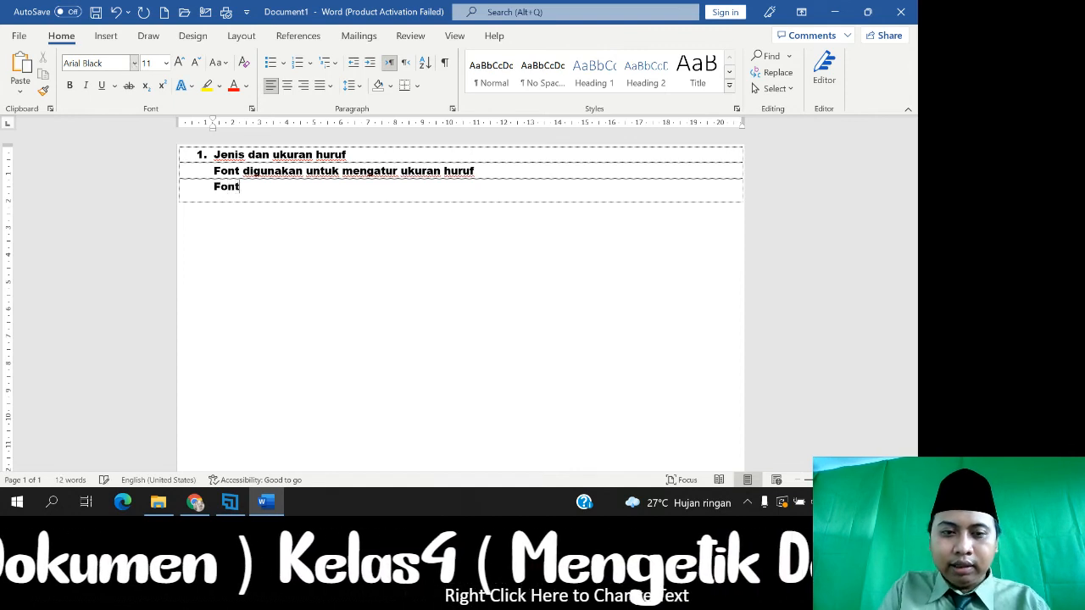
pyautogui.write('ize ')
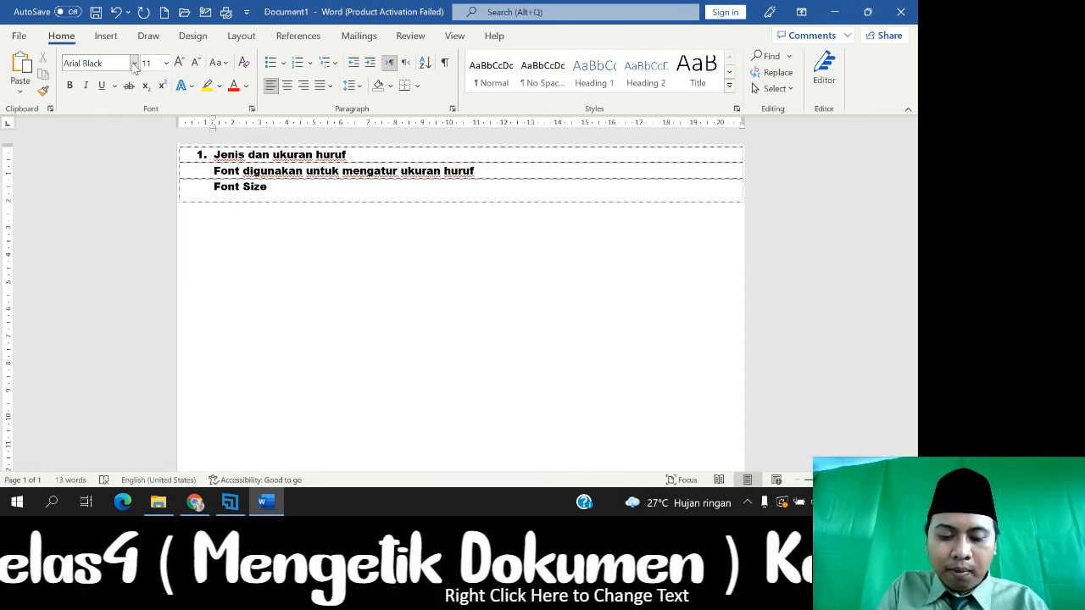
pyautogui.write('diguhnaka')
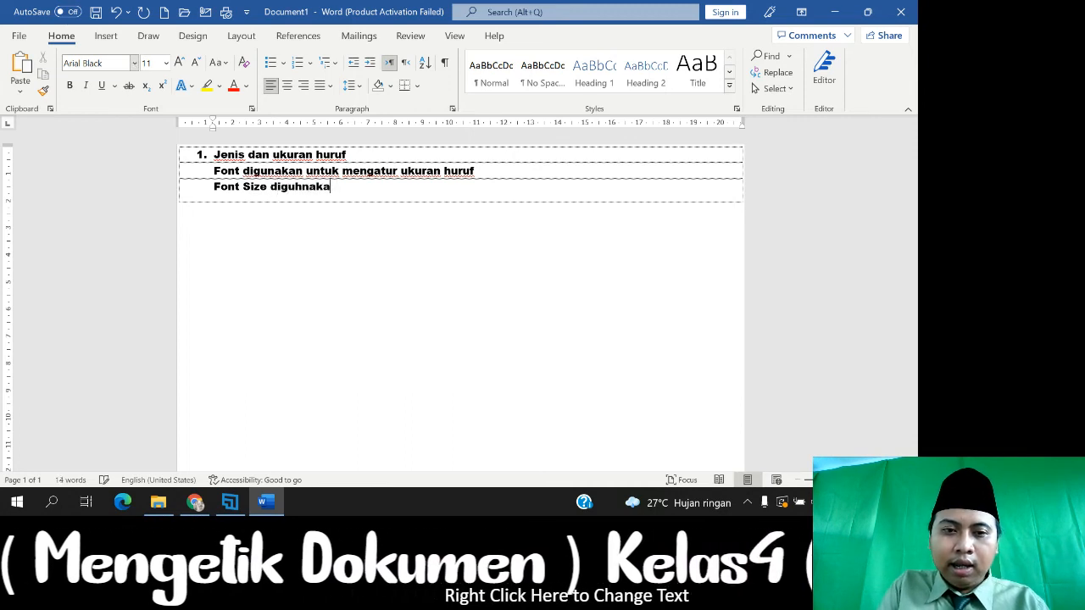
pyautogui.press('BackSpace')
pyautogui.press('BackSpace')
pyautogui.press('BackSpace')
pyautogui.press('BackSpace')
pyautogui.press('BackSpace')
pyautogui.write('nakan')
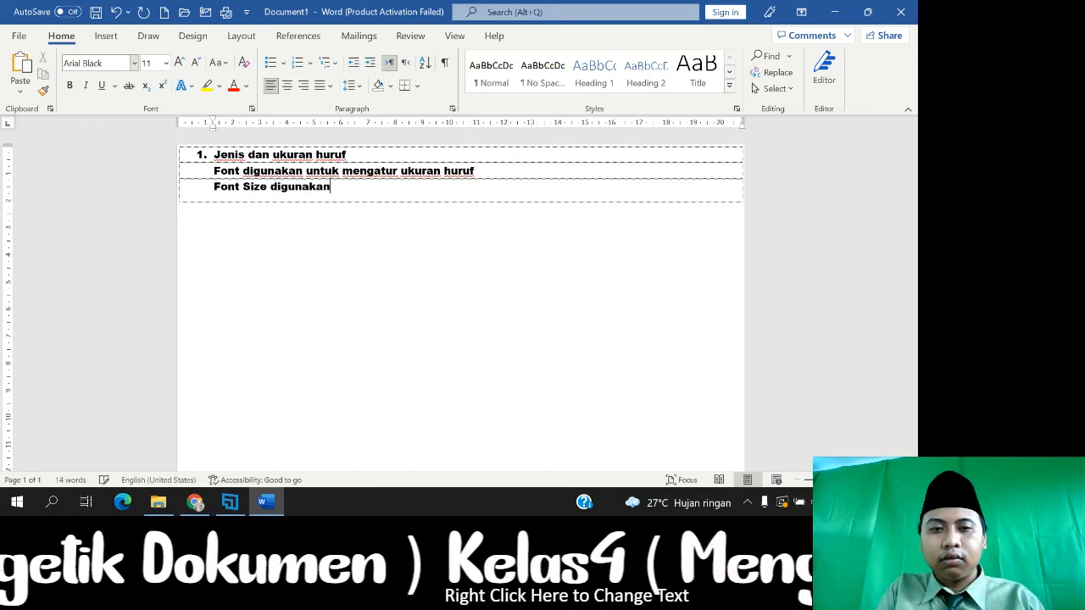
# Complete the second unnumbered line so it reads "Font Size digunakan untuk mengatur ukuran"
pyautogui.write(' untuk ')
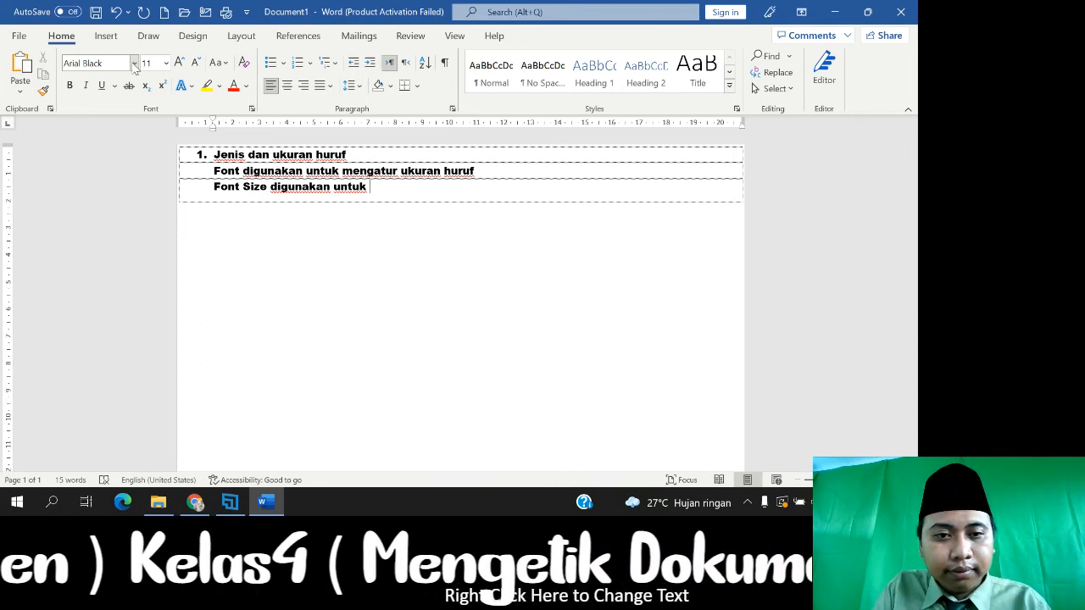
pyautogui.write('me')
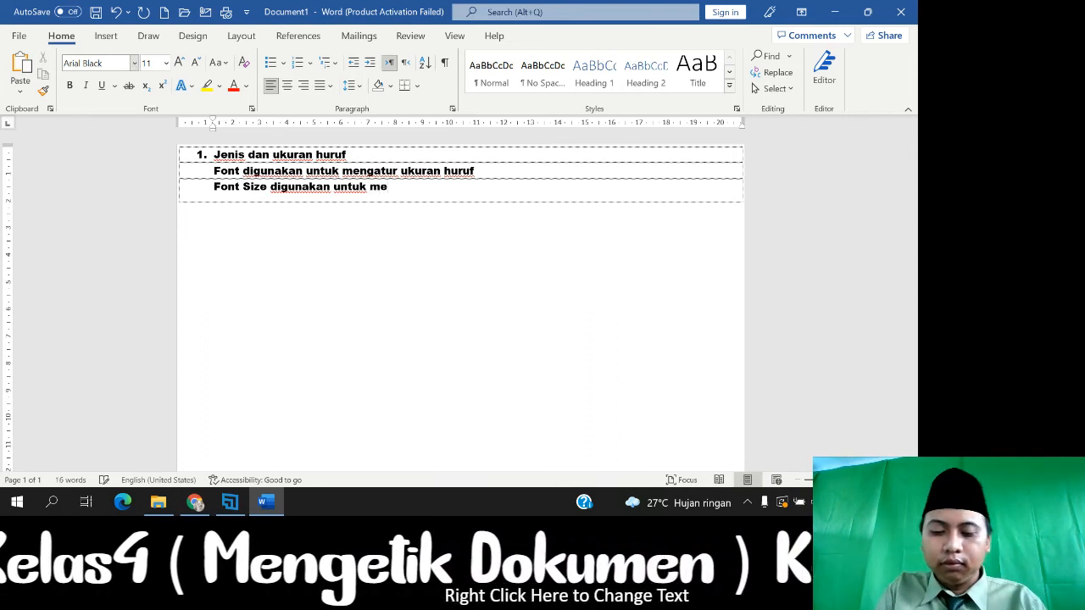
pyautogui.write('mperbe')
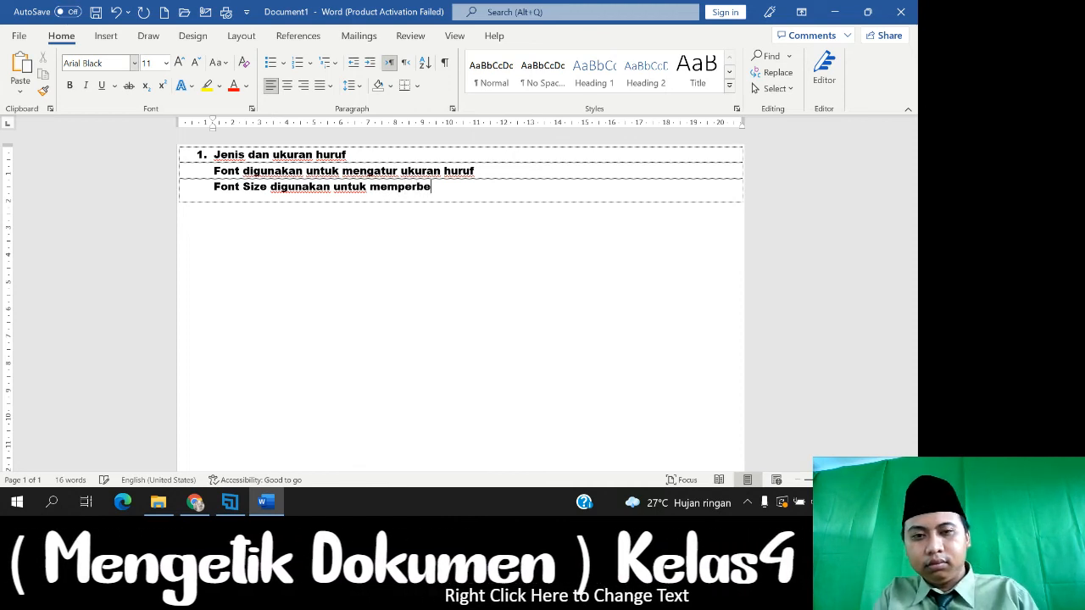
pyautogui.press('BackSpace')
pyautogui.press('BackSpace')
pyautogui.press('BackSpace')
pyautogui.press('BackSpace')
pyautogui.press('BackSpace')
pyautogui.press('BackSpace')
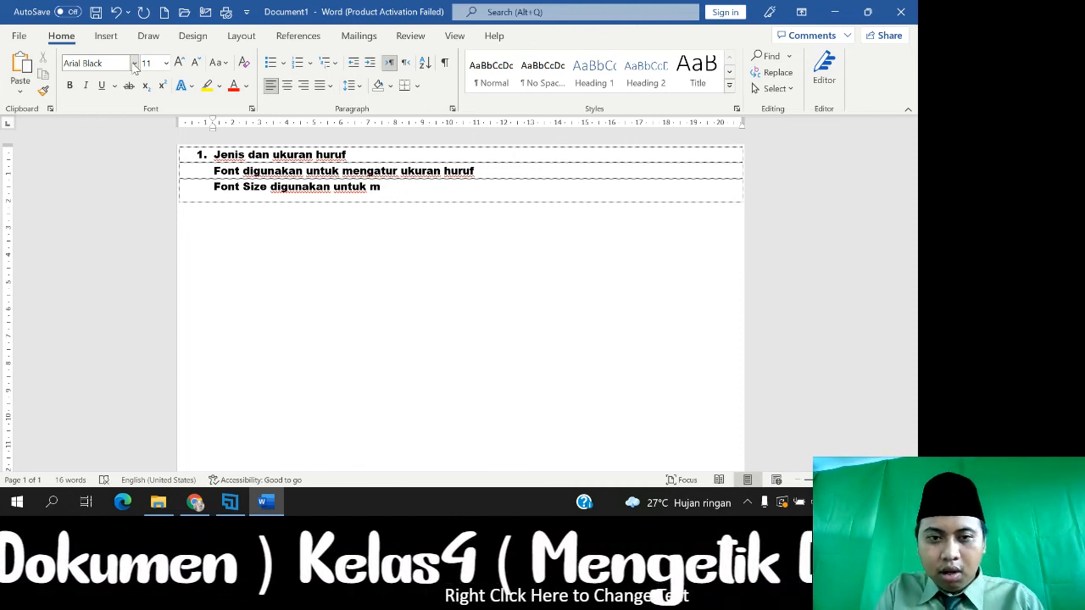
pyautogui.write('eng')
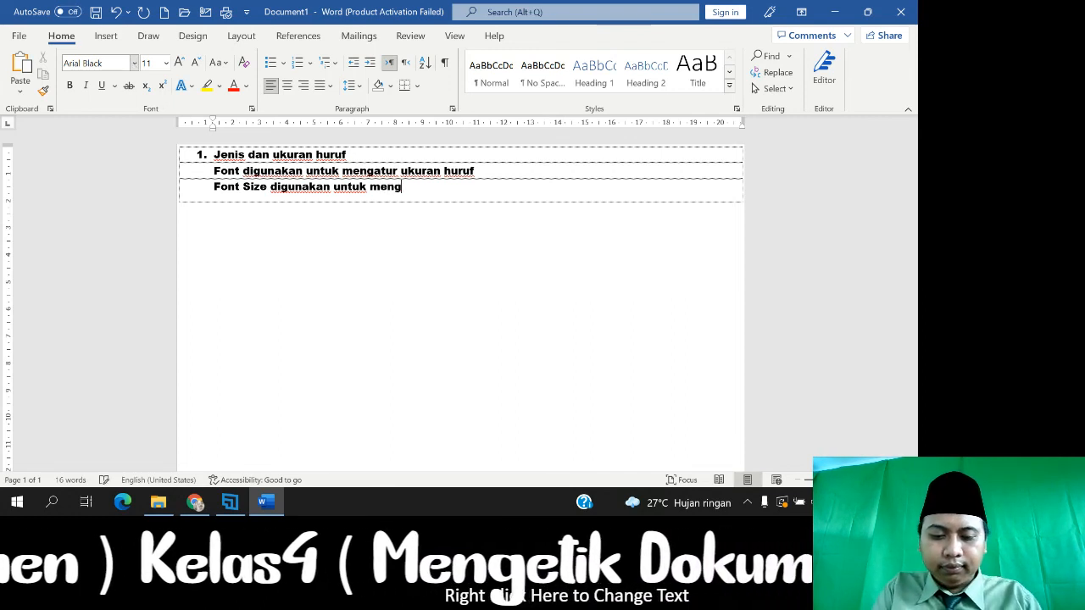
pyautogui.write('atur')
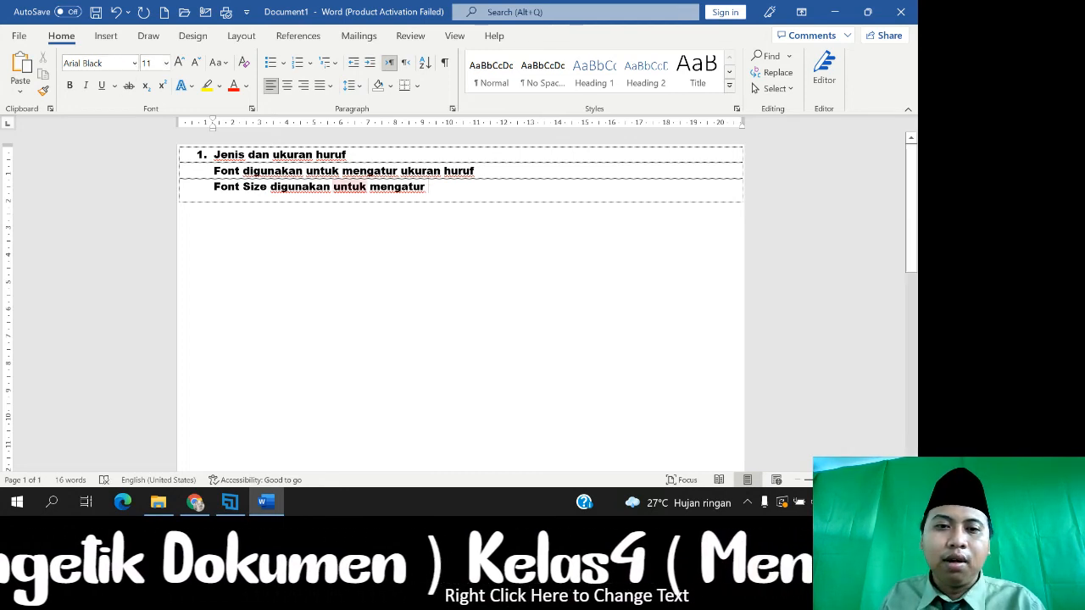
pyautogui.write('ukuran')
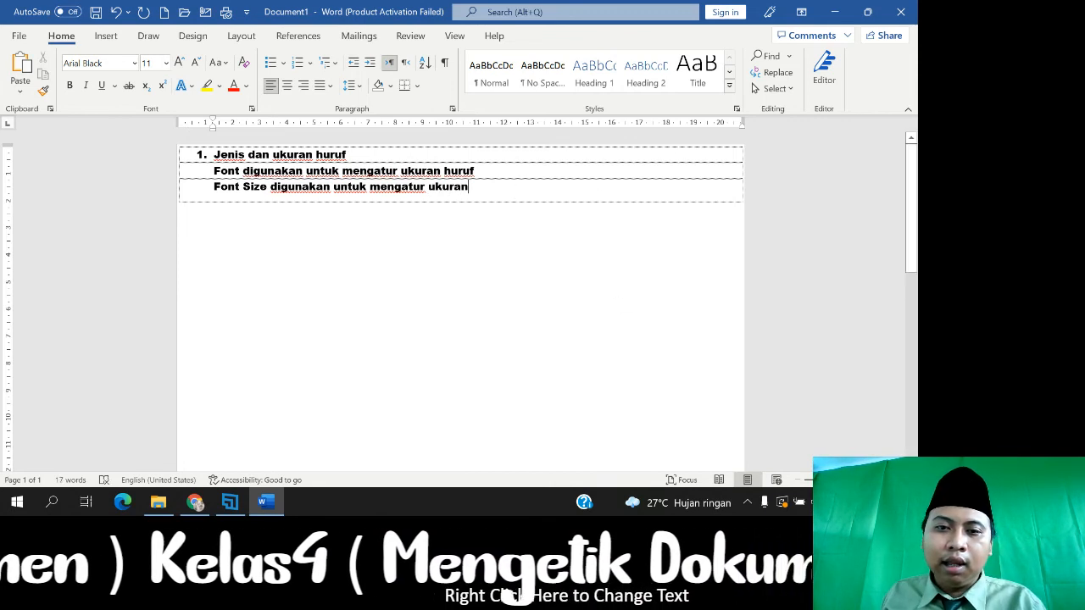
# Replace the word "ukuran" with "jenis" in the line explaining Font, directly below the heading
pyautogui.click(440, 171)
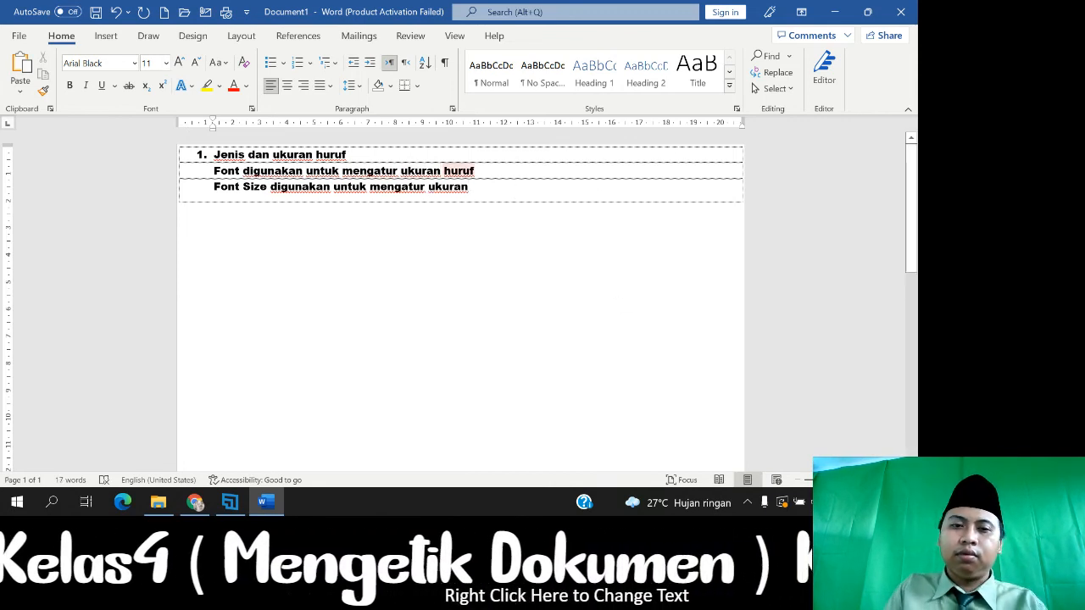
pyautogui.press('BackSpace')
pyautogui.press('BackSpace')
pyautogui.press('BackSpace')
pyautogui.press('BackSpace')
pyautogui.press('BackSpace')
pyautogui.press('BackSpace')
pyautogui.write('j')
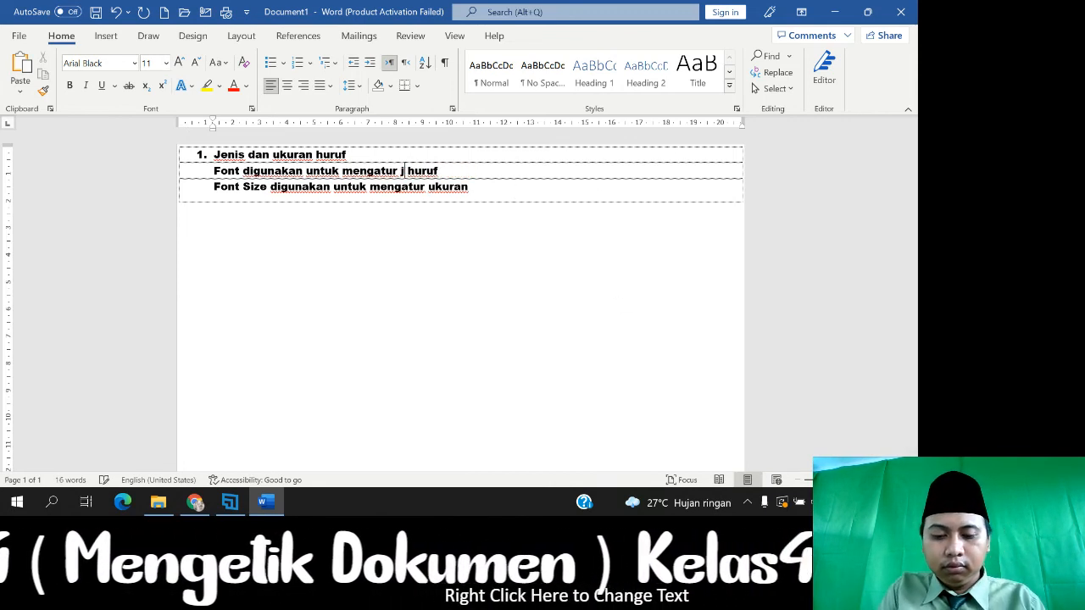
pyautogui.write('enis')
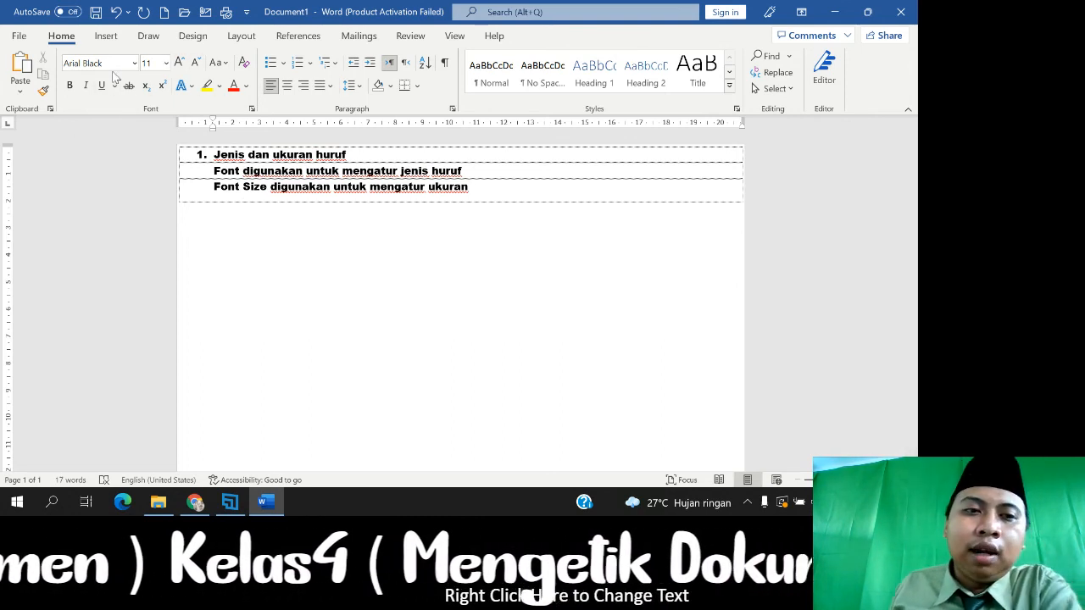
# Try font size 100 on the whole "Font Size digunakan untuk mengatur ukuran" line and undo the change
pyautogui.click(167, 66)
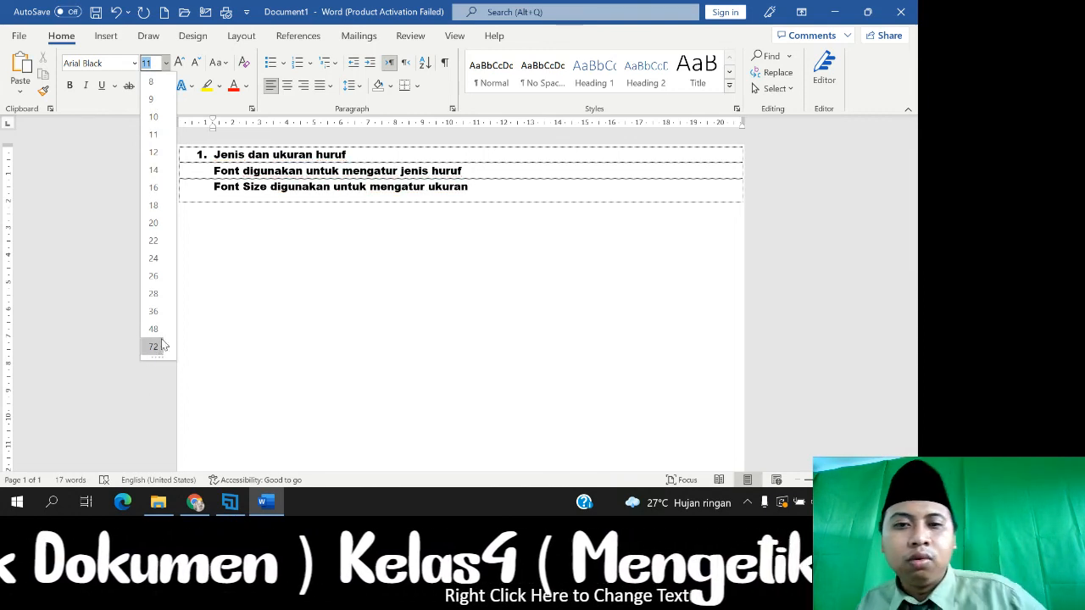
pyautogui.click(503, 183)
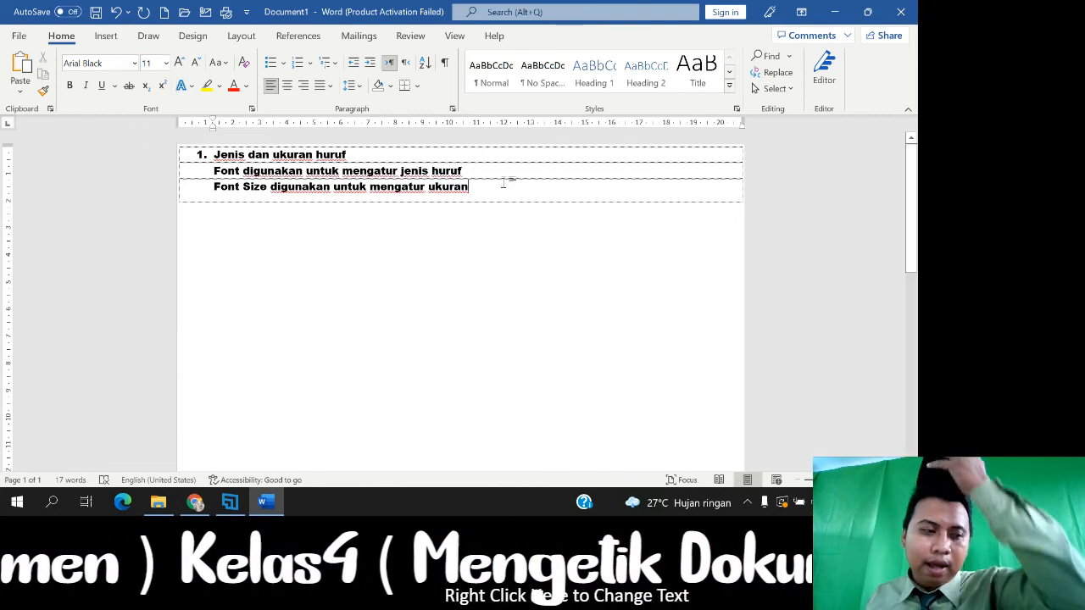
pyautogui.moveTo(501, 188); pyautogui.dragTo(212, 188)
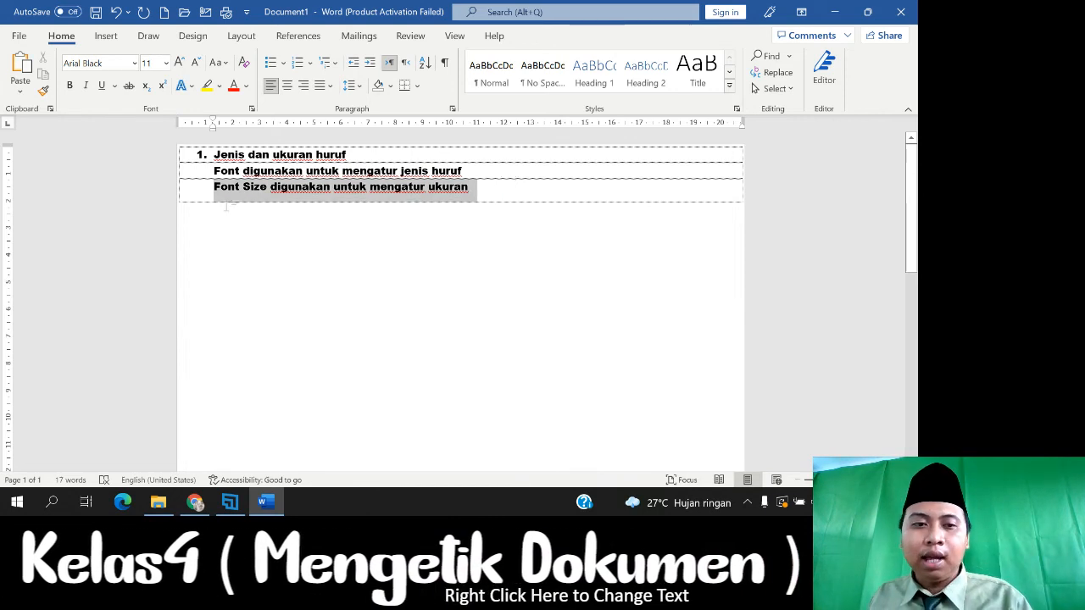
pyautogui.click(166, 63)
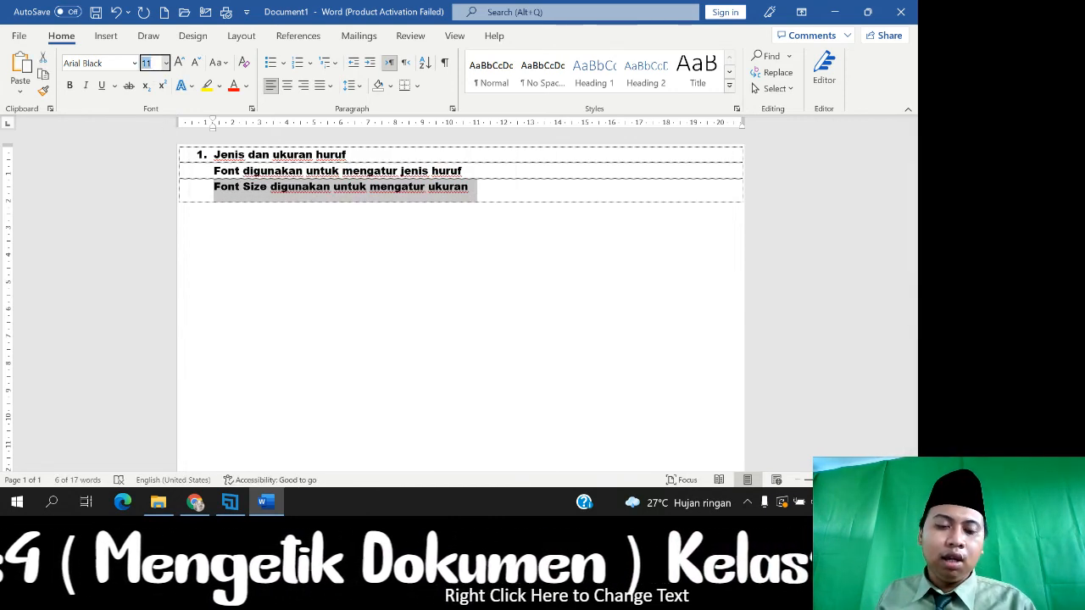
pyautogui.write('100')
pyautogui.press('Return')
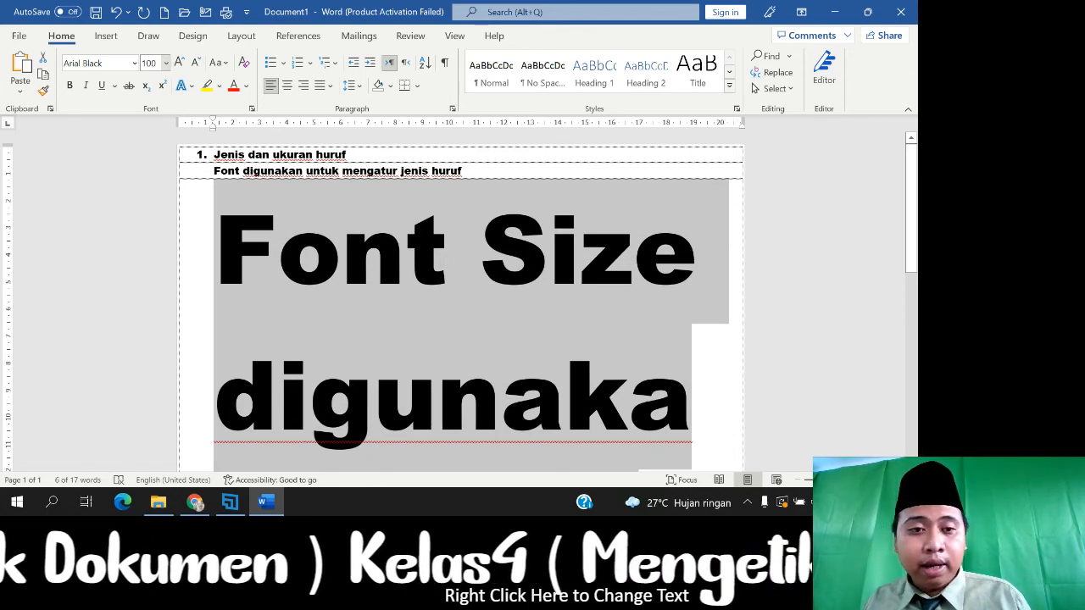
pyautogui.hotkey('ctrl', 'z')
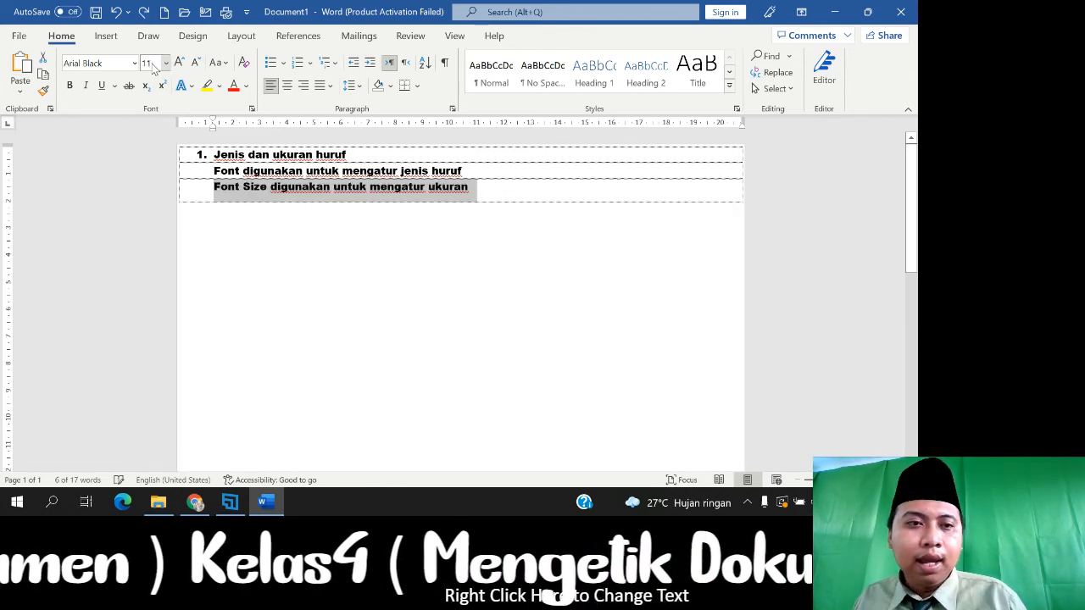
# Preview the "Font Size" line at font size 14 without applying it
pyautogui.click(166, 63)
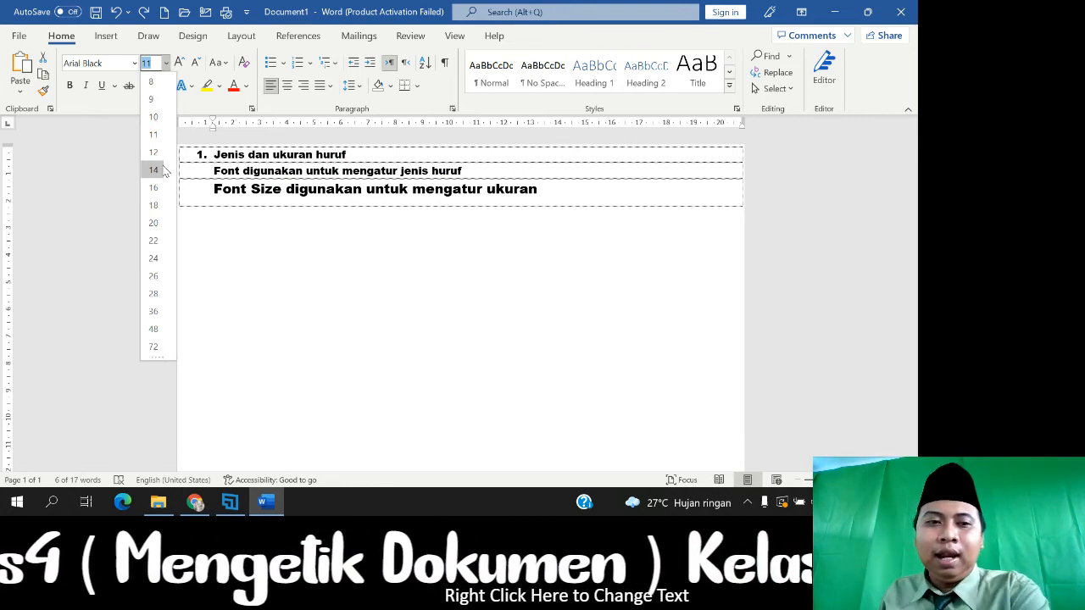
pyautogui.click(330, 256)
pyautogui.click(330, 256)
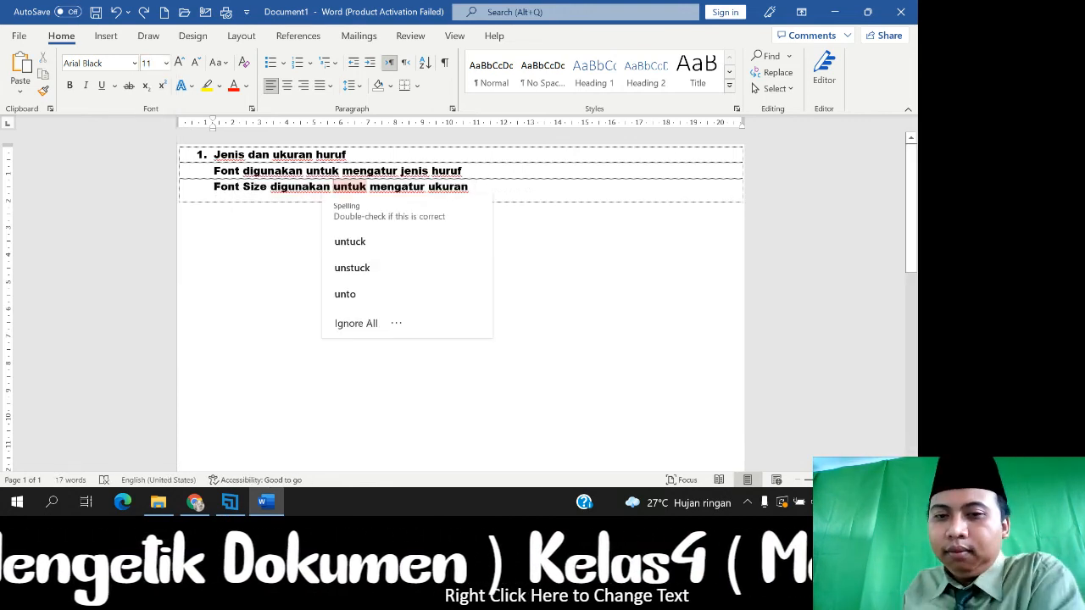
pyautogui.click(517, 176)
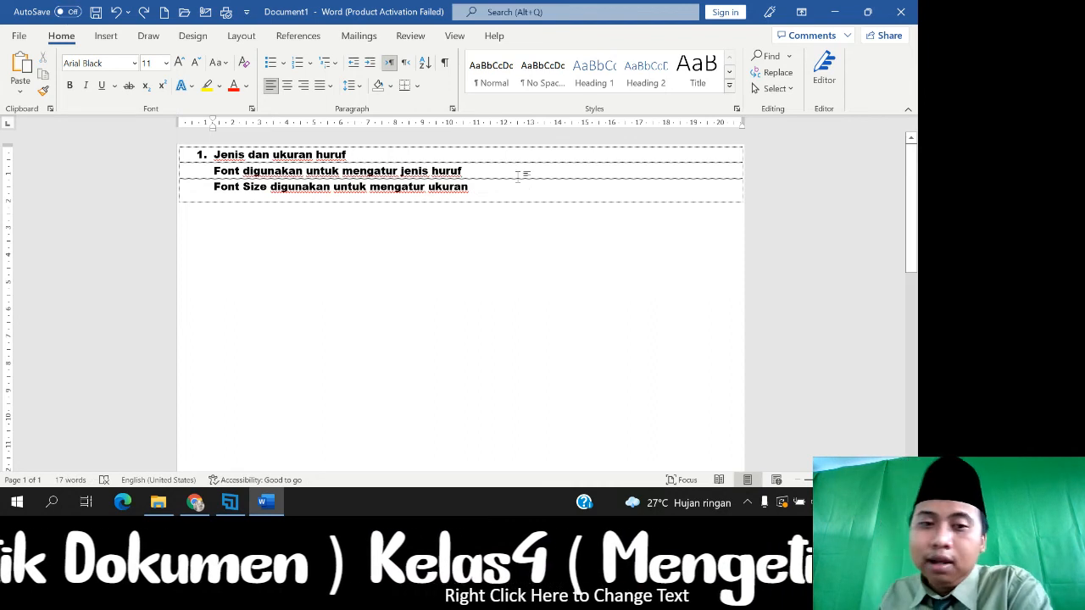
# Add the line "Tab Home dan grup Font" below the Font Size sentence, separated by one blank line
pyautogui.click(515, 186)
pyautogui.press('Return')
pyautogui.press('Return')
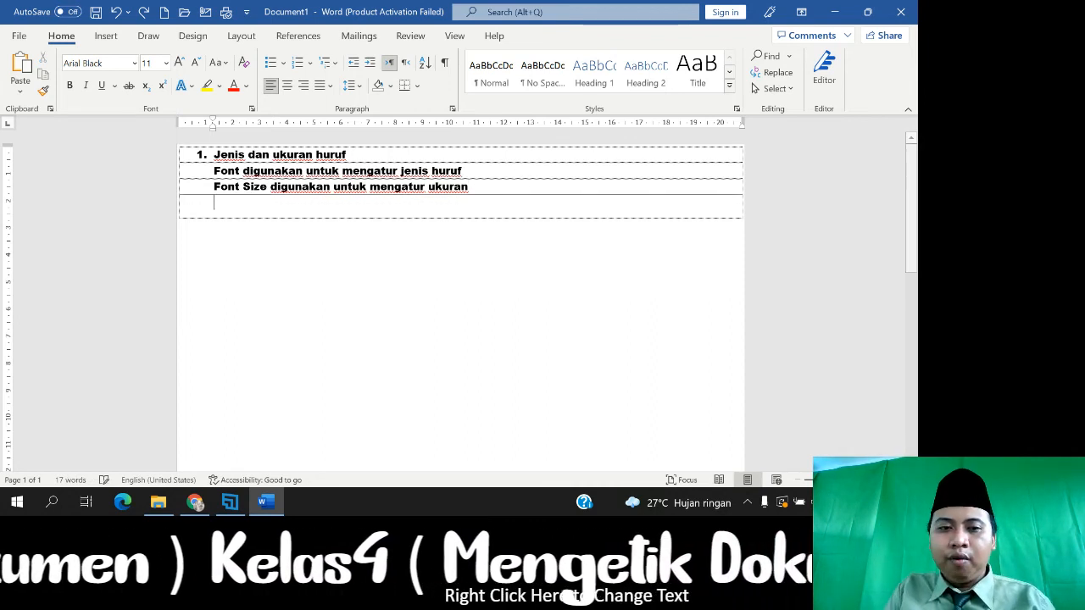
pyautogui.write('Tab')
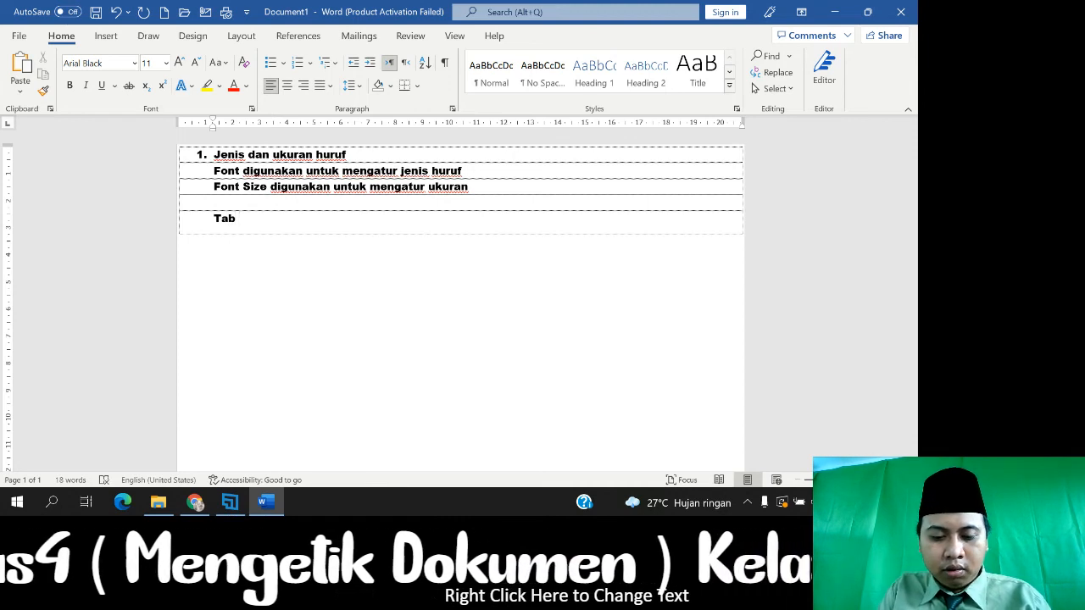
pyautogui.write(' Home da')
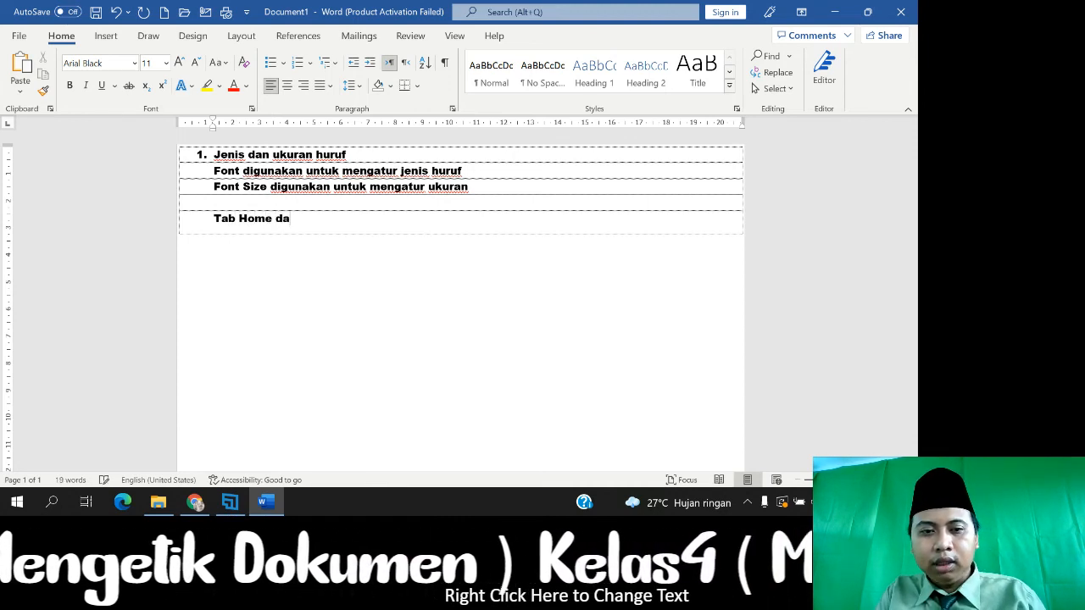
pyautogui.write('n gr')
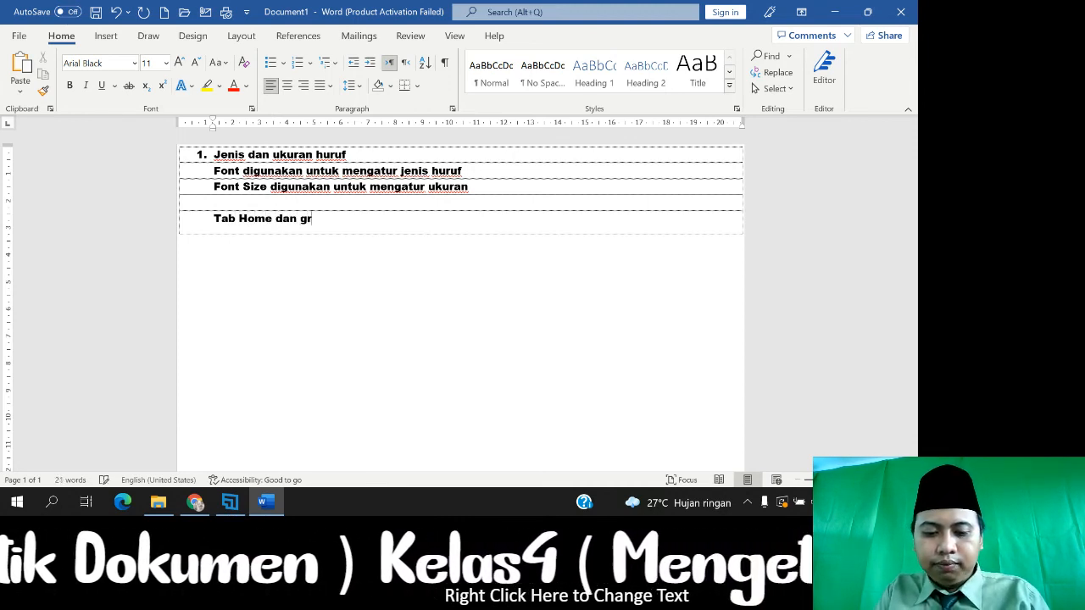
pyautogui.write('up Font')
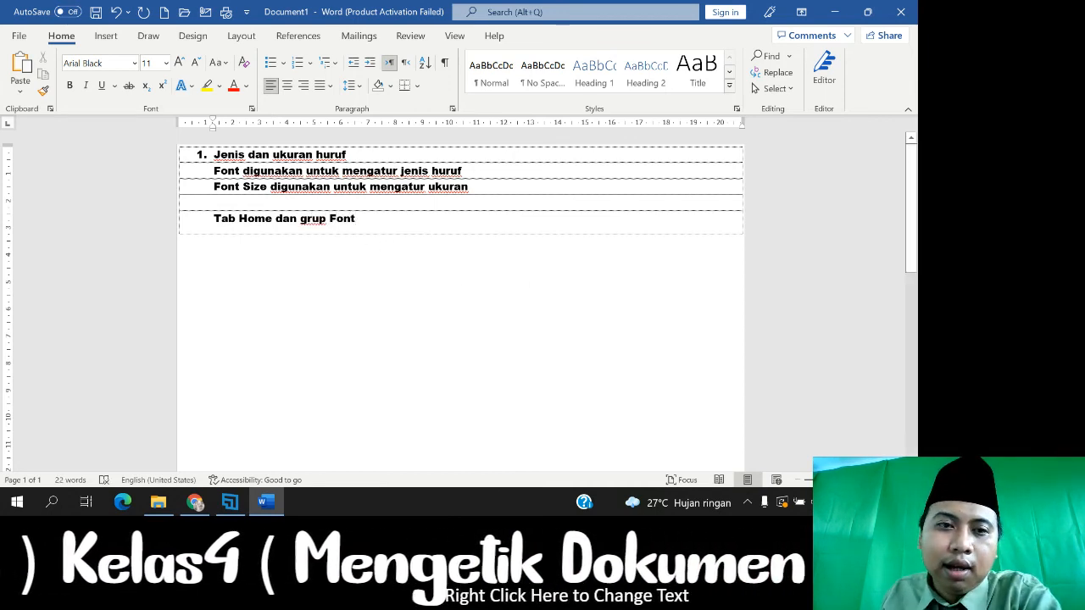
# Set the font color of the line "Tab Home dan grup Font" to red
pyautogui.moveTo(231, 203)
pyautogui.mouseDown()
pyautogui.moveTo(246, 221)
pyautogui.moveTo(221, 220)
pyautogui.mouseUp()
pyautogui.moveTo(358, 219); pyautogui.dragTo(215, 223)
pyautogui.click(233, 85)
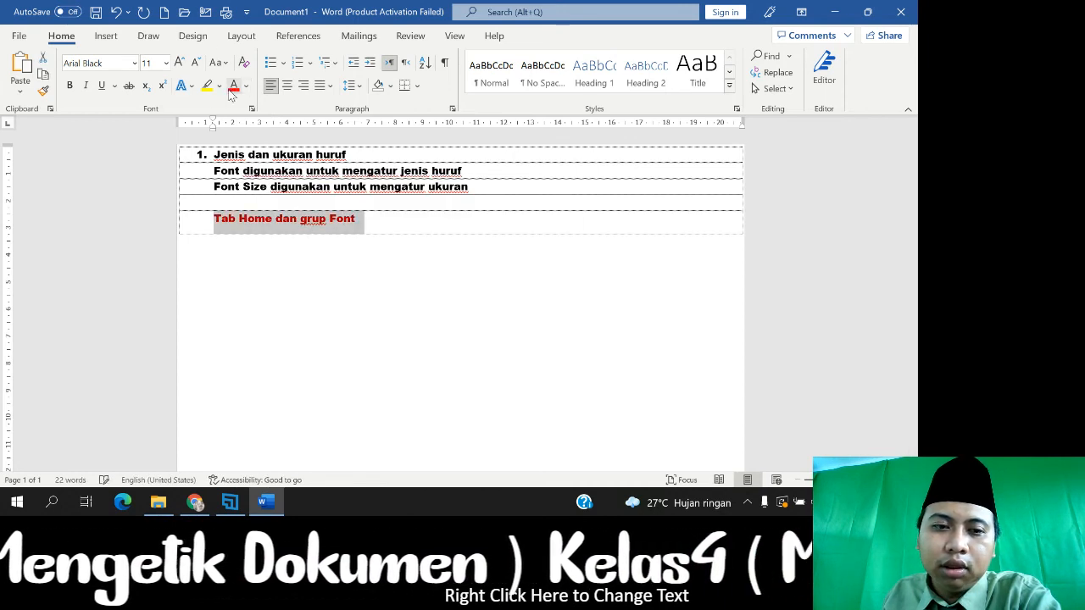
pyautogui.click(308, 235)
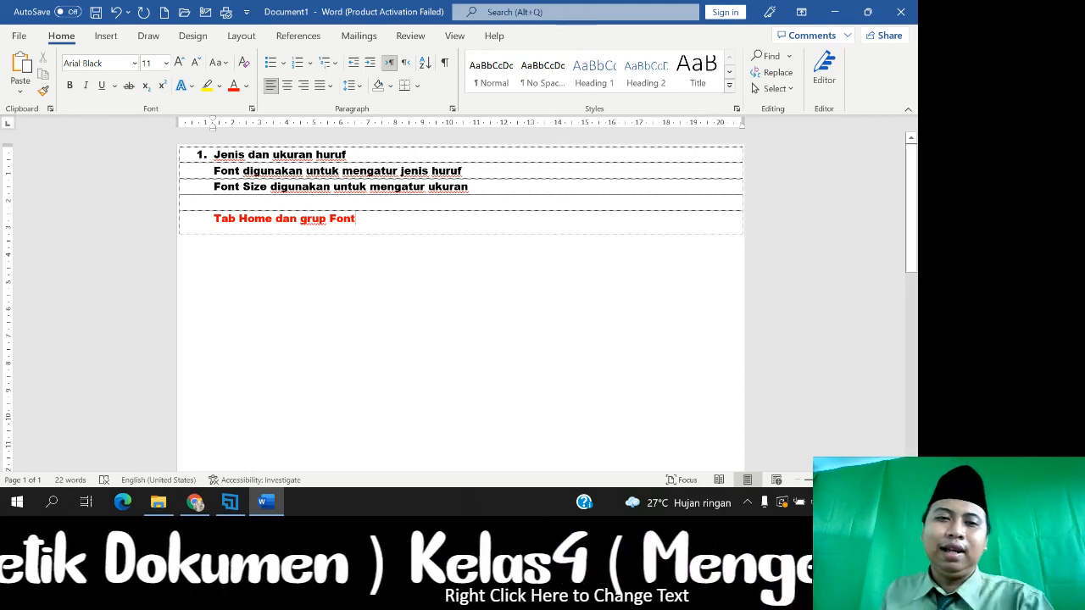
# Start numbered item 2 below the red line, leaving one blank line between them
pyautogui.press('Return')
pyautogui.press('Return')
pyautogui.write('2')
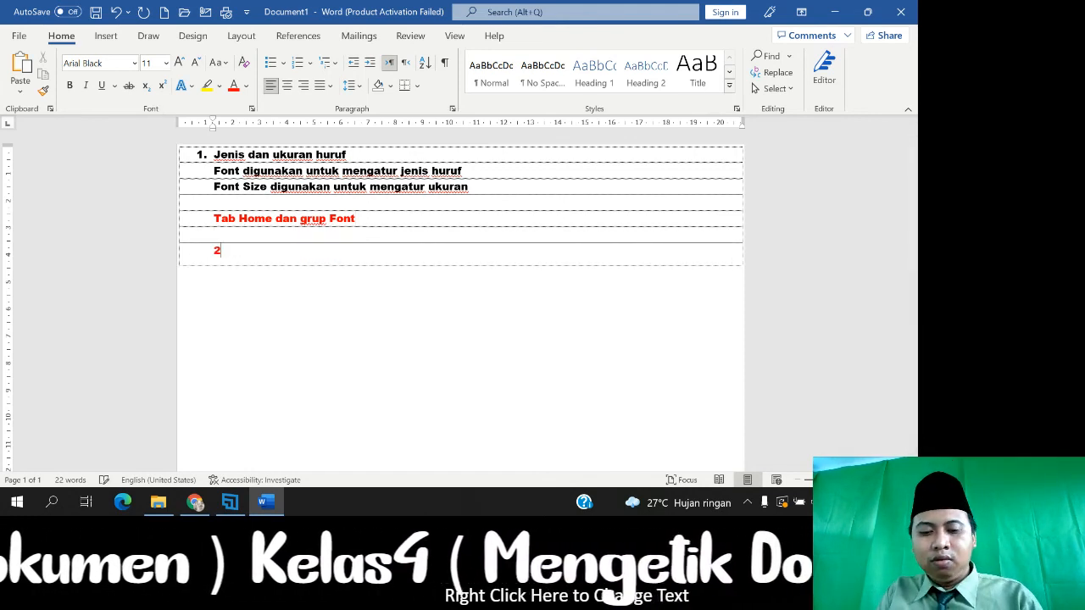
pyautogui.write('.')
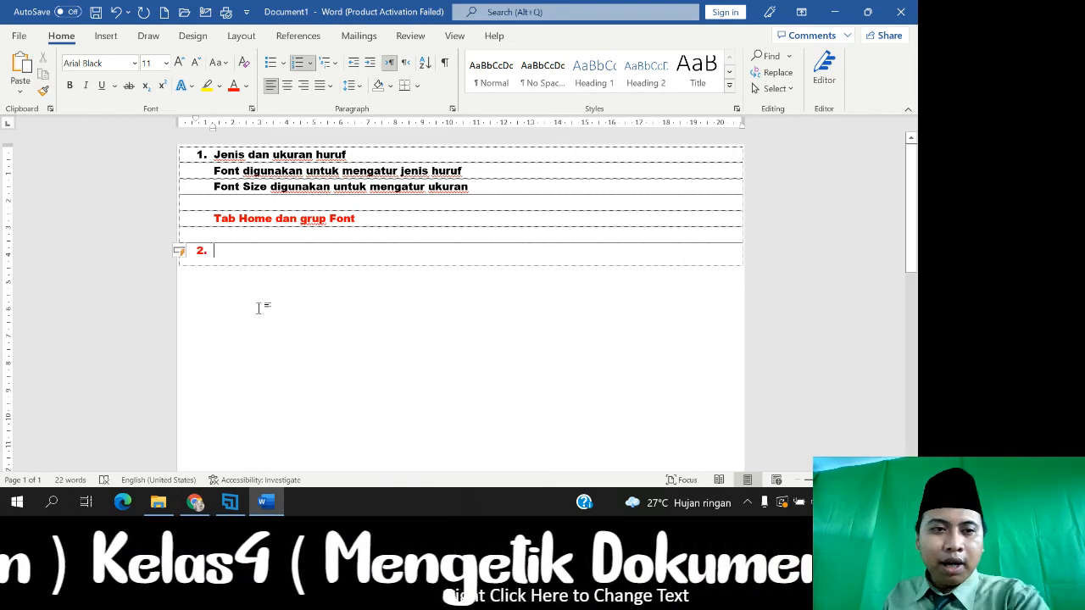
# Set the font color of the list number 2 to black
pyautogui.click(201, 251)
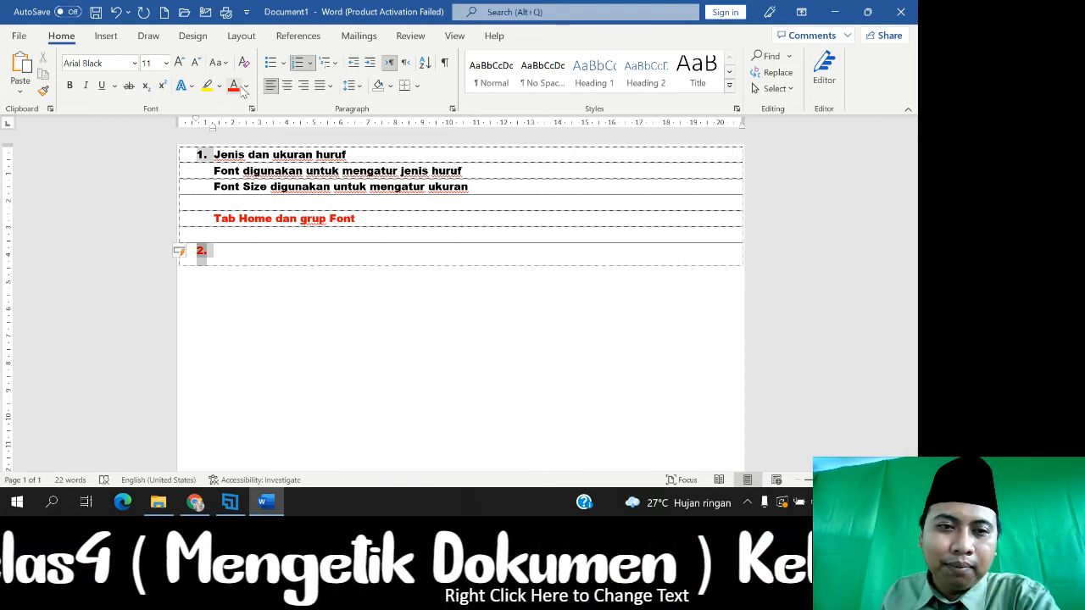
pyautogui.click(245, 87)
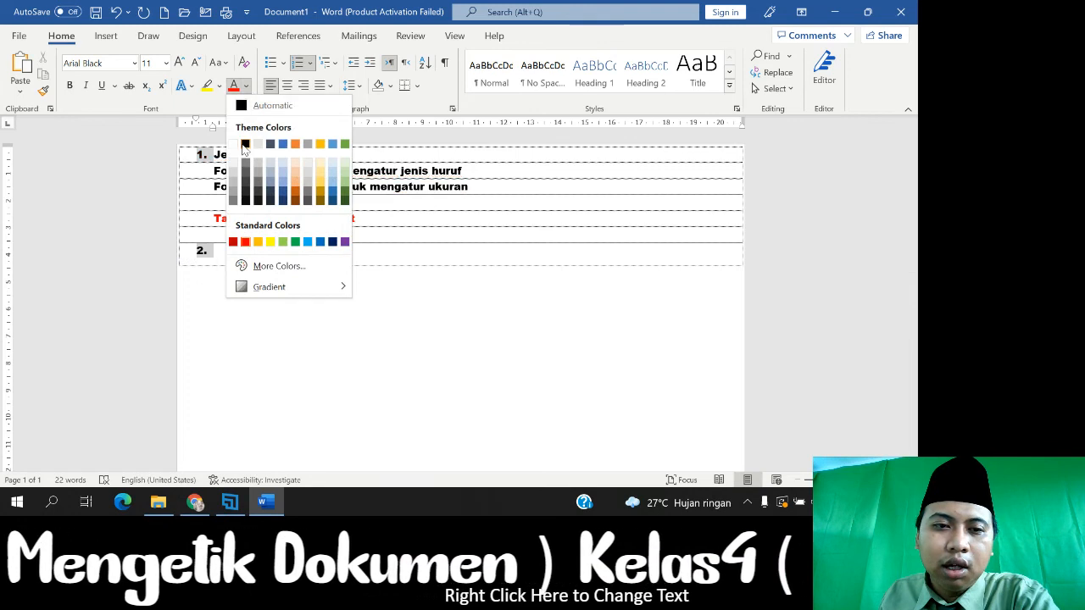
pyautogui.click(244, 142)
pyautogui.click(300, 342)
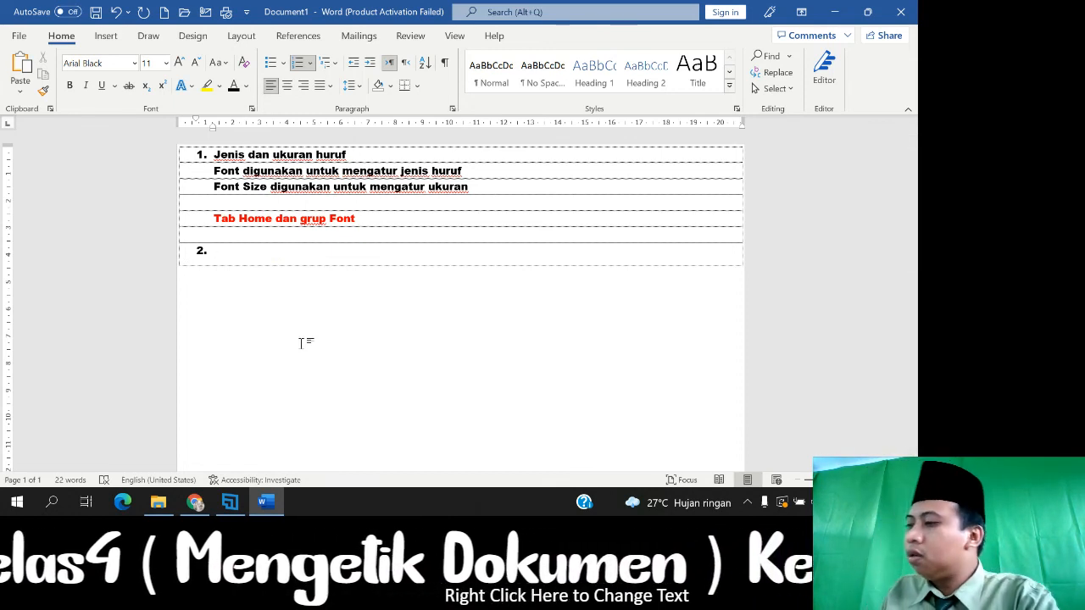
# Enter "Menentukan Jarak Spasi" as the heading of numbered item 2 and select the whole heading line
pyautogui.write('M')
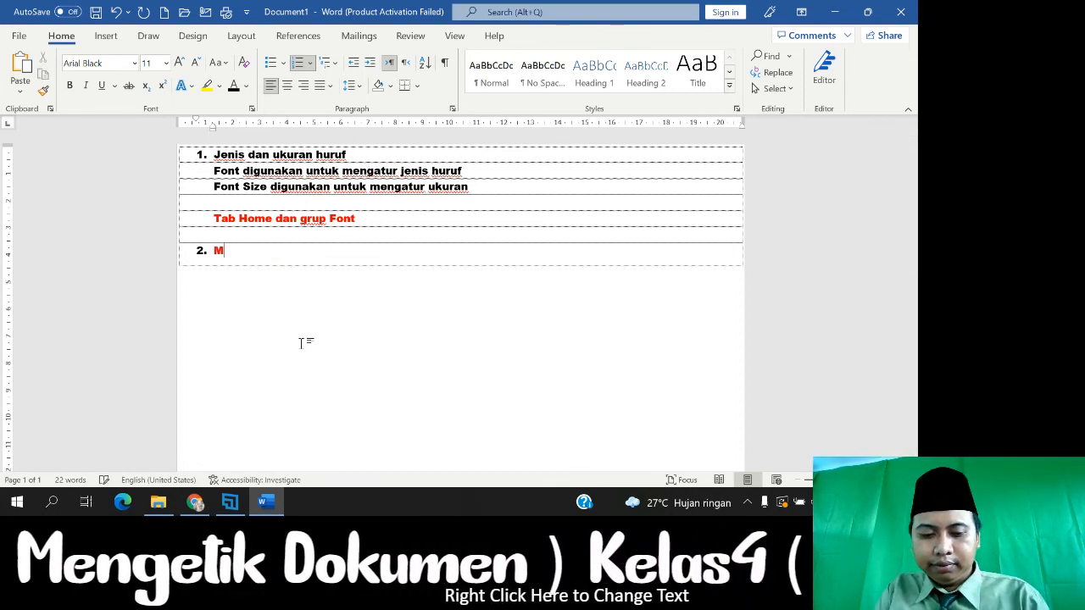
pyautogui.write('enentuk')
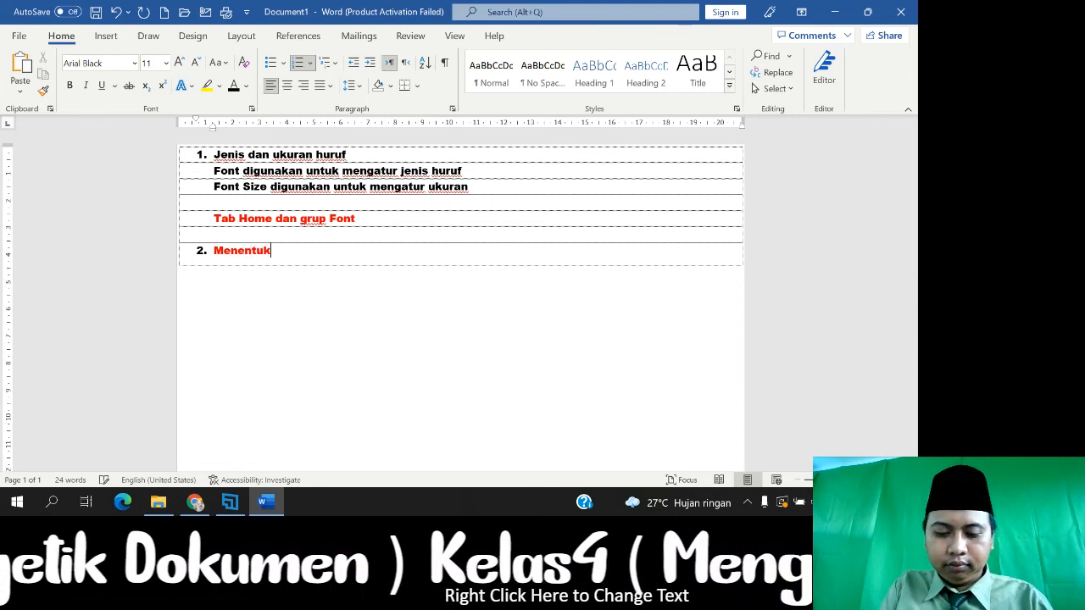
pyautogui.write('an Jarak Spasi')
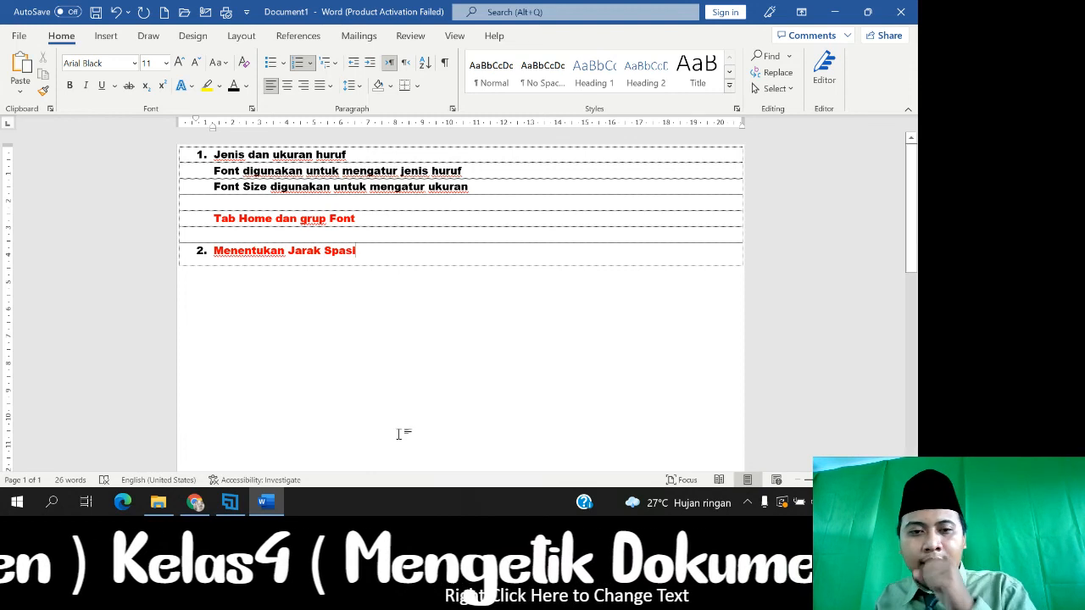
pyautogui.click(183, 251)
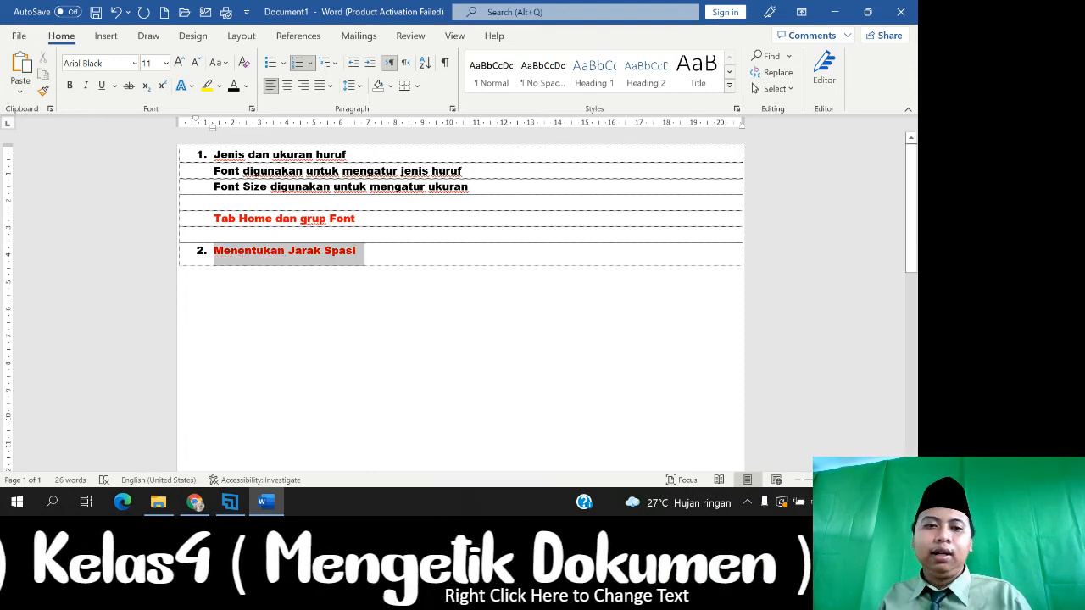
# Set the font color of the heading "Menentukan Jarak Spasi" to black and start an unnumbered line beneath it
pyautogui.click(234, 88)
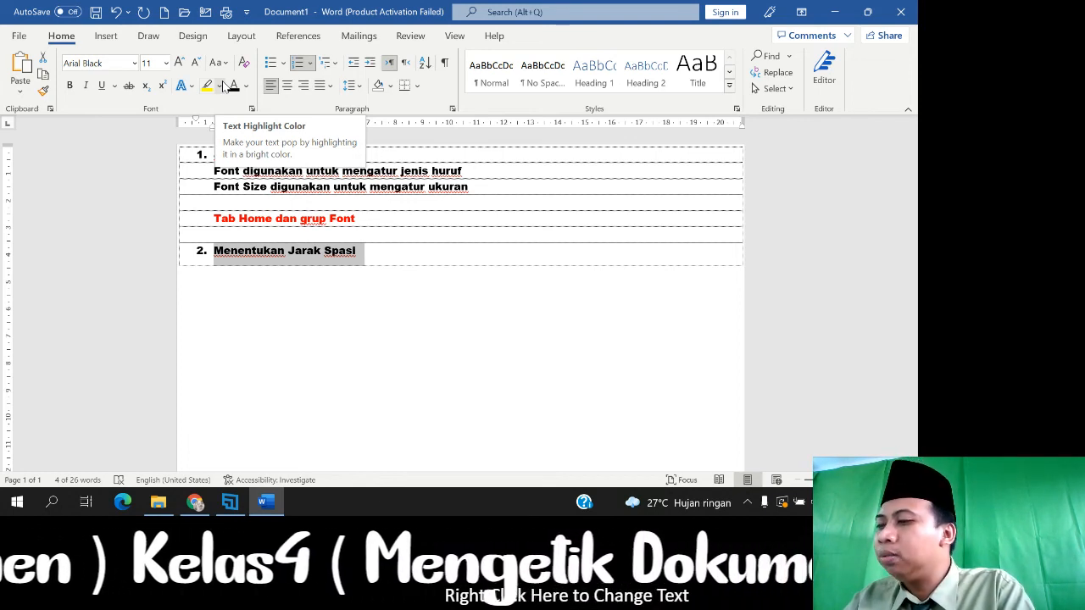
pyautogui.click(300, 354)
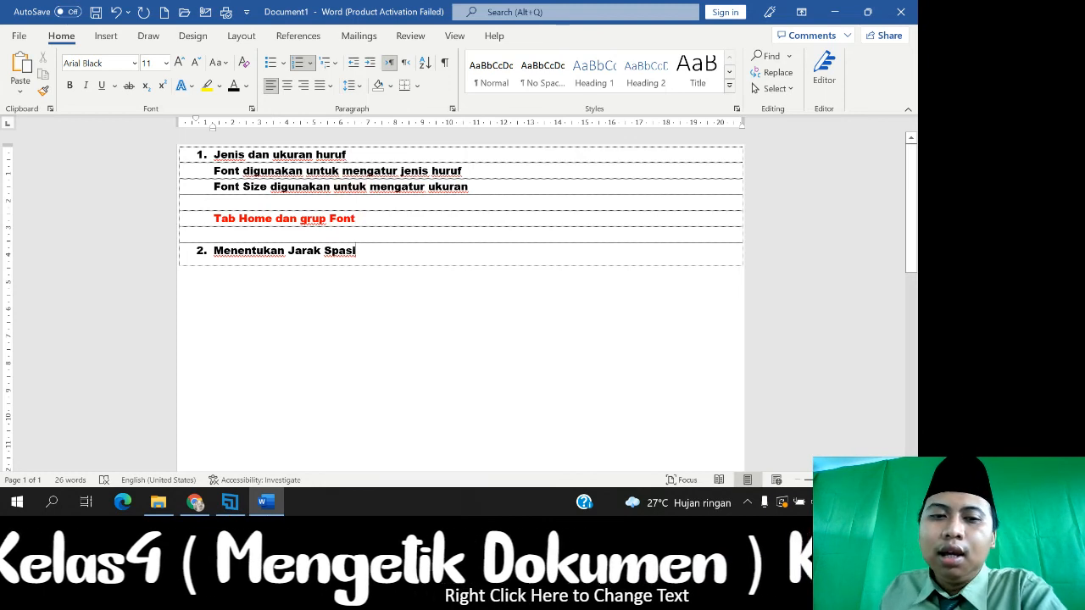
pyautogui.press('Return')
pyautogui.press('BackSpace')
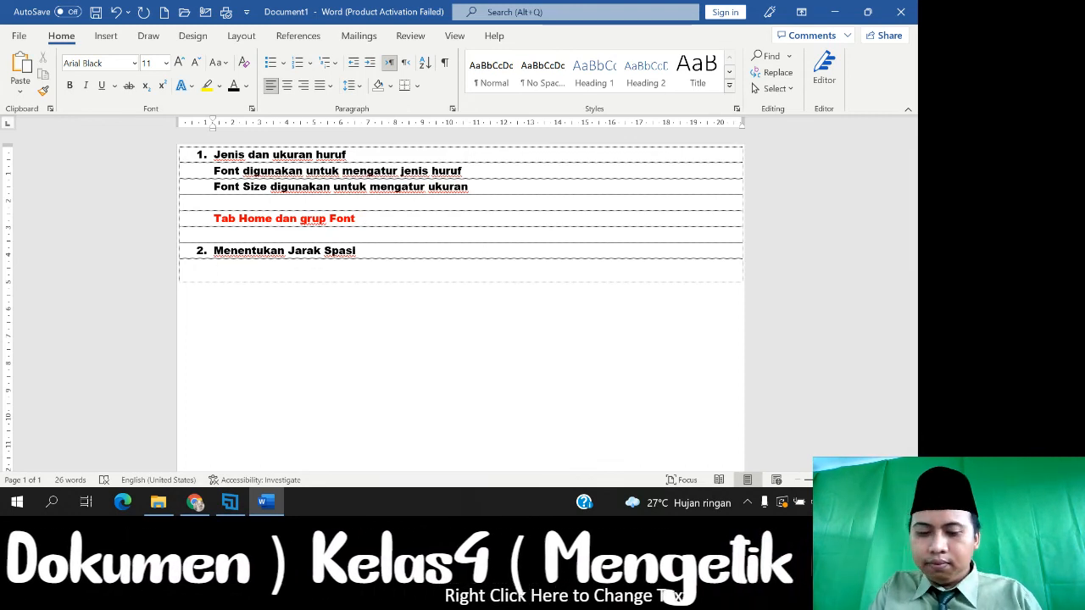
pyautogui.write('Pilih')
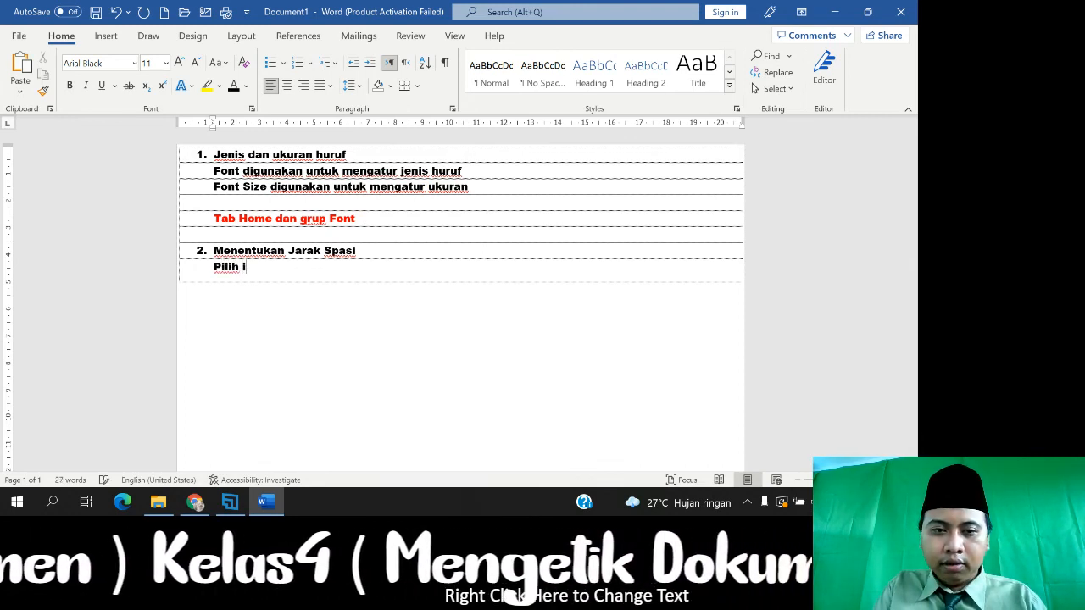
pyautogui.press('BackSpace')
pyautogui.press('BackSpace')
pyautogui.press('BackSpace')
pyautogui.press('BackSpace')
pyautogui.press('BackSpace')
pyautogui.press('BackSpace')
pyautogui.press('BackSpace')
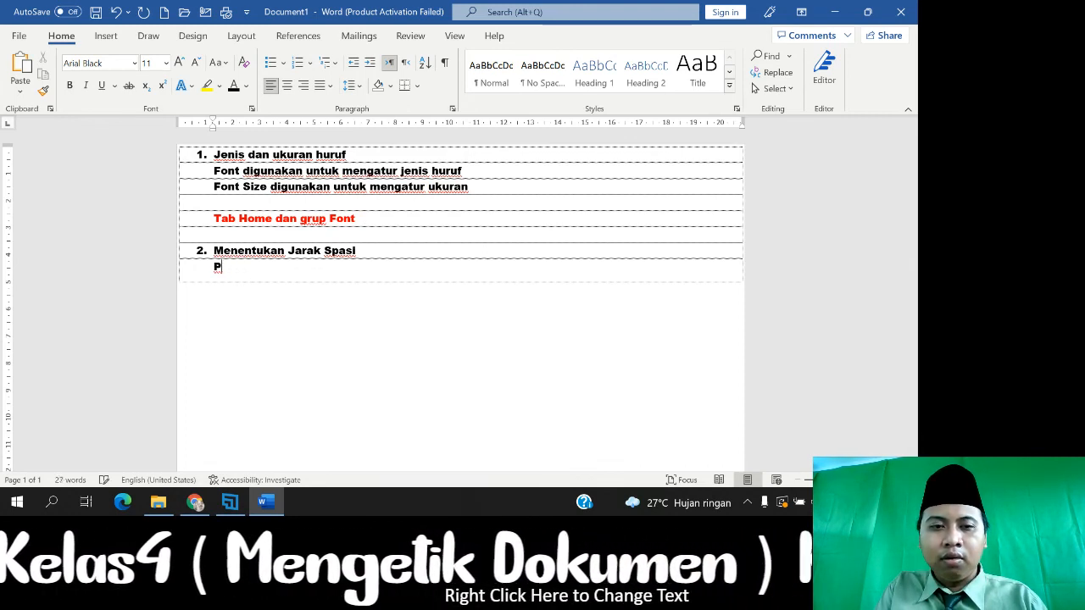
# Enter "Mengatur jarak antar baris" as the description under the heading of item 2
pyautogui.write('m')
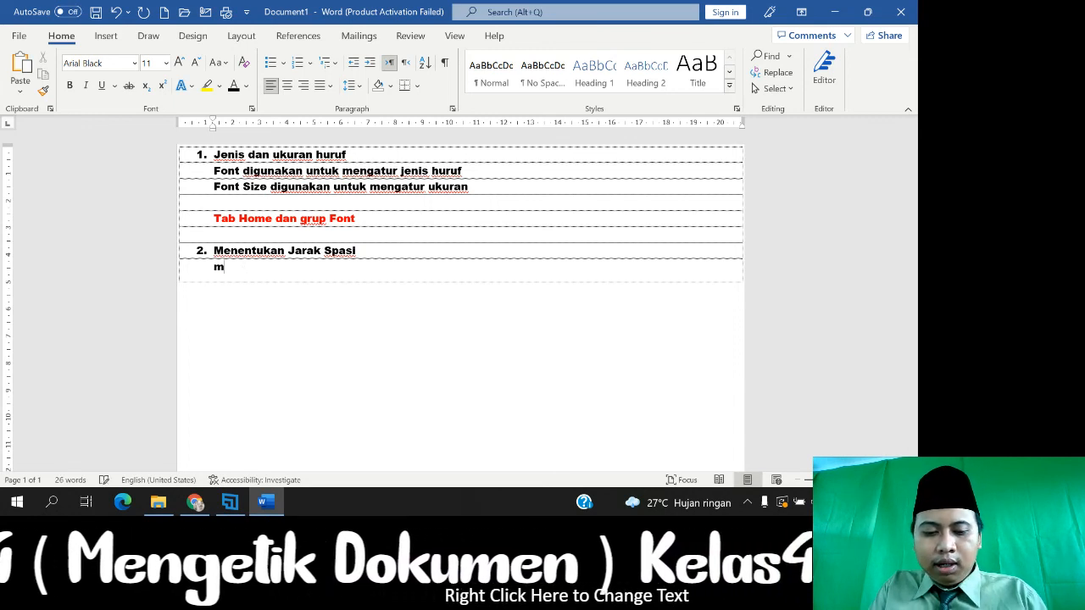
pyautogui.write('engatur')
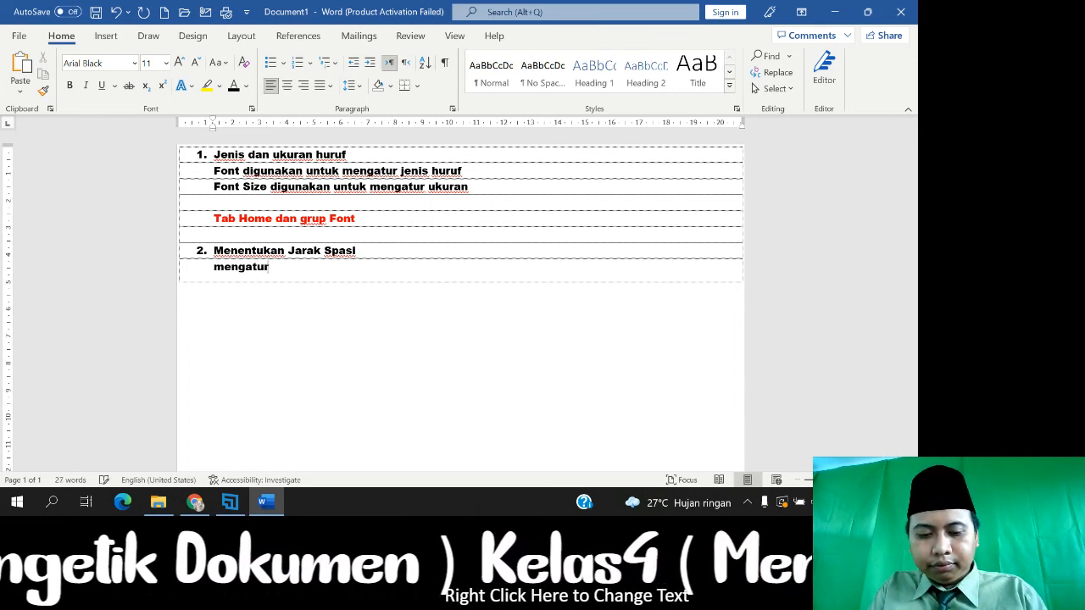
pyautogui.write(' jarak ant')
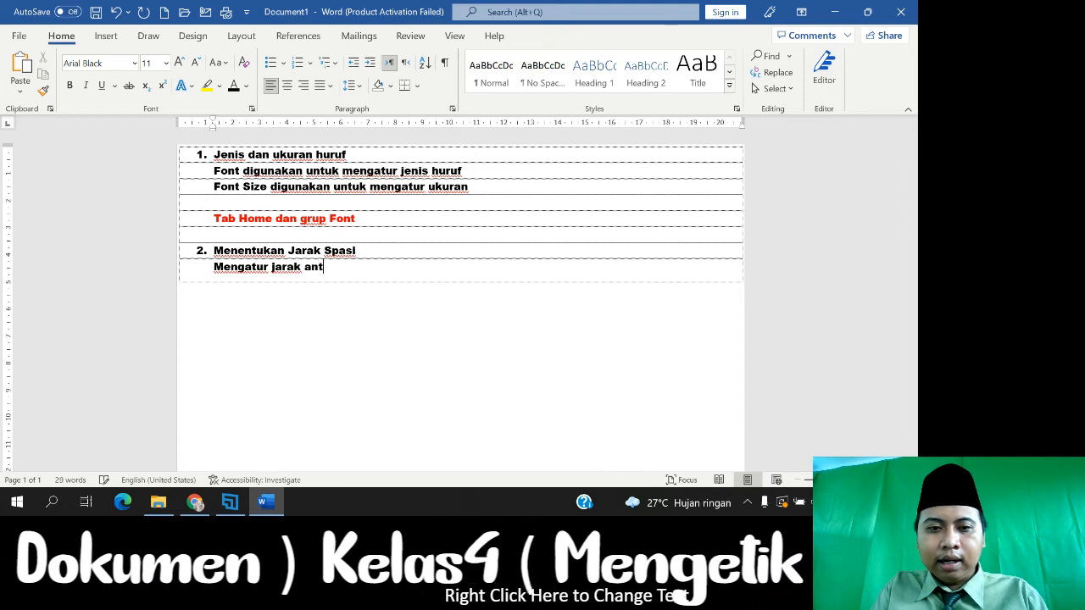
pyautogui.write('baris')
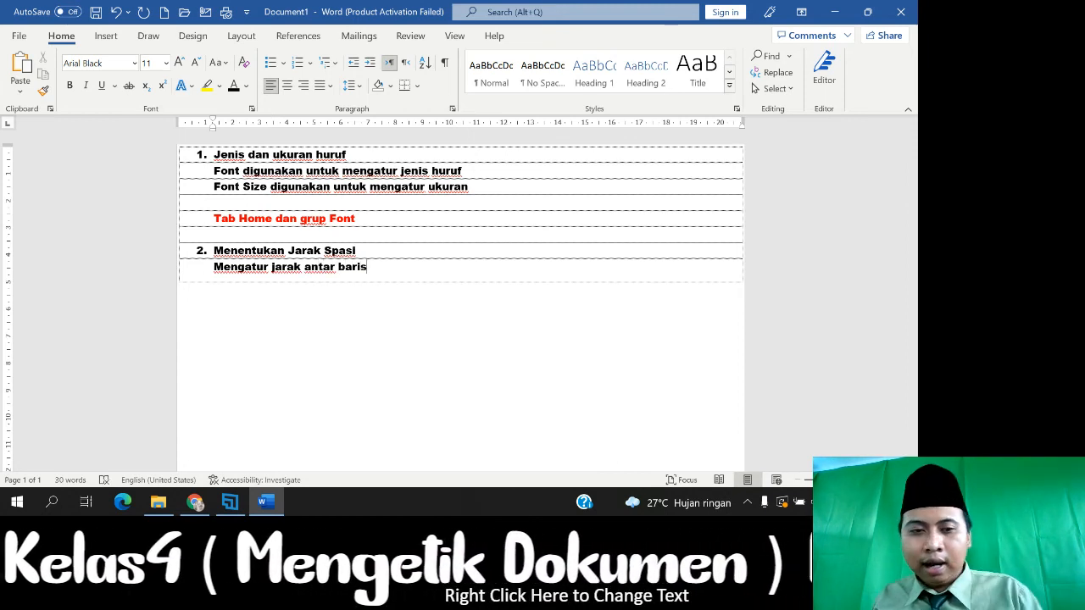
pyautogui.rightClick(237, 251)
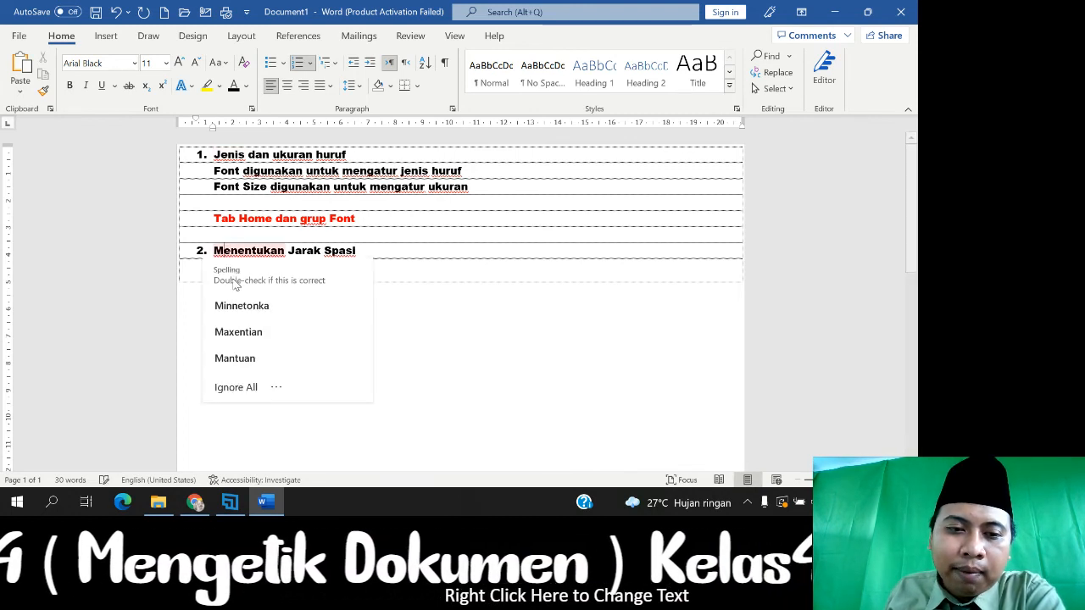
pyautogui.click(356, 251)
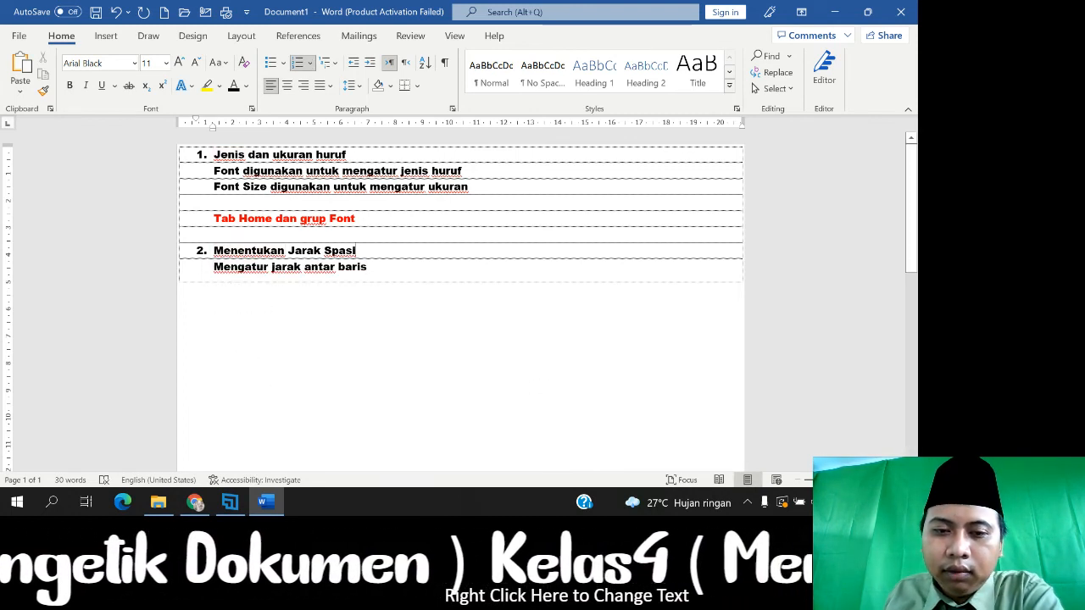
pyautogui.click(395, 275)
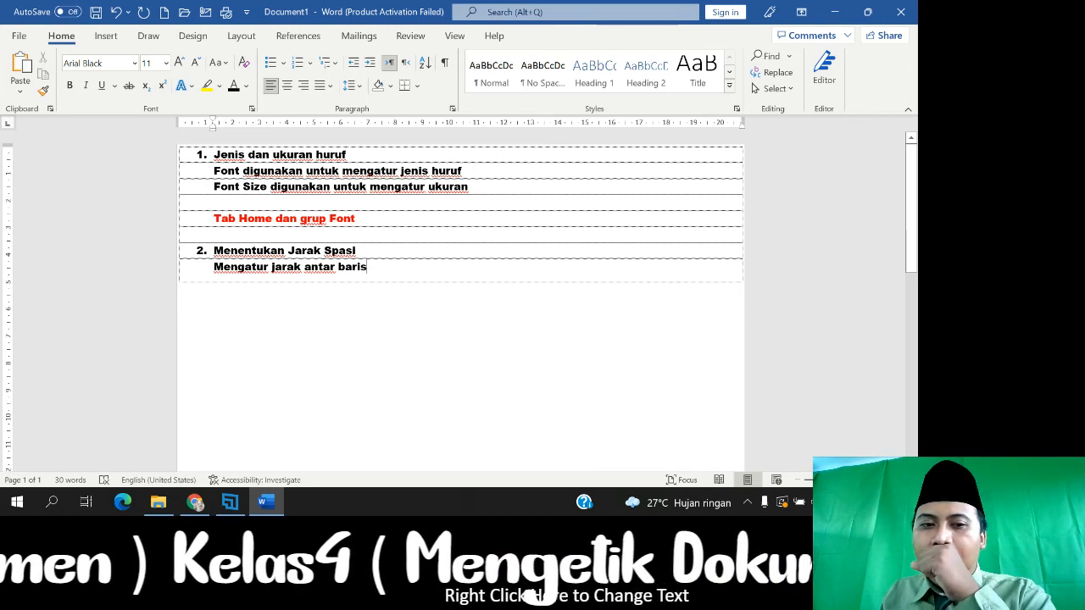
# Preview the available line spacing values on the heading and description of item 2 without applying one
pyautogui.moveTo(398, 269); pyautogui.dragTo(214, 250)
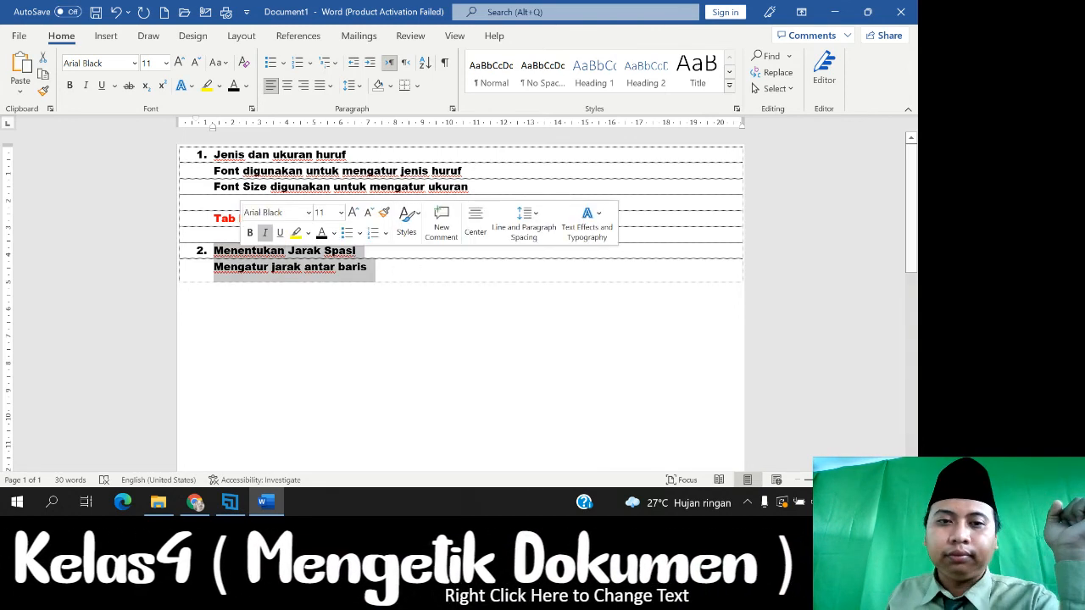
pyautogui.click(361, 90)
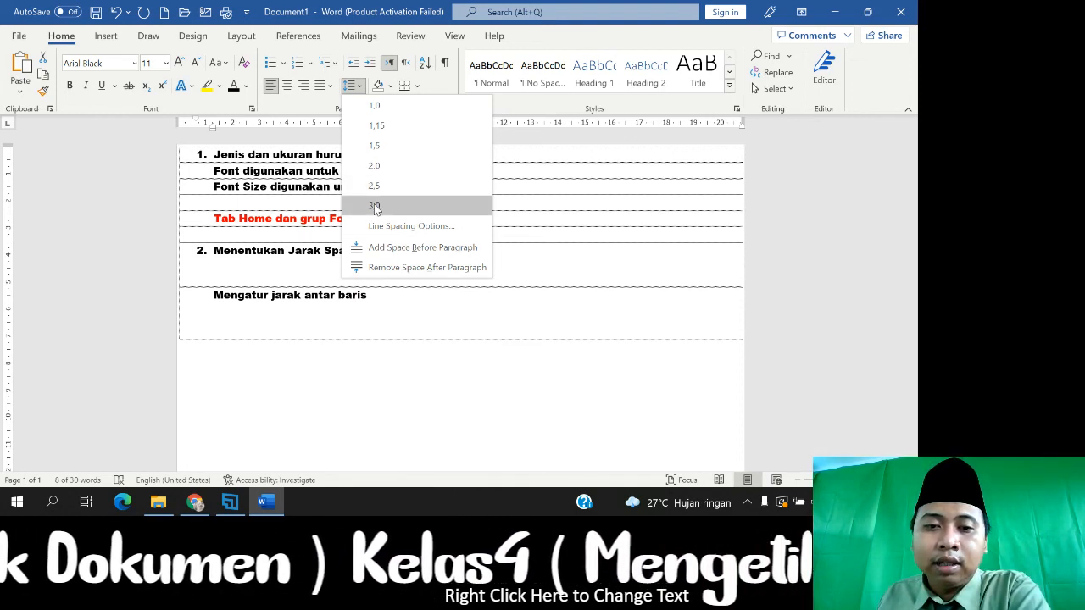
pyautogui.click(385, 339)
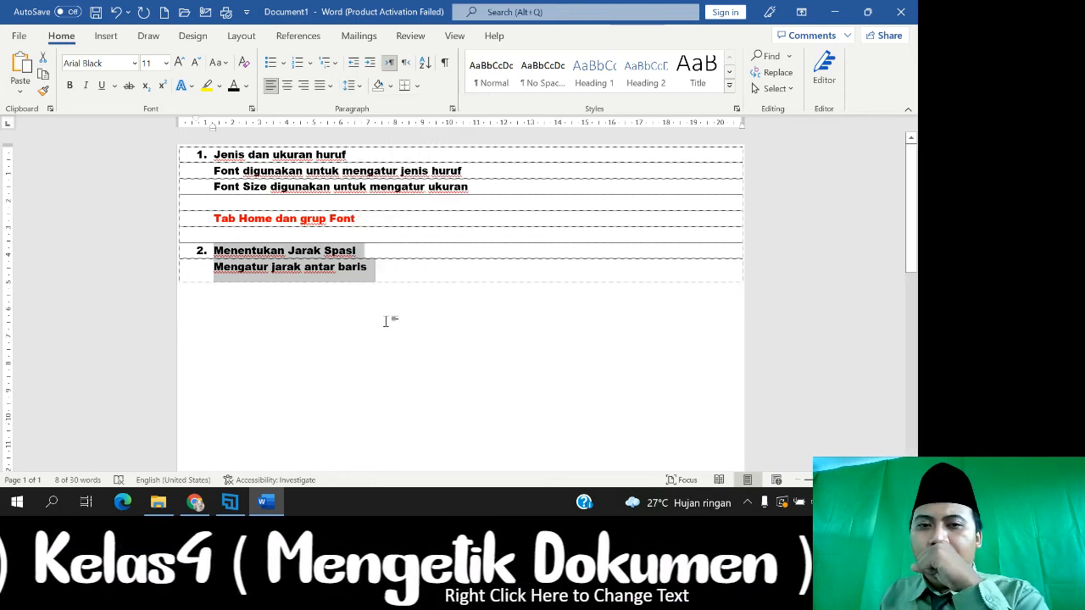
pyautogui.click(406, 267)
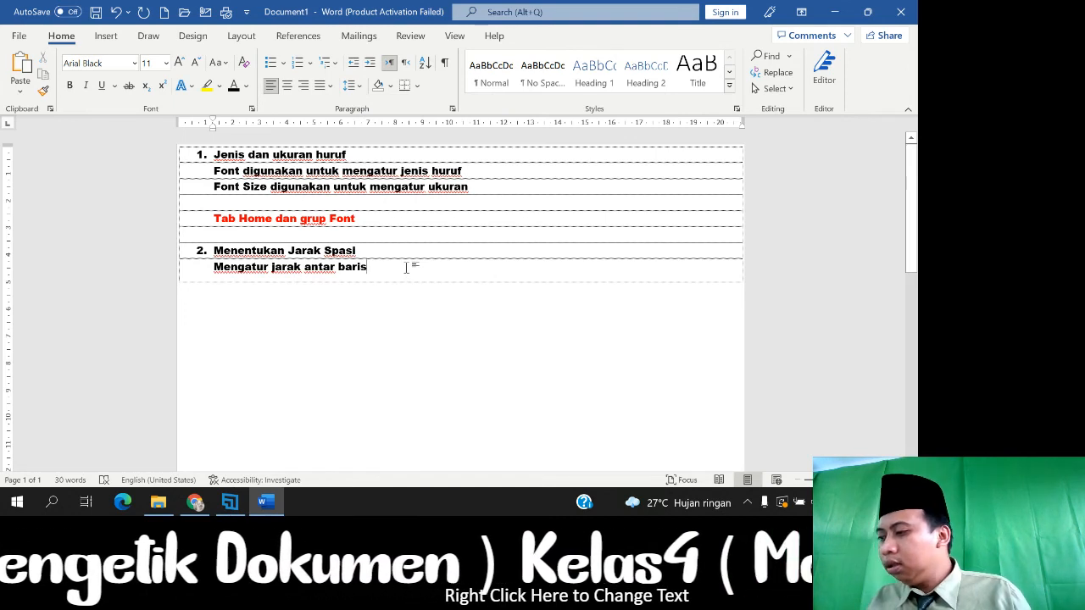
# Set the line spacing of both lines of item 2 to 1,0 and check it in the line spacing options
pyautogui.moveTo(406, 268); pyautogui.dragTo(215, 252)
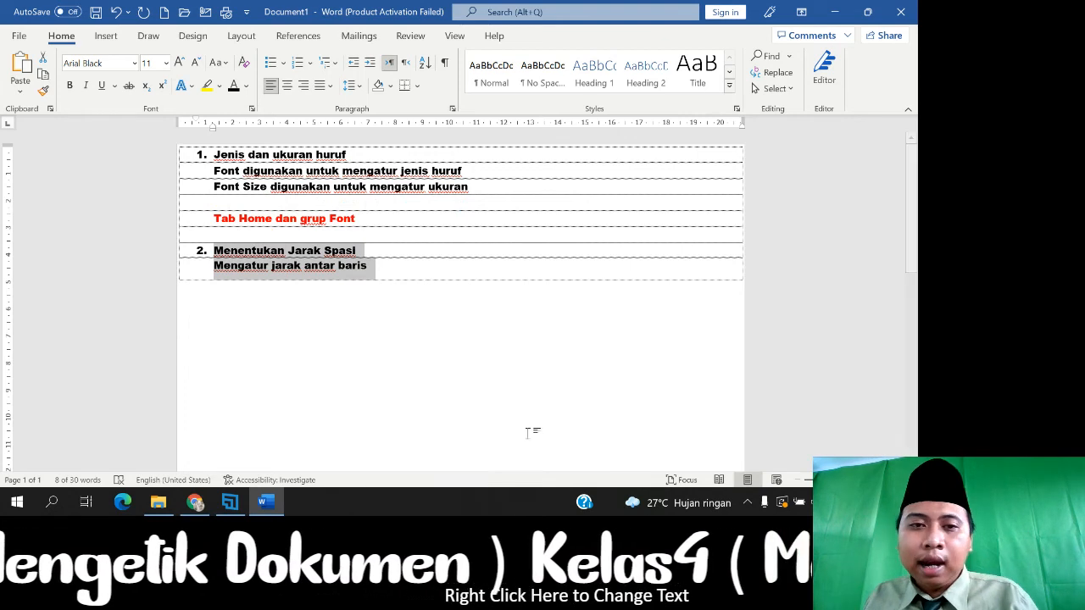
pyautogui.click(351, 87)
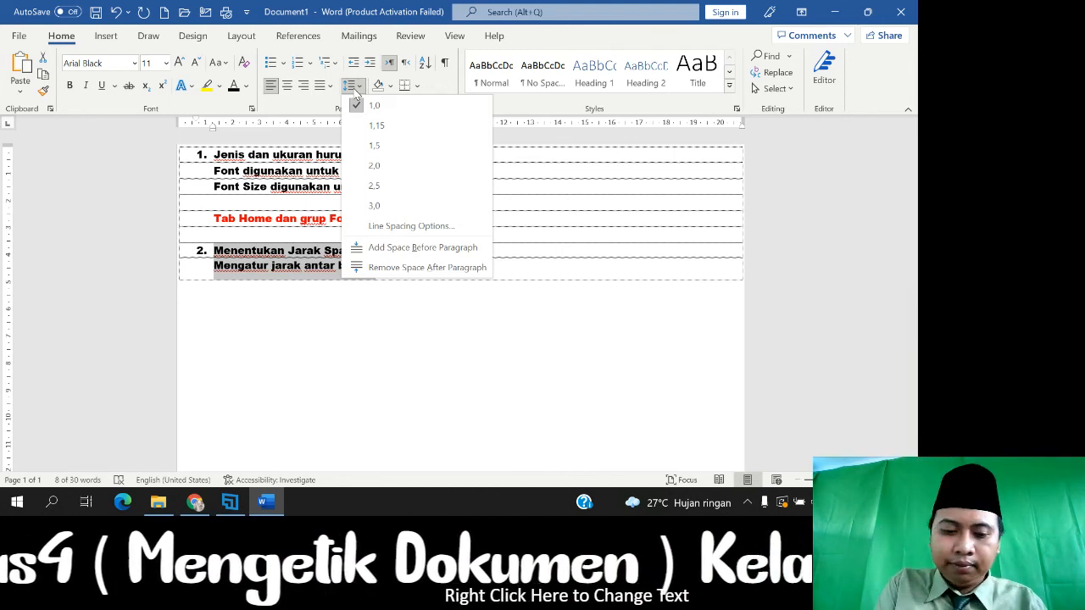
pyautogui.click(256, 355)
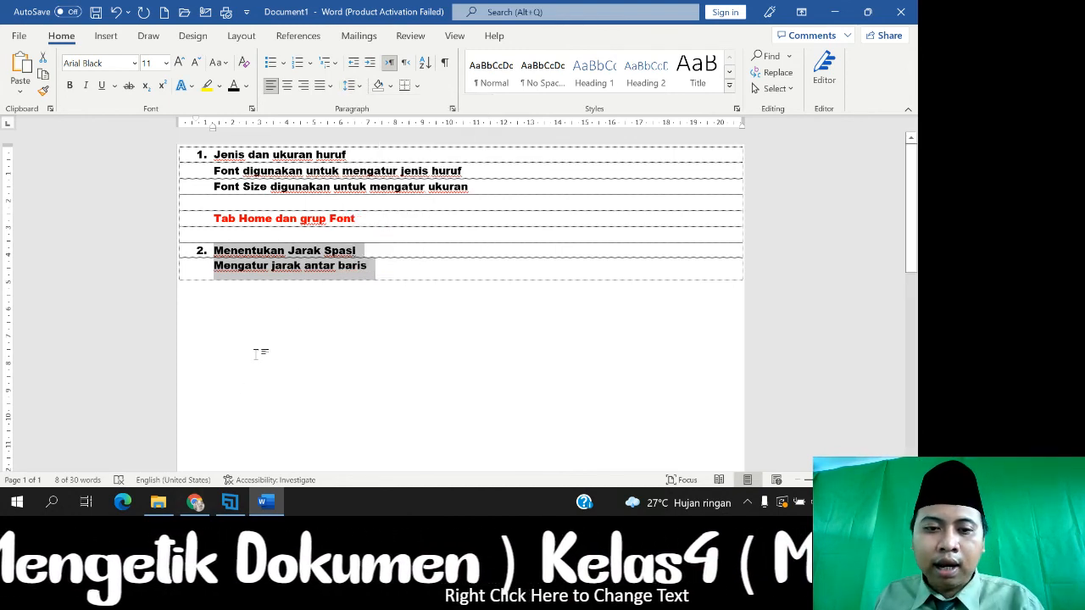
# Try 1,5 line spacing on both lines of item 2 and check it in the line spacing options
pyautogui.hotkey('ctrl', '5')
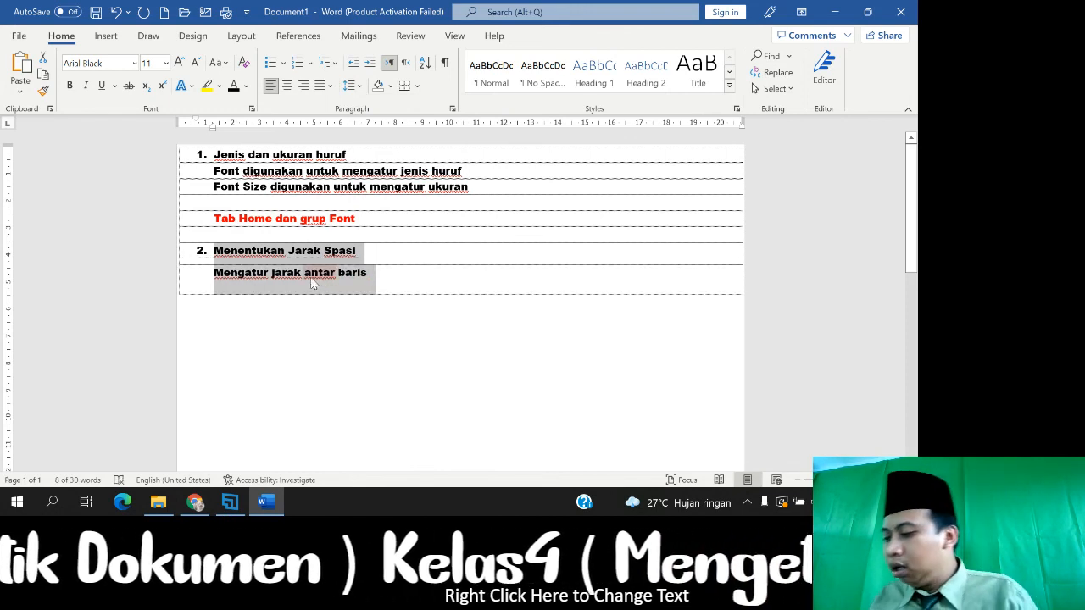
pyautogui.click(351, 85)
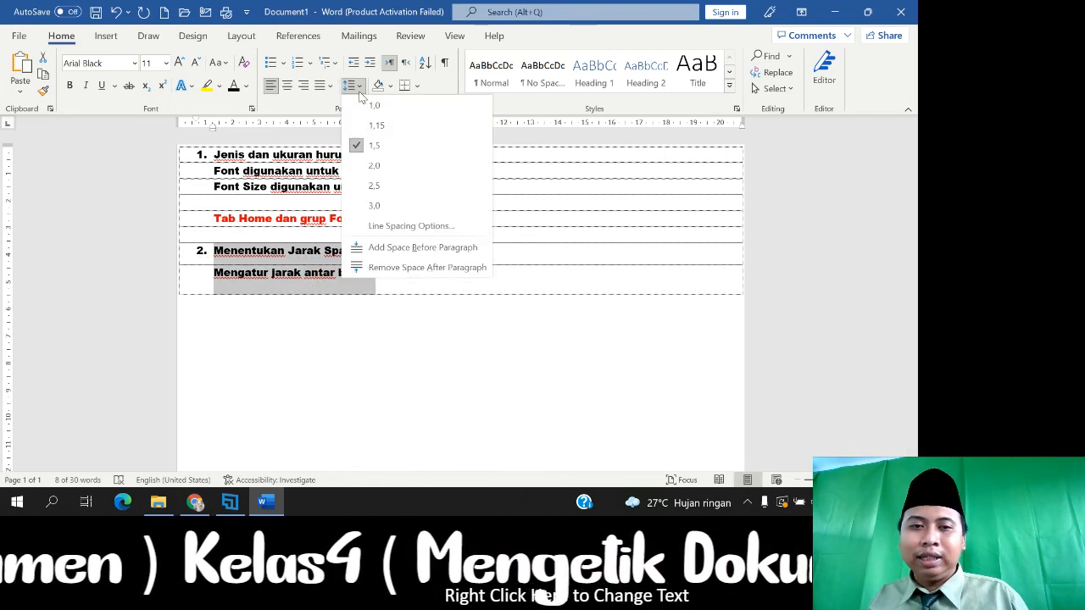
pyautogui.click(330, 379)
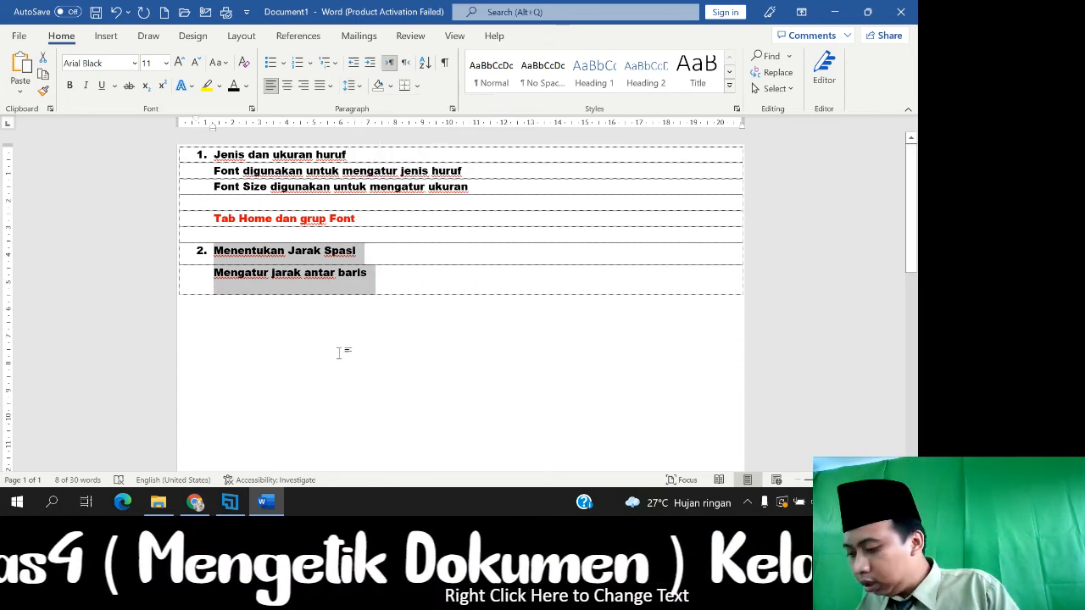
# Apply 2,0 line spacing to both lines of item 2, check it, and return the spacing to 1,0
pyautogui.hotkey('ctrl', '2')
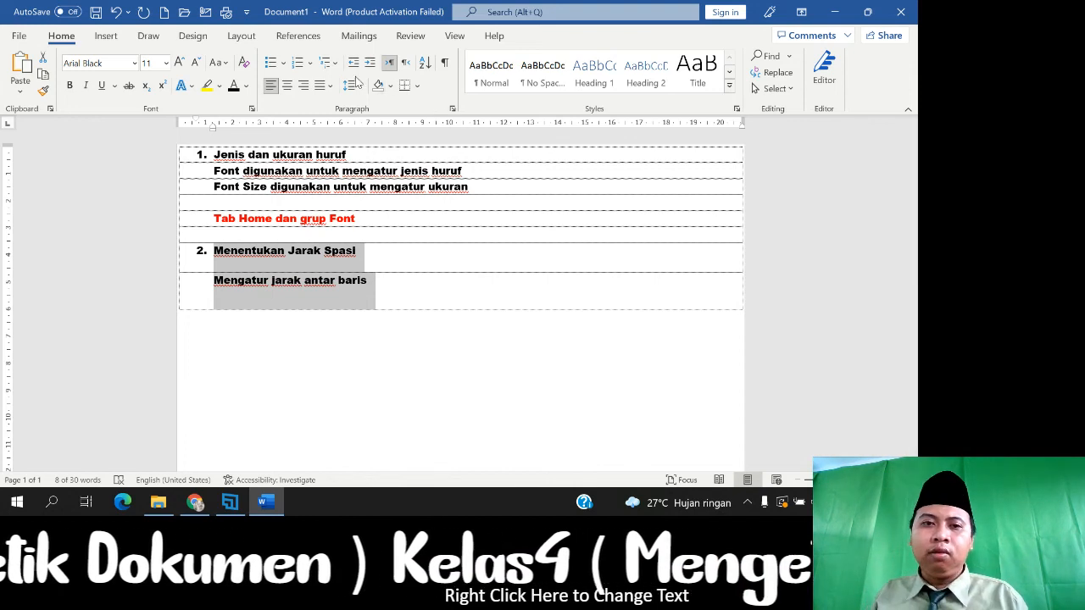
pyautogui.click(352, 85)
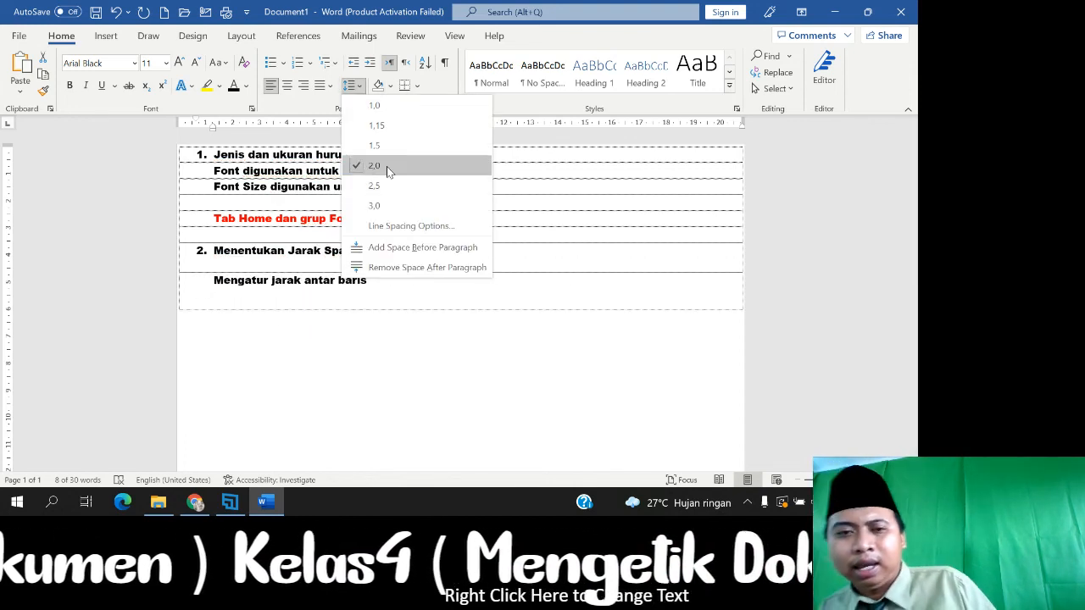
pyautogui.click(376, 105)
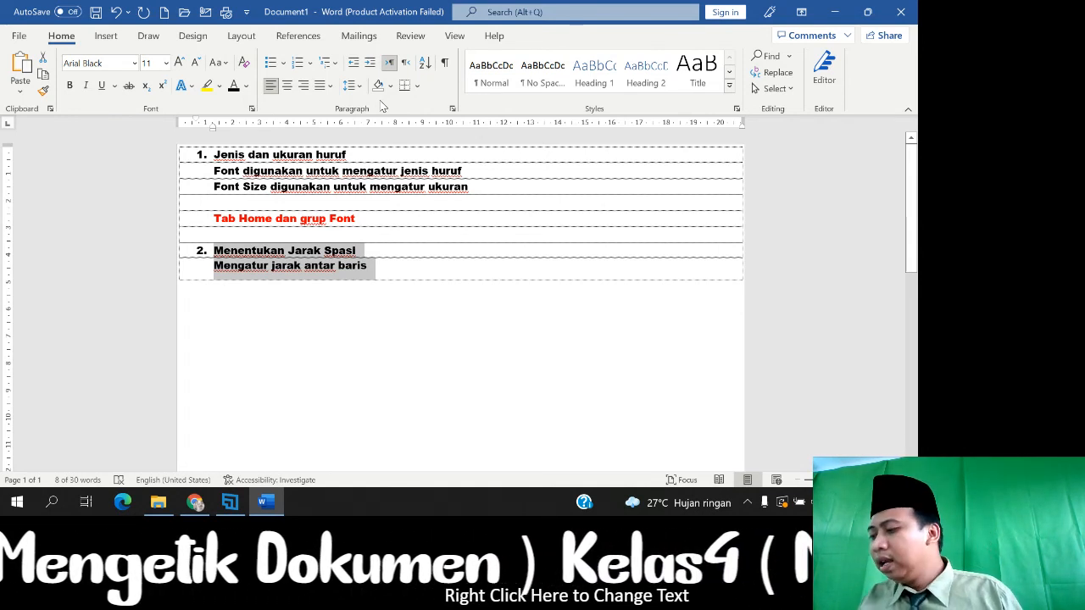
# Enter the line "Tombol kombinasi" below the description of item 2, leaving one blank line between them, and start a new line
pyautogui.click(354, 339)
pyautogui.press('Return')
pyautogui.press('Return')
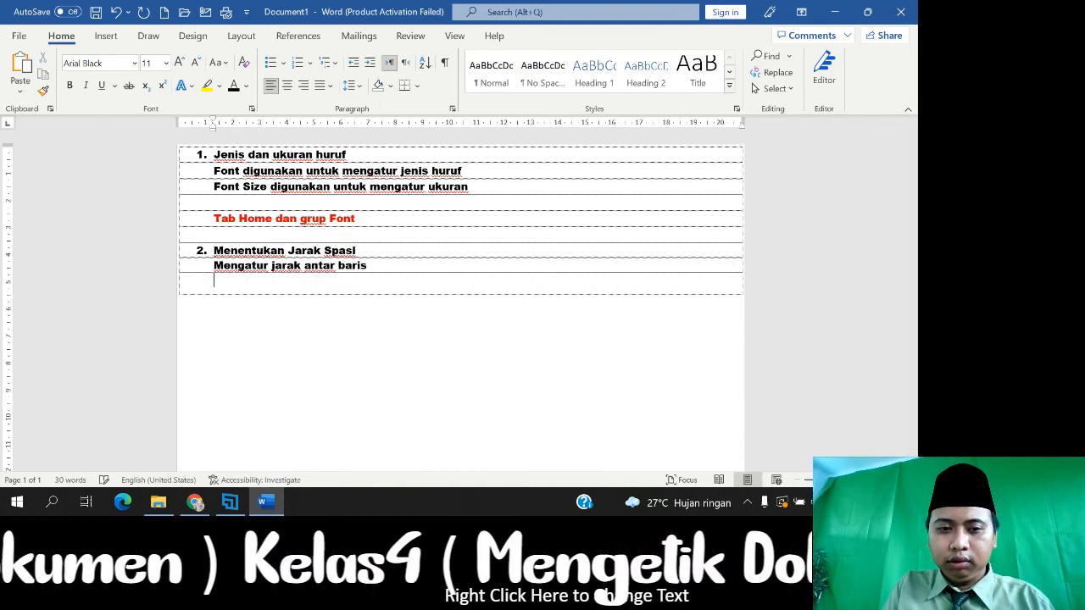
pyautogui.write('To')
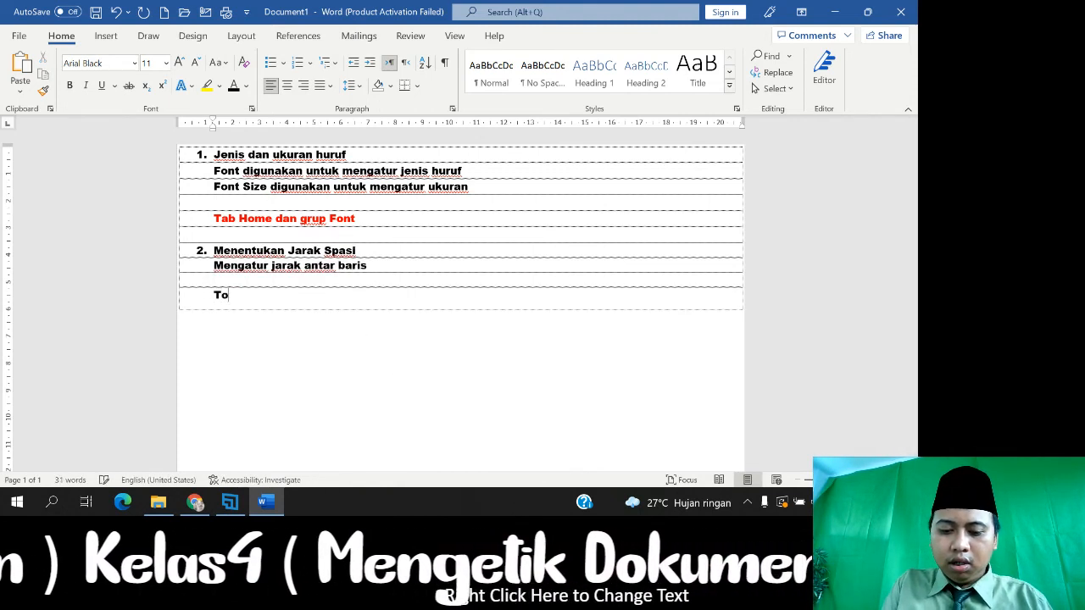
pyautogui.write('mbol komb')
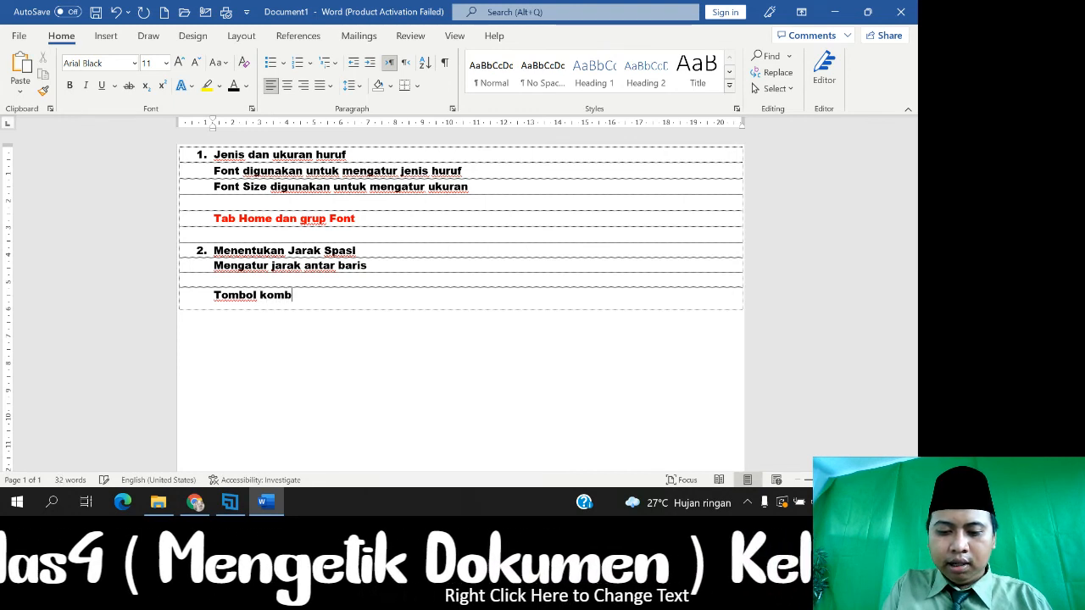
pyautogui.write('inasi')
pyautogui.press('Return')
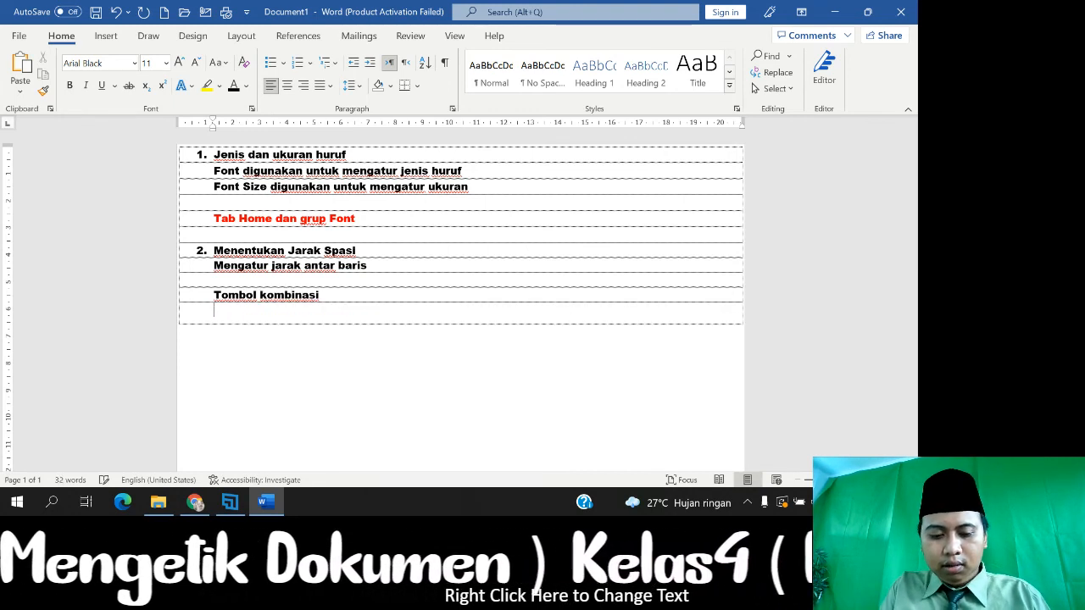
# Enter "CTRL + 1 = jarak 1 Spasi" as the first entry under "Tombol kombinasi"
pyautogui.write('CTRL')
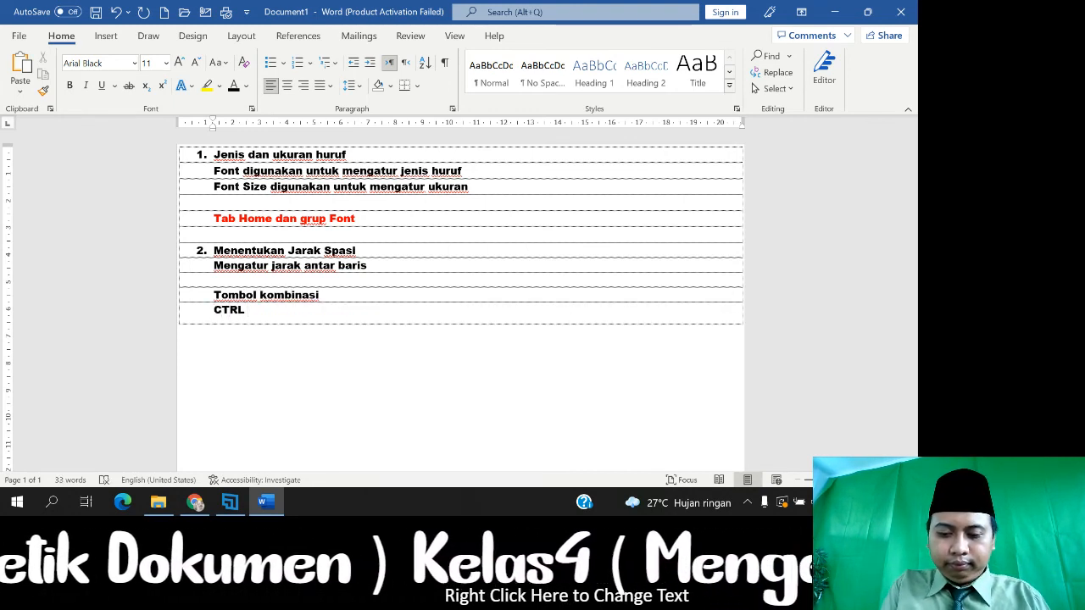
pyautogui.write(' + 1 ')
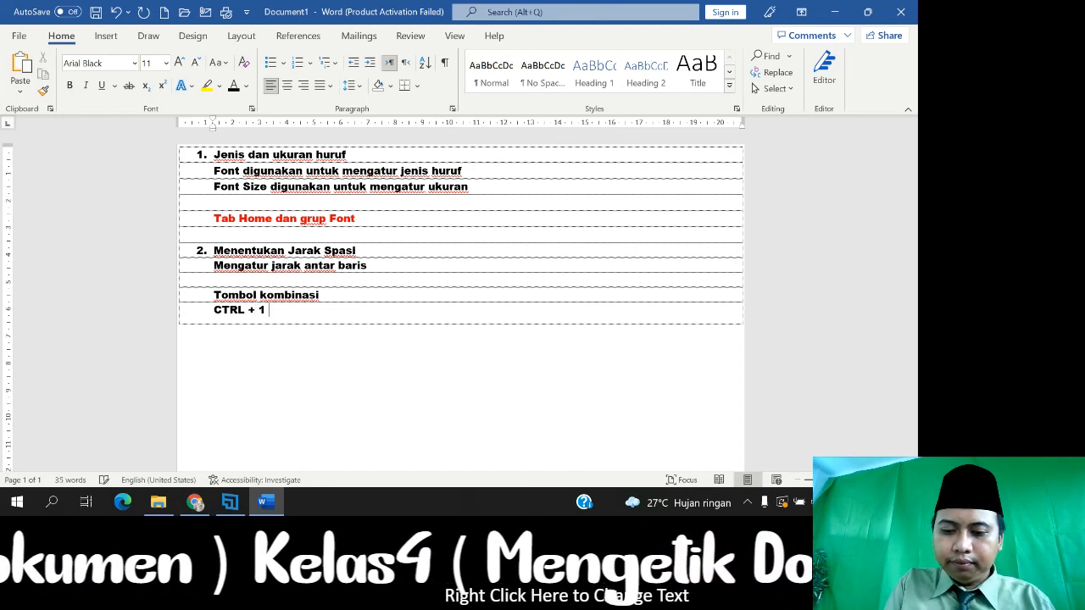
pyautogui.write('= jarak 1')
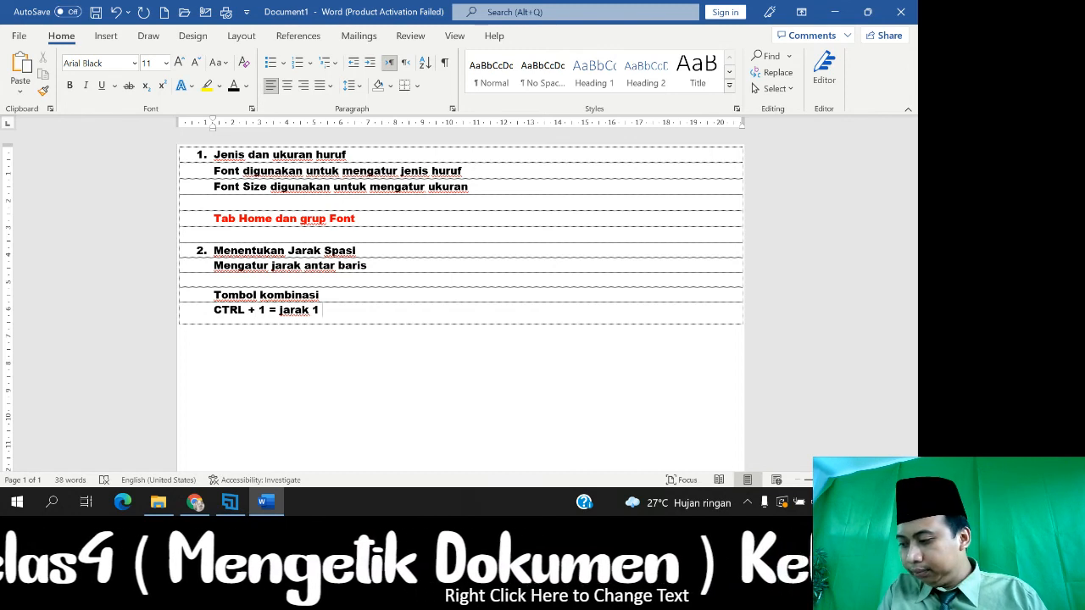
pyautogui.write(' Spas')
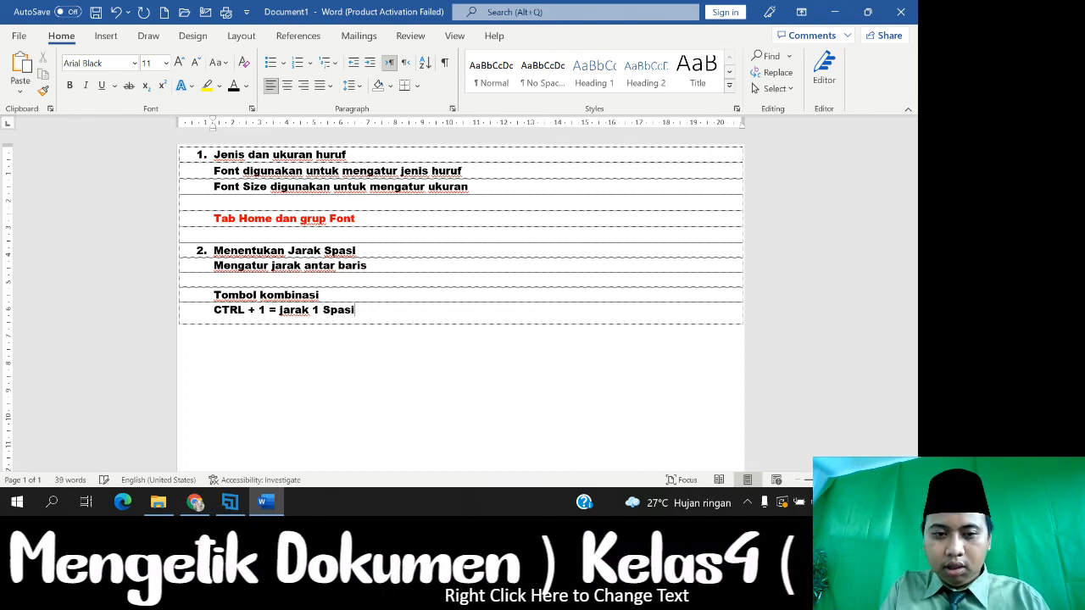
pyautogui.write('i')
# Enter "CTRL + 5 = Jarak 1,5 Spasi" as the second entry under "Tombol kombinasi"
pyautogui.press('Return')
pyautogui.write('CTRL + 5')
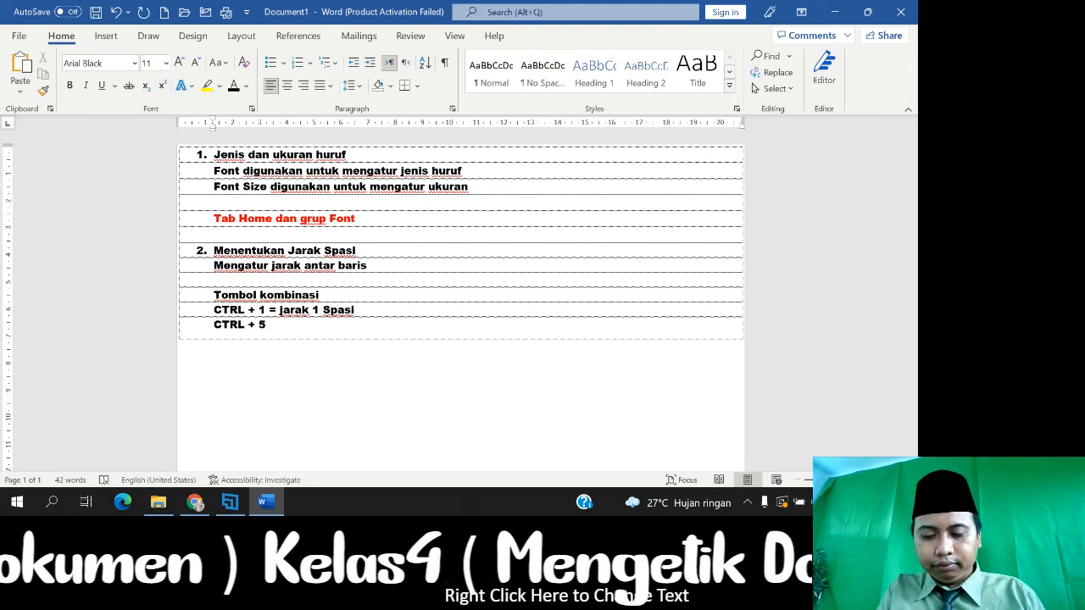
pyautogui.write(' = Ja')
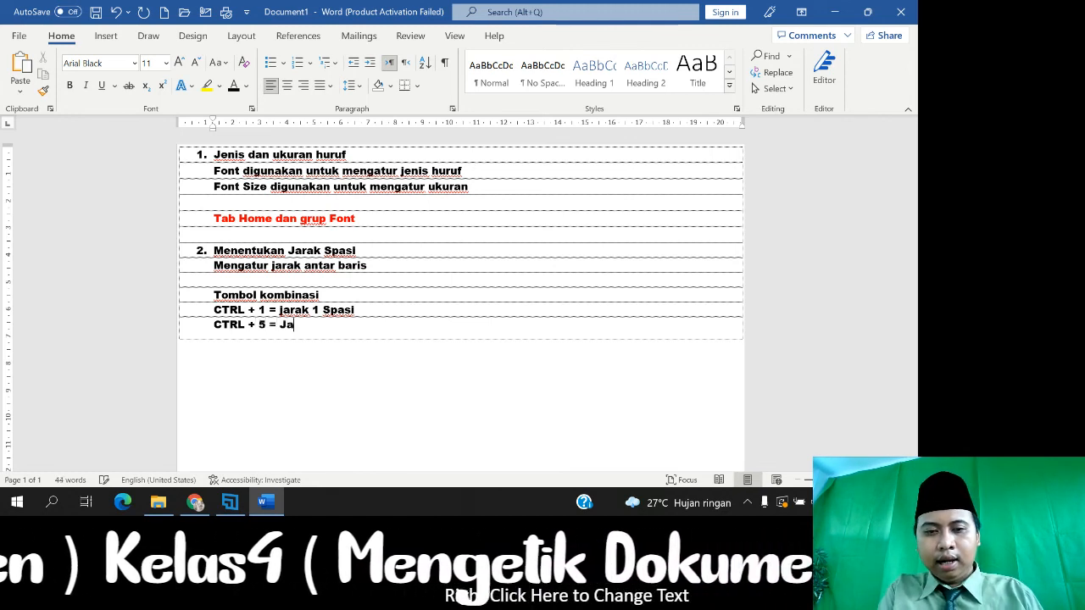
pyautogui.write('rak')
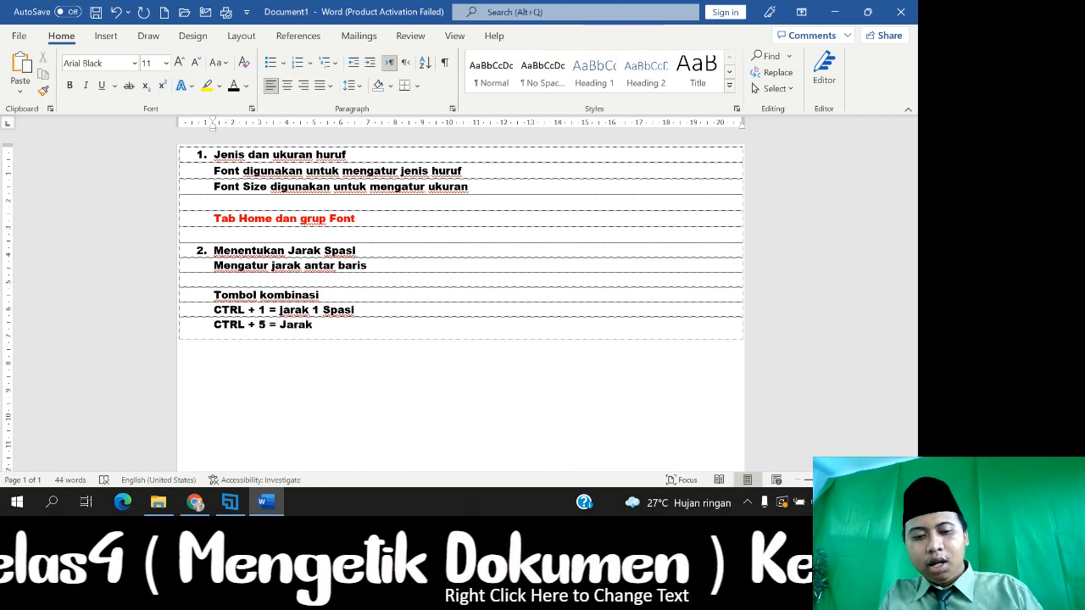
pyautogui.write(' 1,5')
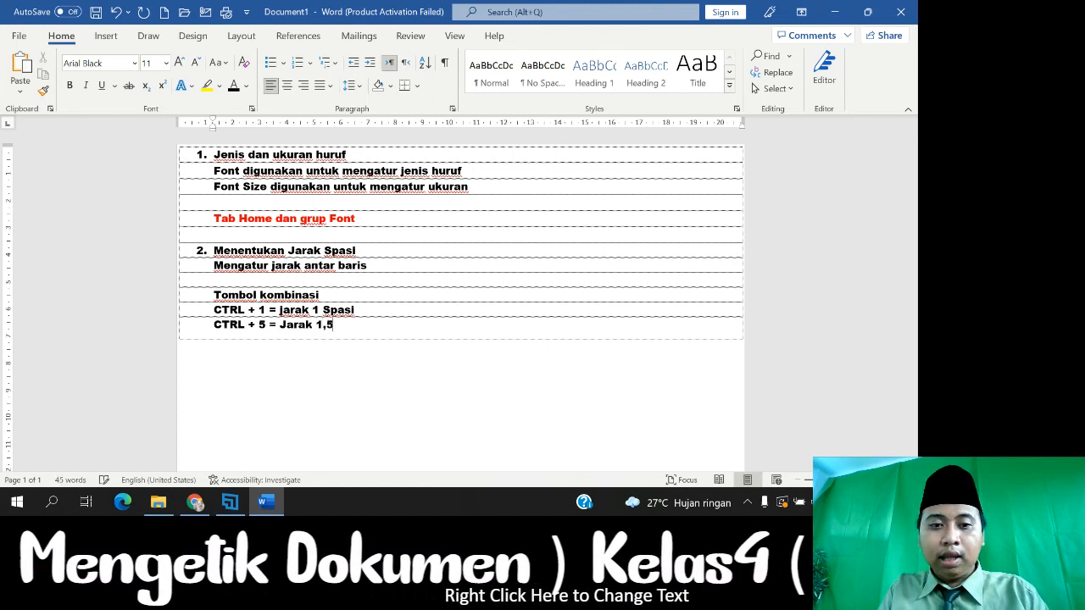
pyautogui.write(' Spa')
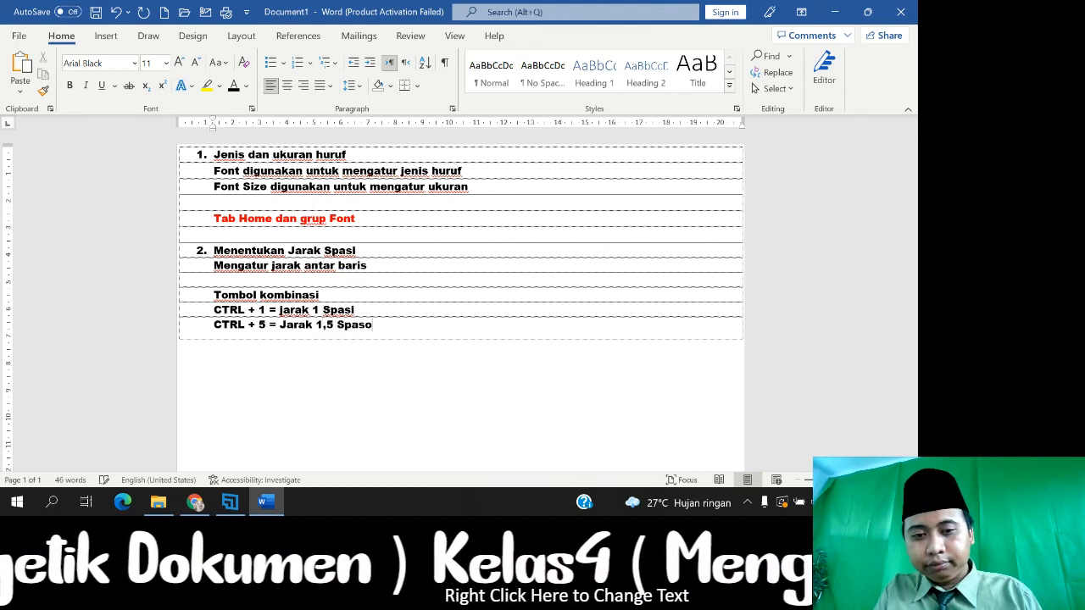
pyautogui.write('si')
# Enter "CTRL + 2 = jarak 2 Spasi" as the third entry under "Tombol kombinasi"
pyautogui.press('Return')
pyautogui.write('CTRL + 2 =')
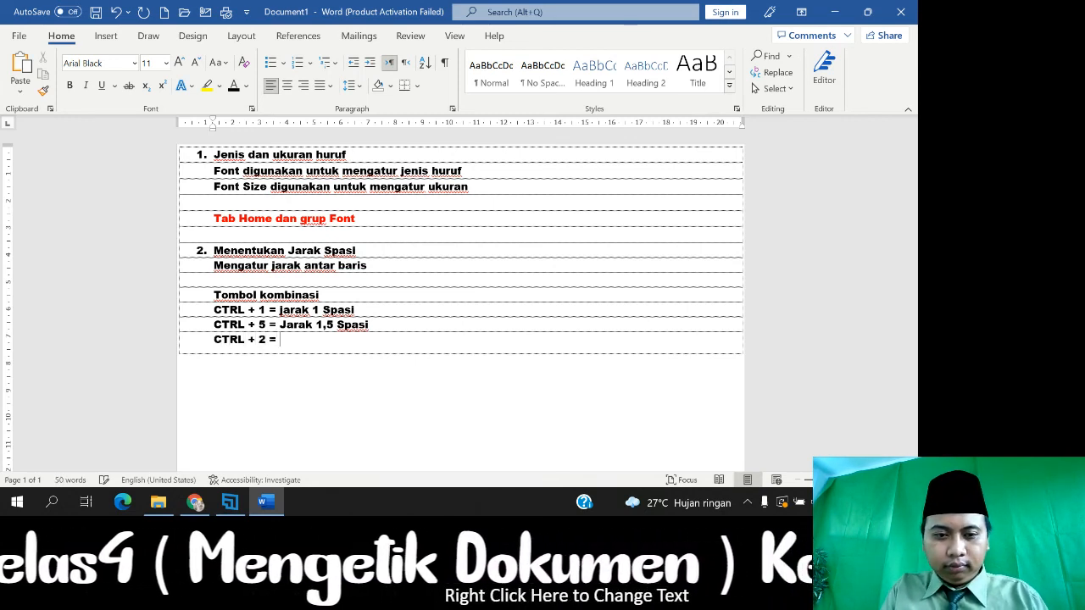
pyautogui.write(' jarak ')
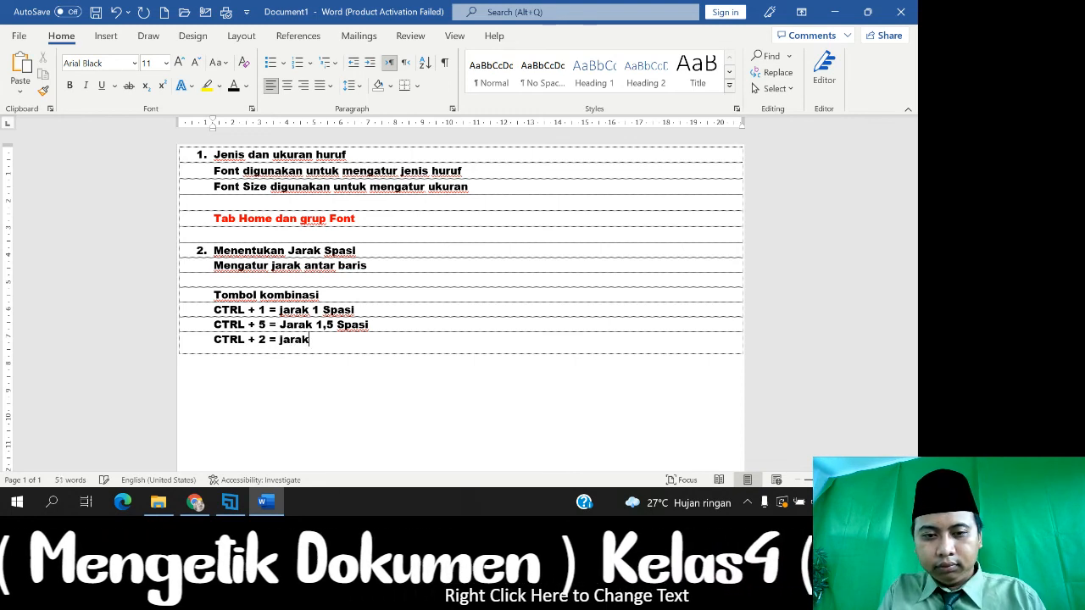
pyautogui.write('2 Sp')
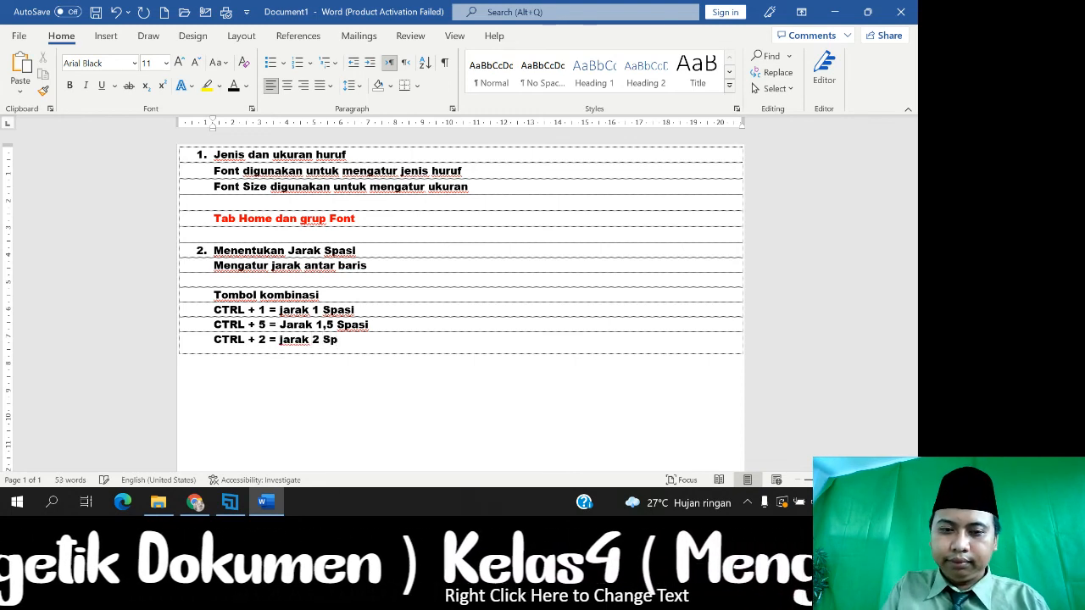
pyautogui.write('asoi')
pyautogui.press('BackSpace')
pyautogui.press('BackSpace')
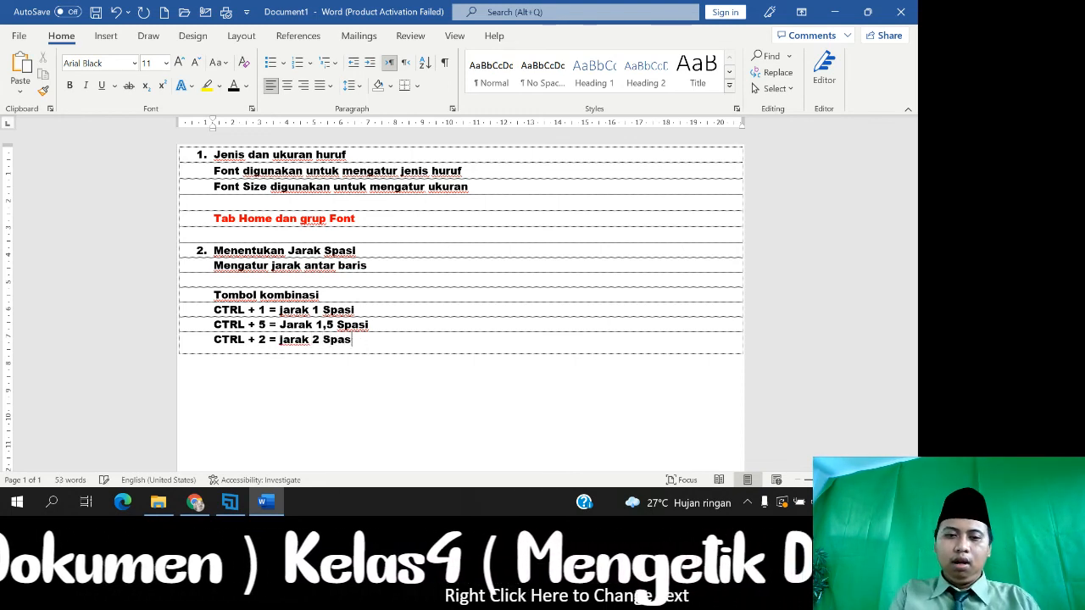
pyautogui.write('i')
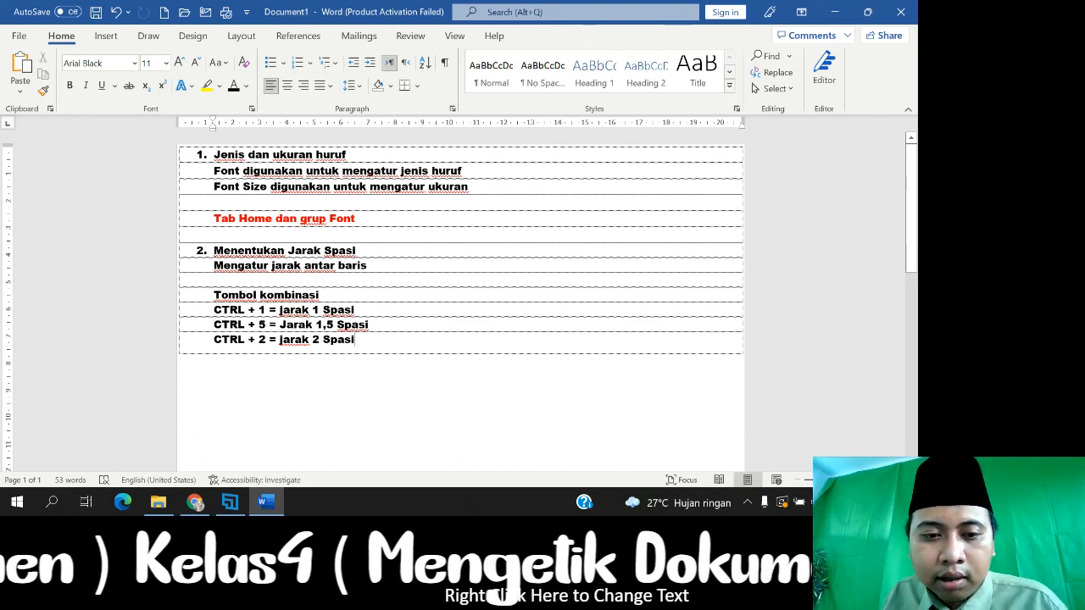
# Try 2,0 and 1,5 line spacing on "Tombol kombinasi" and its three entries, and return the spacing to 1,0
pyautogui.moveTo(359, 341); pyautogui.dragTo(214, 293)
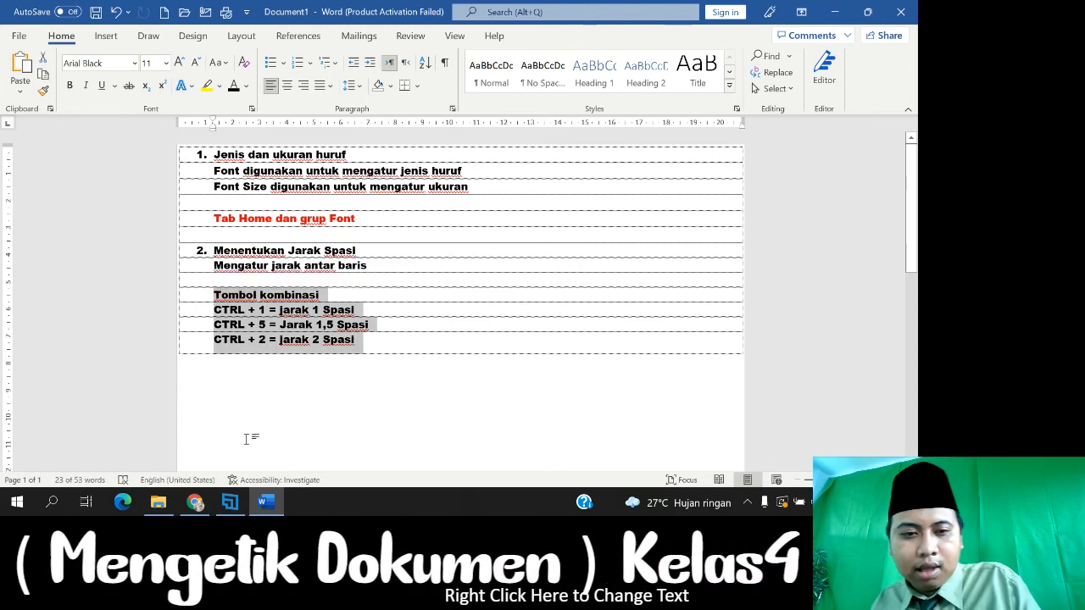
pyautogui.hotkey('ctrl', '2')
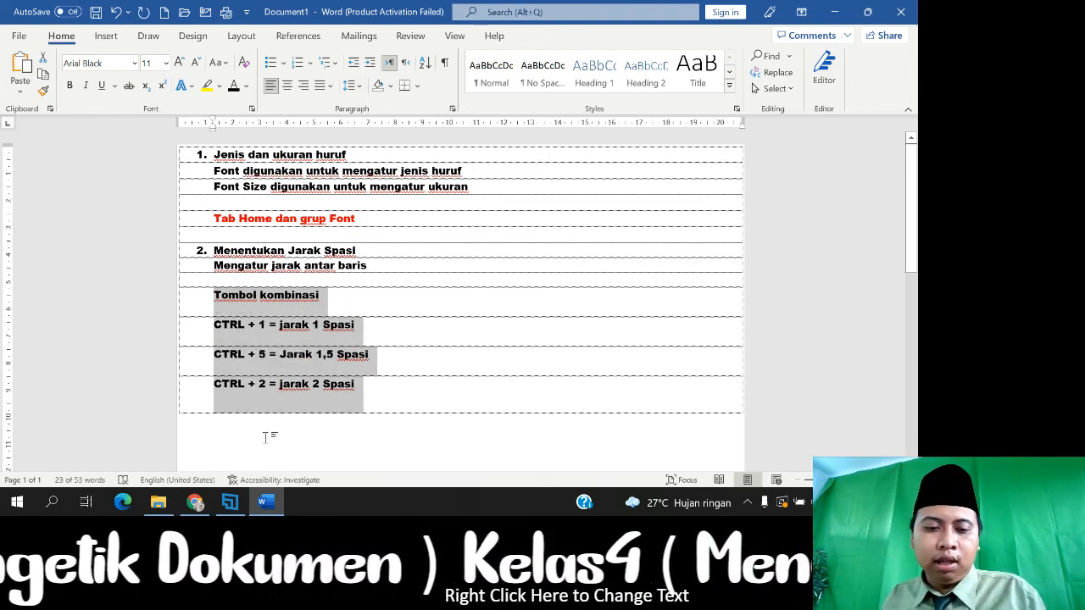
pyautogui.hotkey('ctrl', '5')
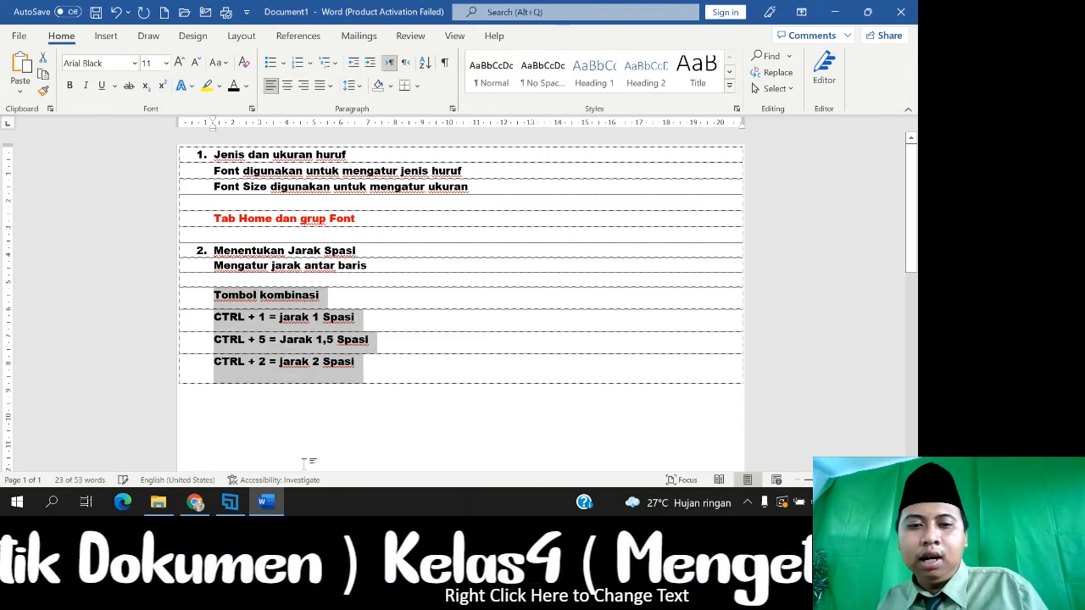
pyautogui.click(331, 413)
pyautogui.moveTo(361, 397); pyautogui.dragTo(214, 295)
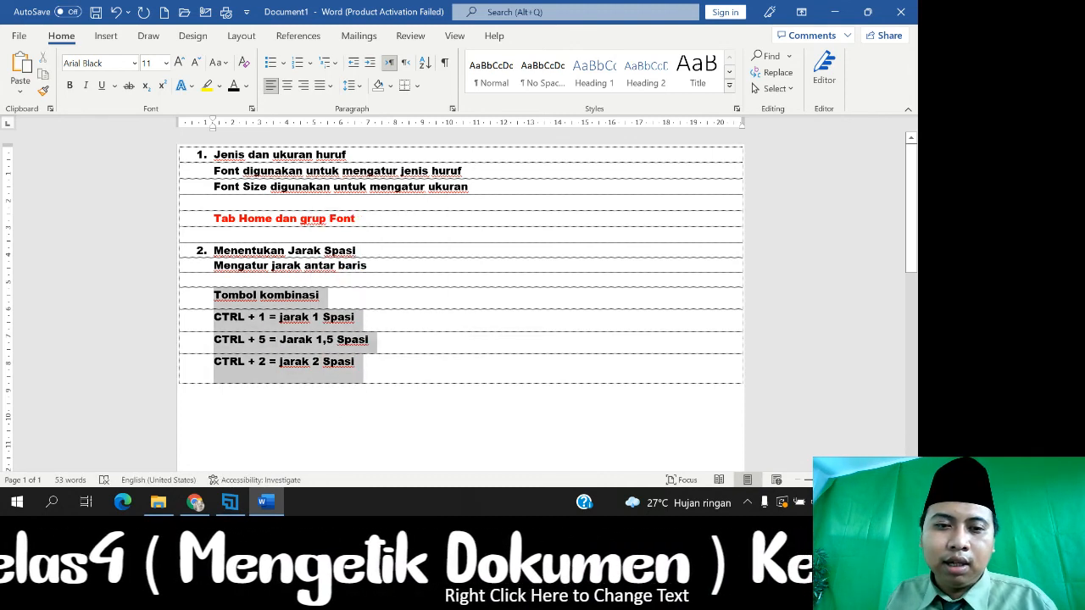
pyautogui.click(356, 86)
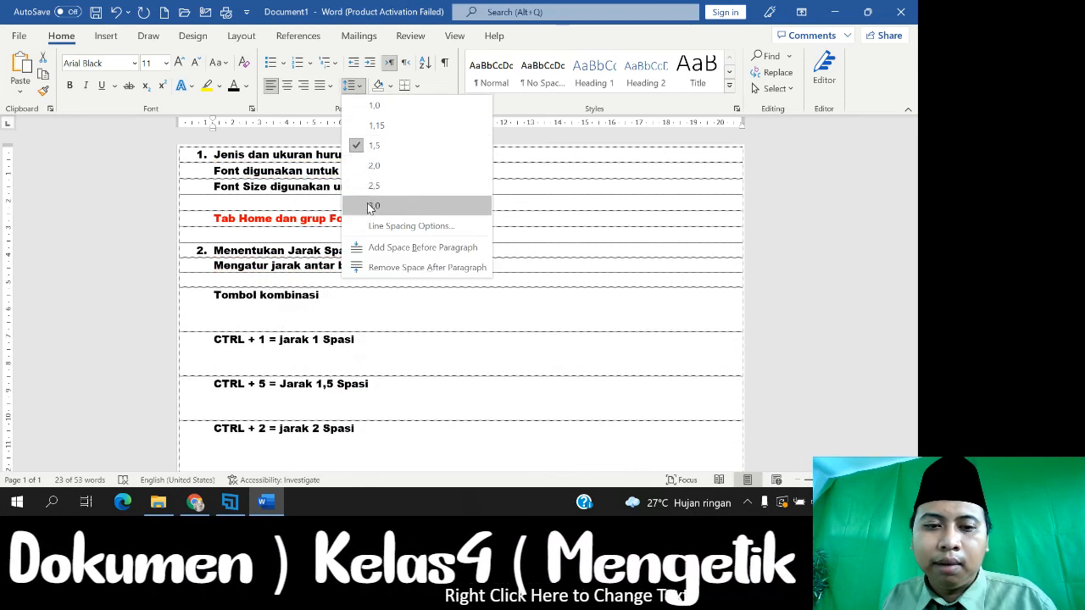
pyautogui.click(386, 107)
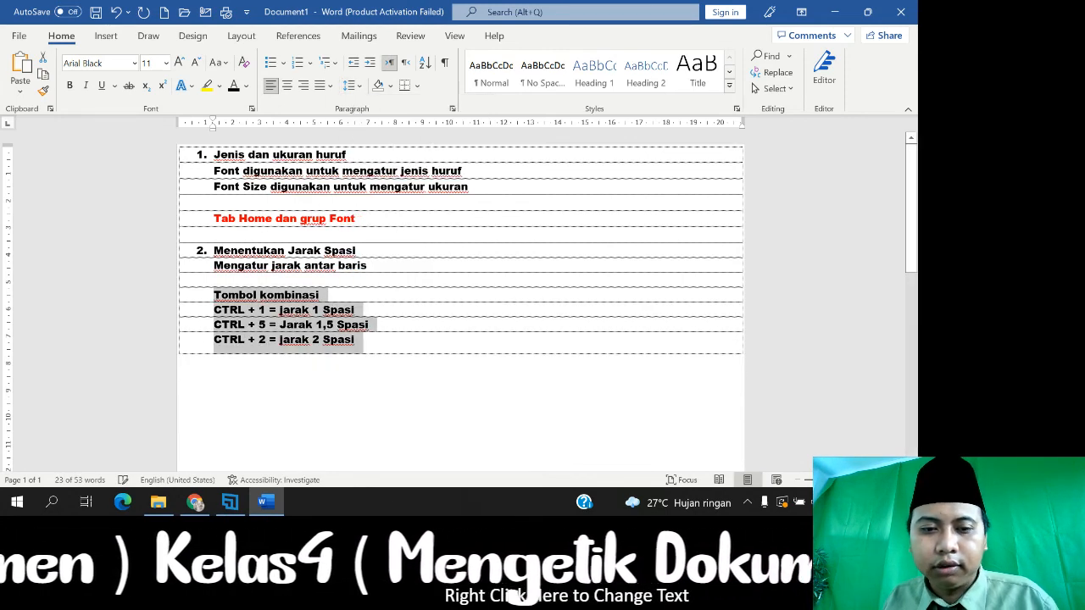
# Enter the line "Tab Home dan Grup Paragraph" below the shortcut entries, leaving one blank line between them
pyautogui.click(376, 351)
pyautogui.press('Return')
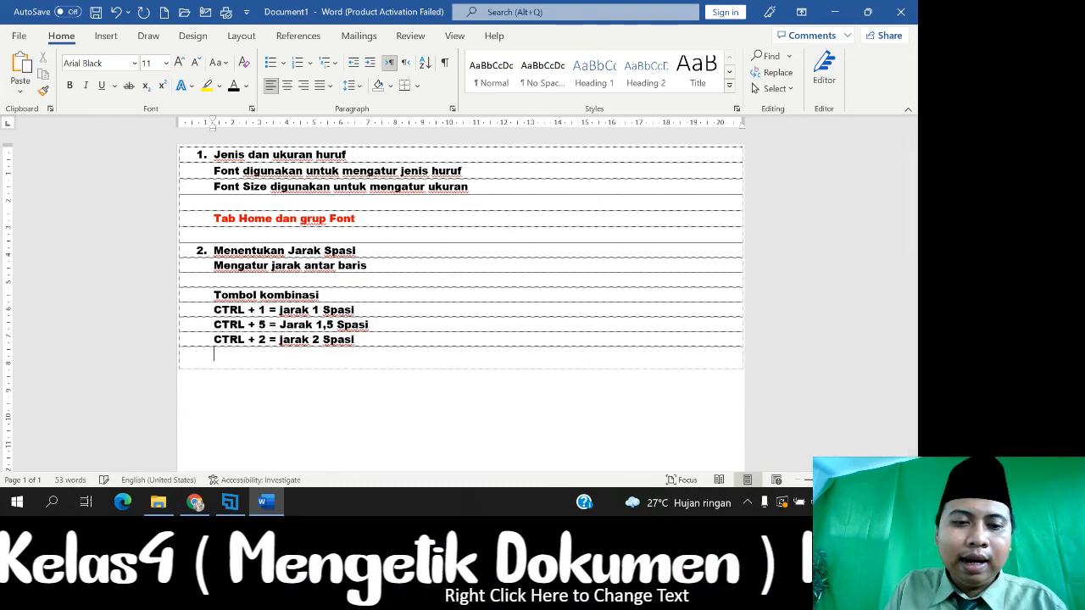
pyautogui.press('Return')
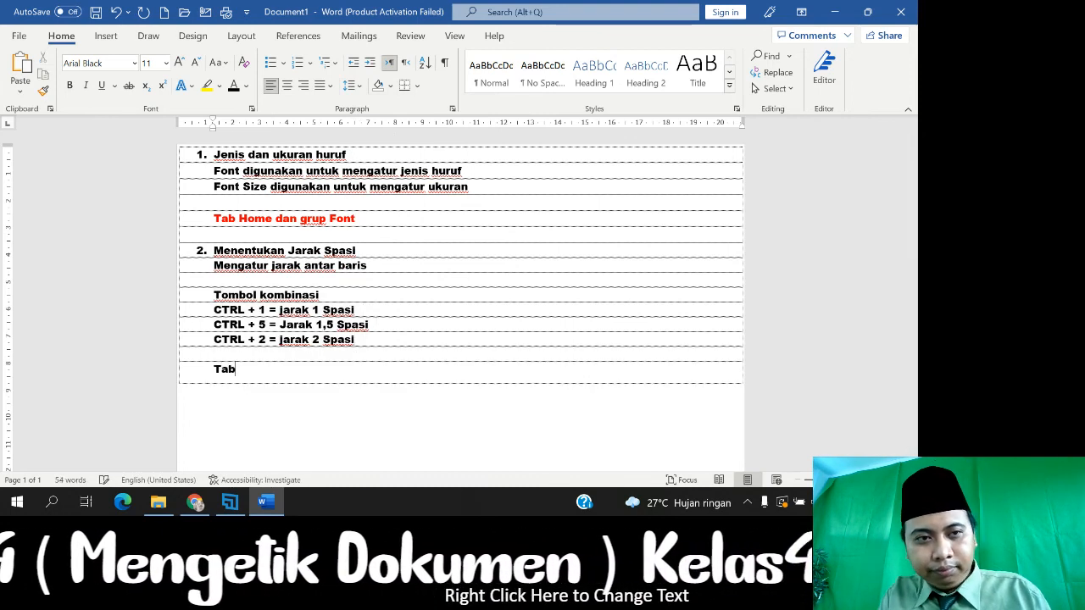
pyautogui.write('Tab Home')
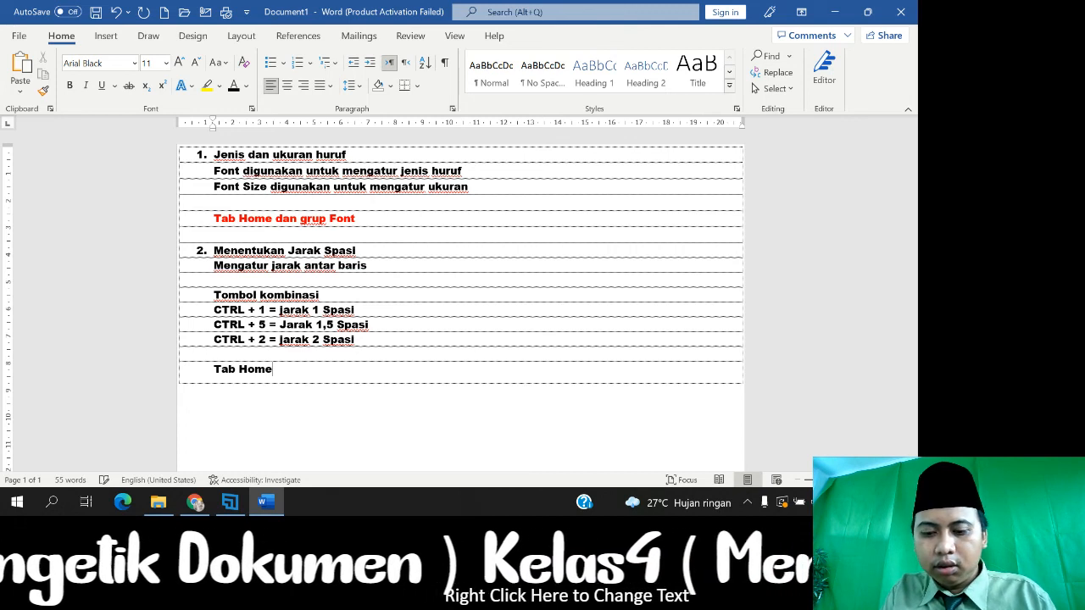
pyautogui.write(' dan Grup')
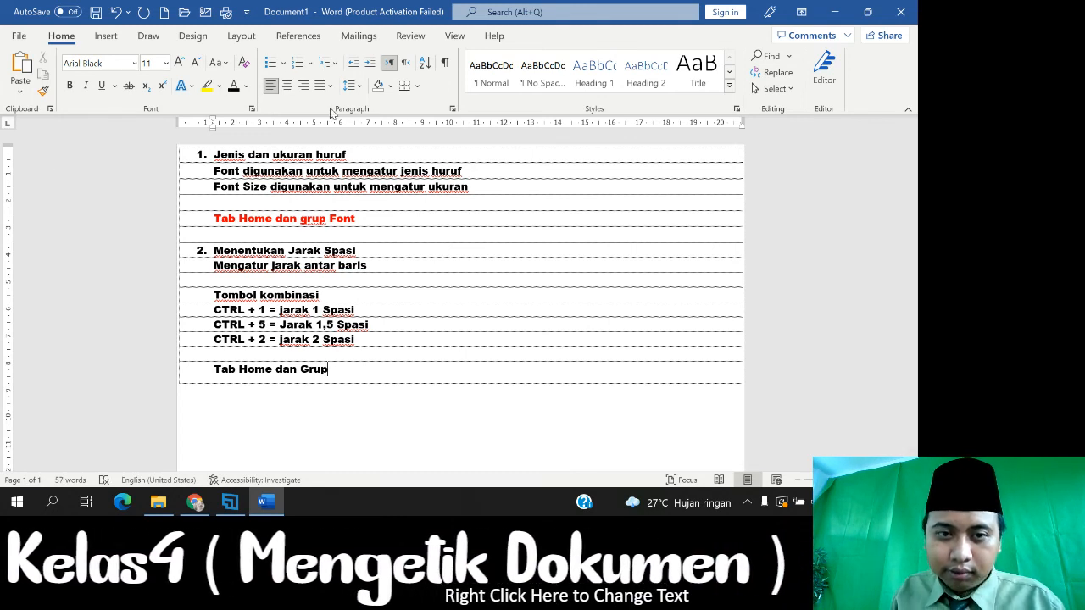
pyautogui.write('P')
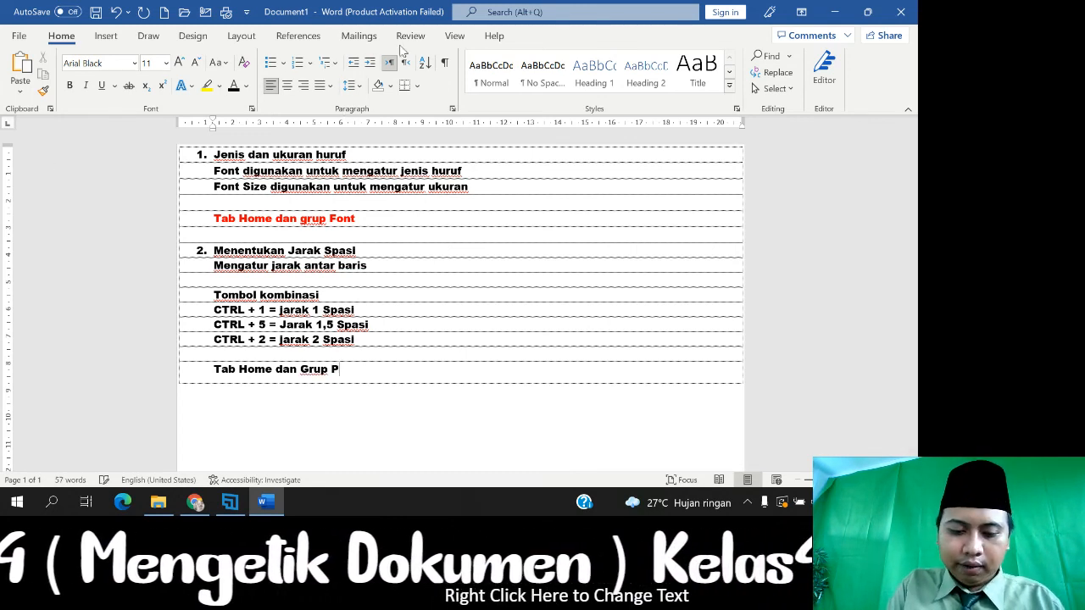
pyautogui.write('aragraf')
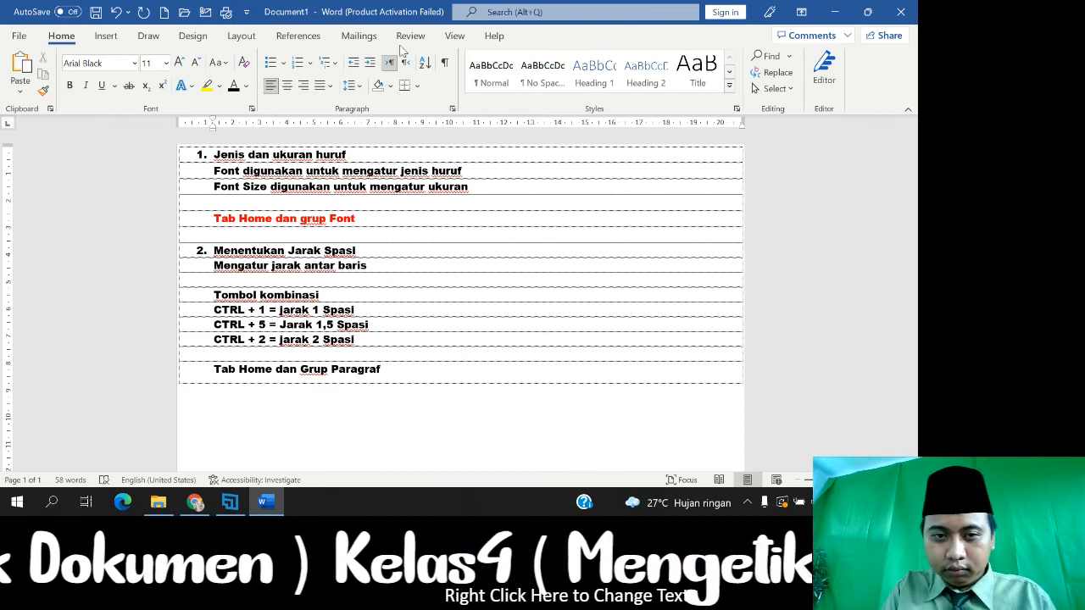
pyautogui.press('BackSpace')
pyautogui.write('ph')
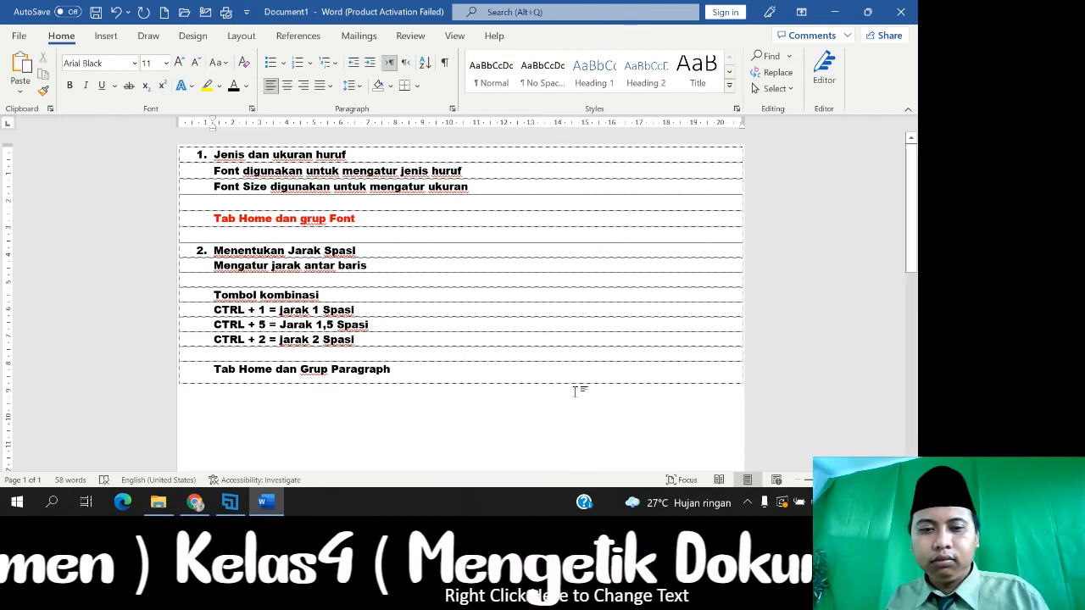
# Color the line "Tab Home dan Grup Paragraph" red and deselect it
pyautogui.moveTo(391, 370); pyautogui.dragTo(213, 369)
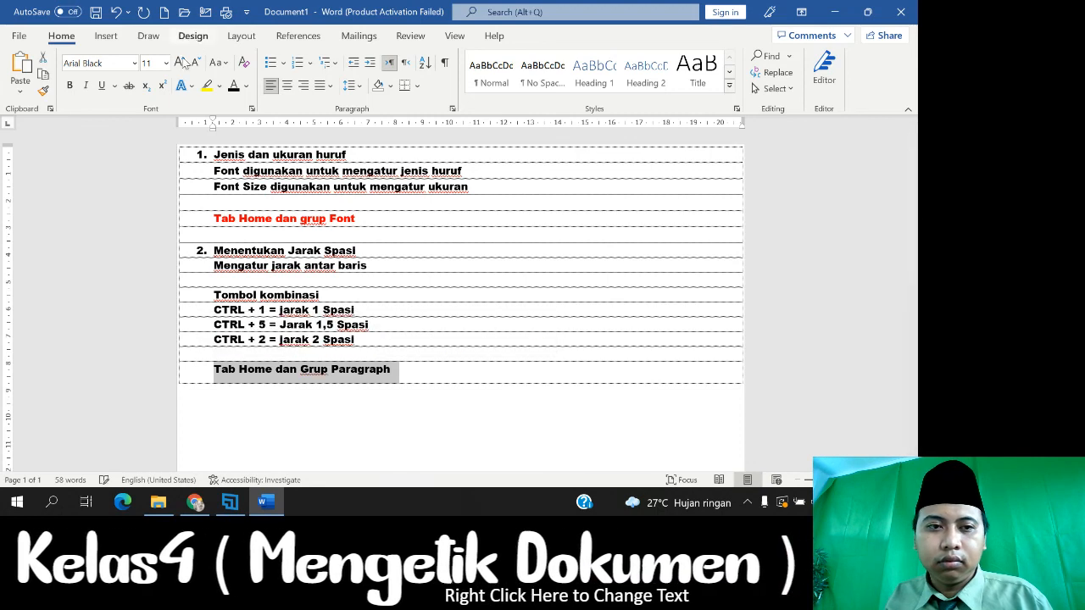
pyautogui.click(246, 86)
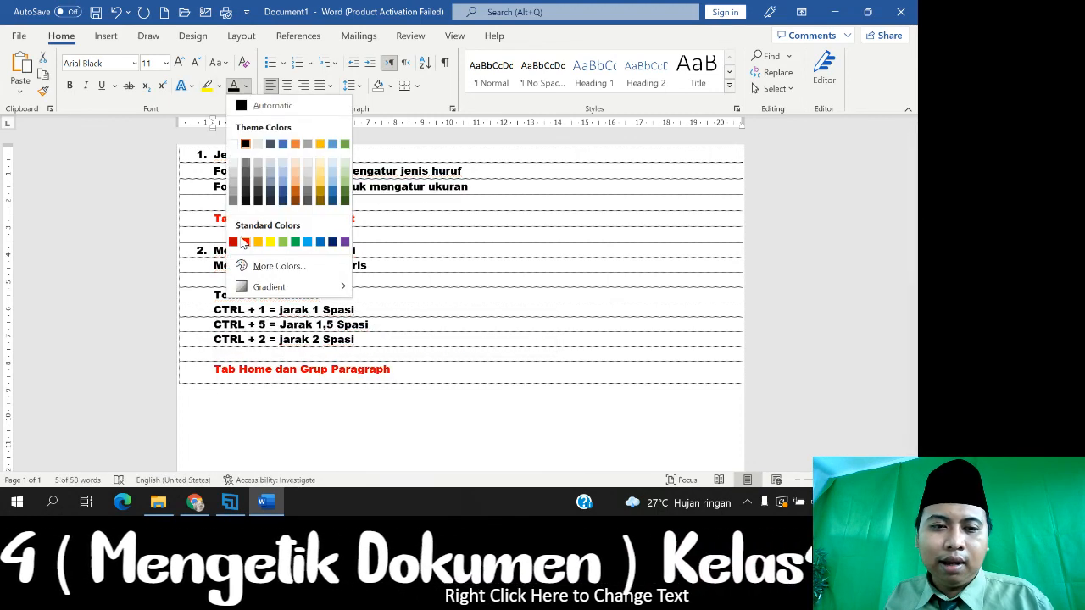
pyautogui.click(245, 242)
pyautogui.click(312, 390)
pyautogui.click(311, 425)
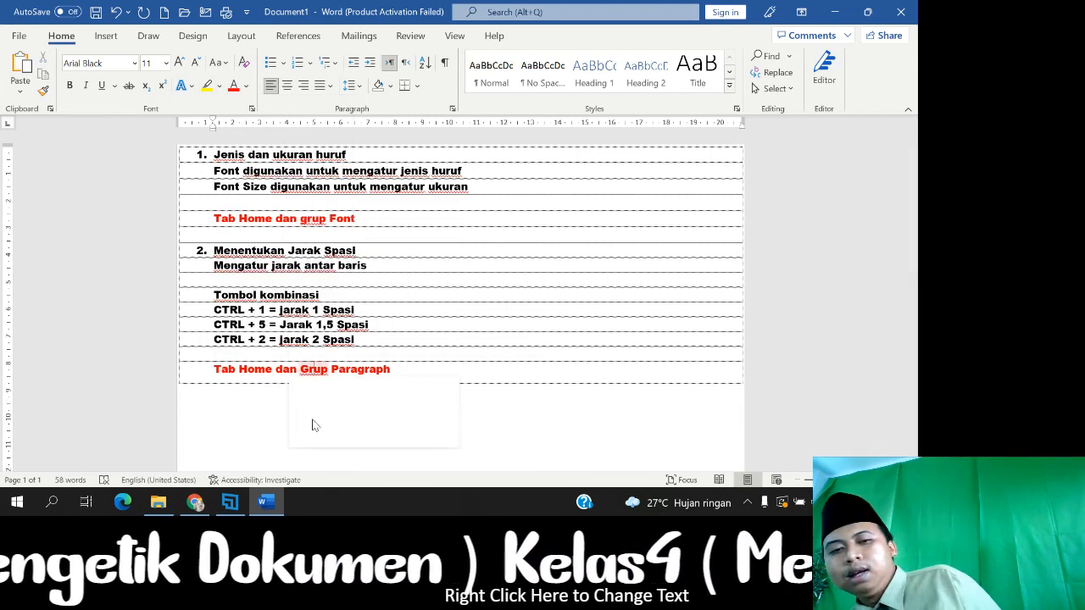
# Add numbered heading 3 with the text "Mengatur Paragraf" at the end, leaving one blank line above it
pyautogui.click(328, 417)
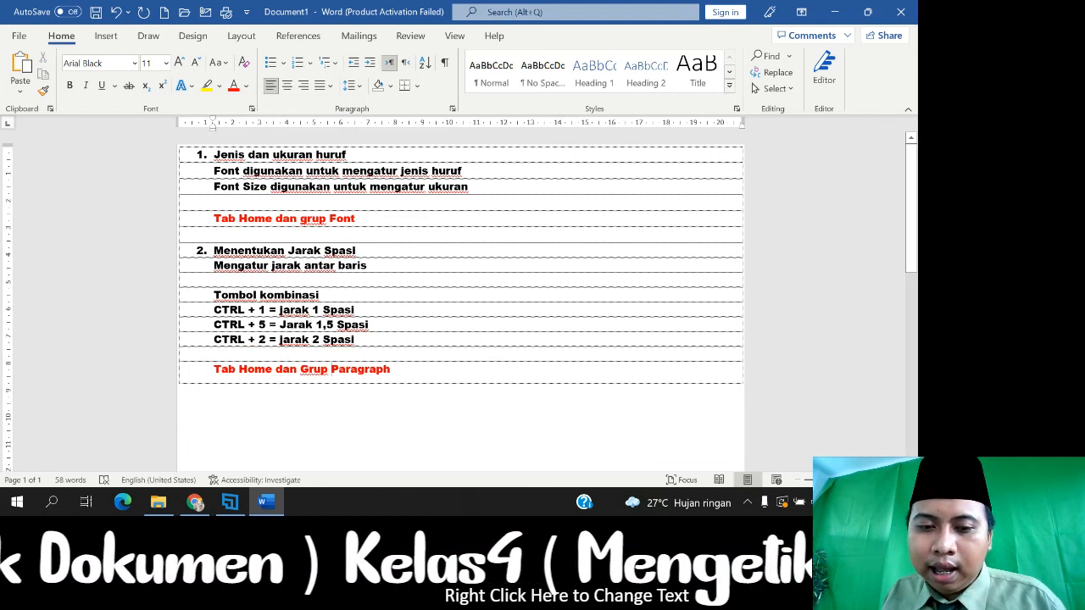
pyautogui.press('Return')
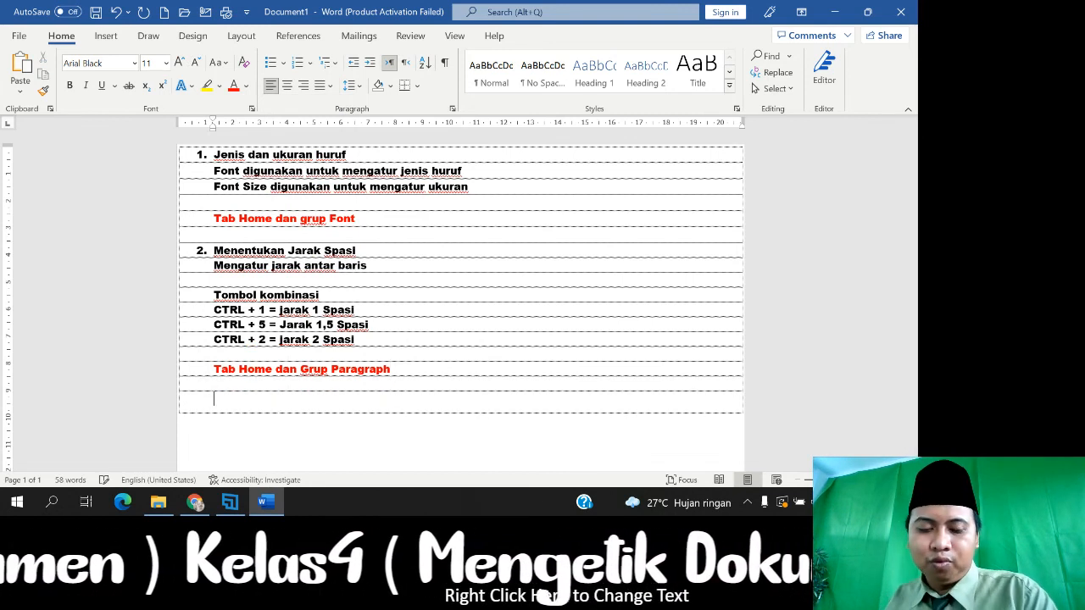
pyautogui.write('3. ')
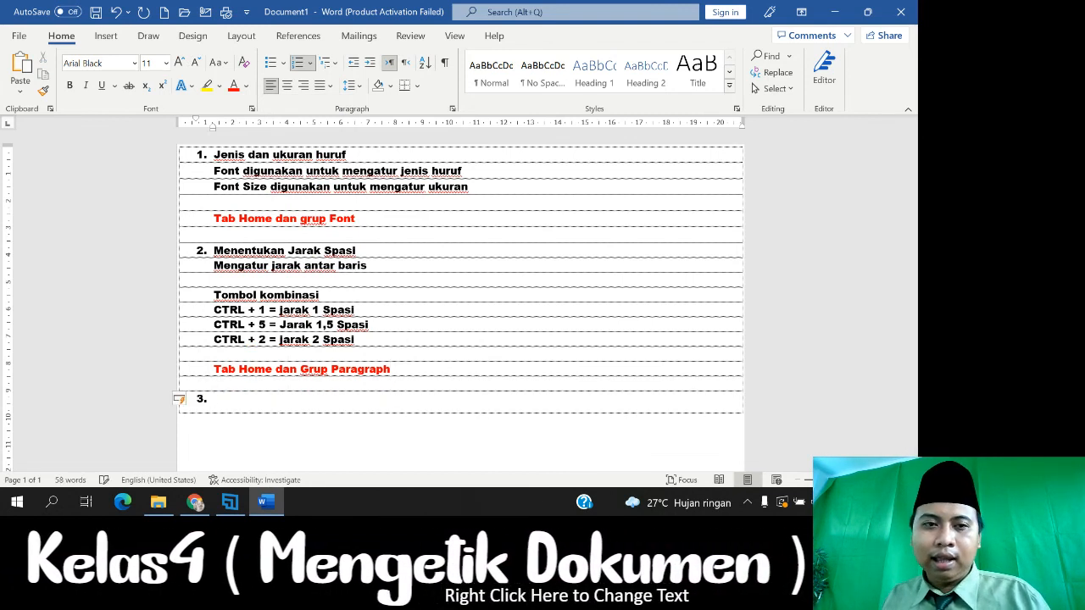
pyautogui.write('Menga')
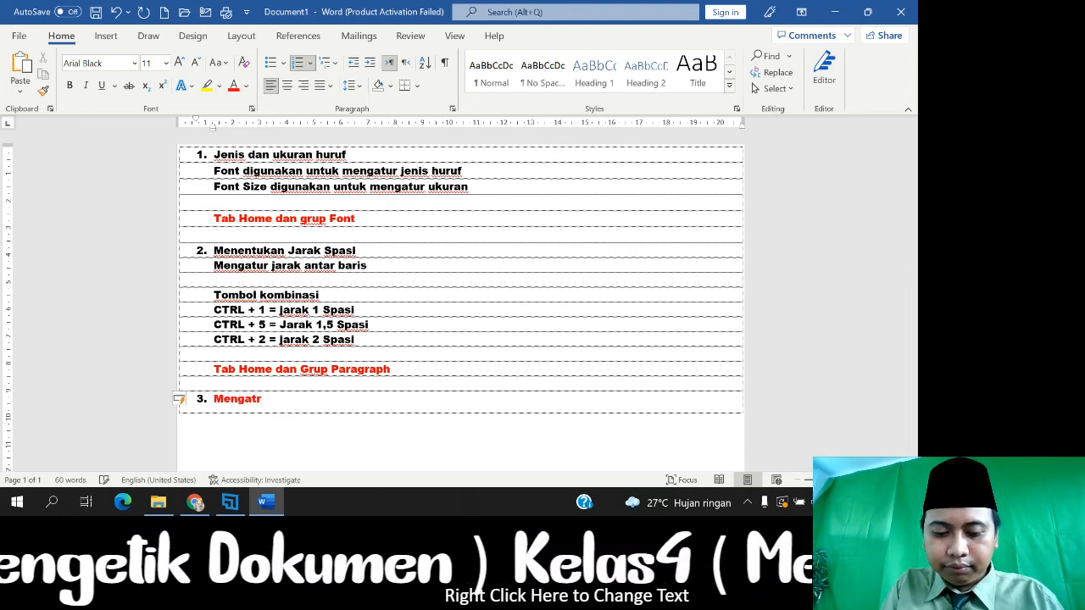
pyautogui.write('tur Para')
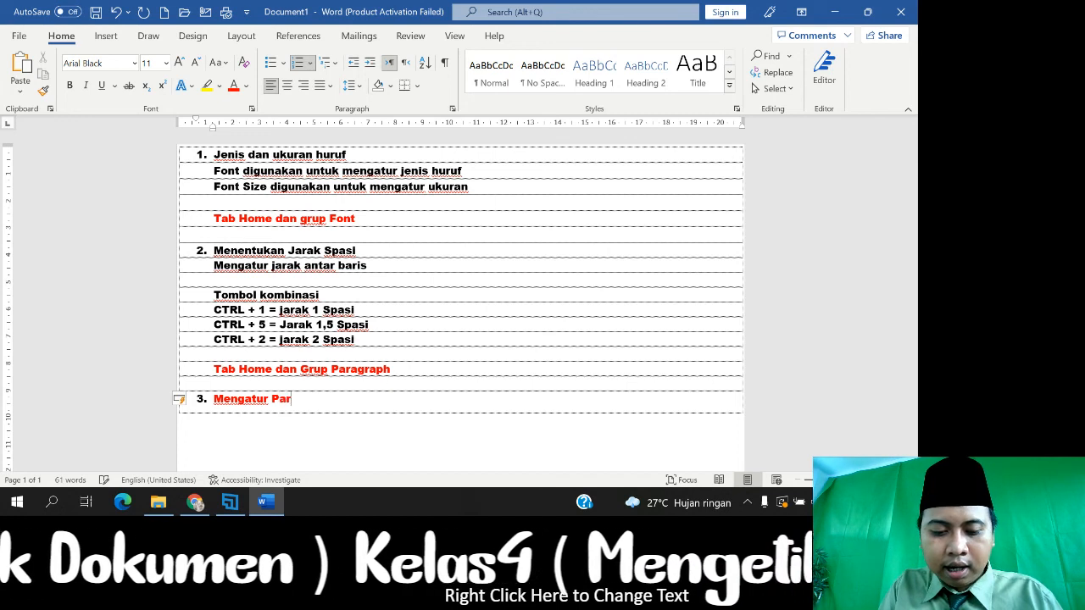
pyautogui.write('graf')
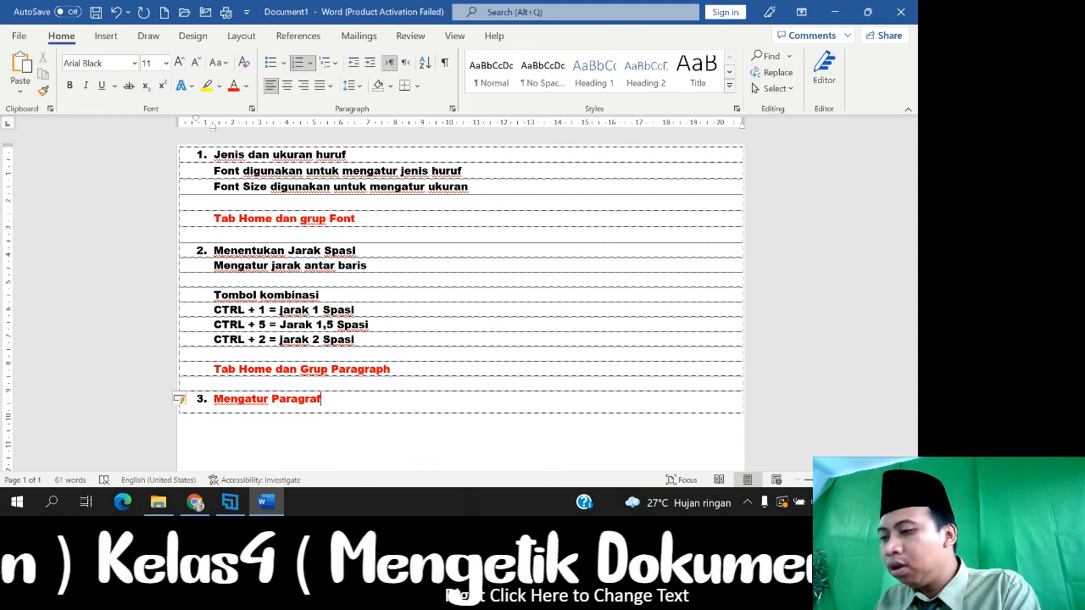
# Look at the indent and spacing settings of heading 3 without changing them, and start an unnumbered line below the heading
pyautogui.click(453, 110)
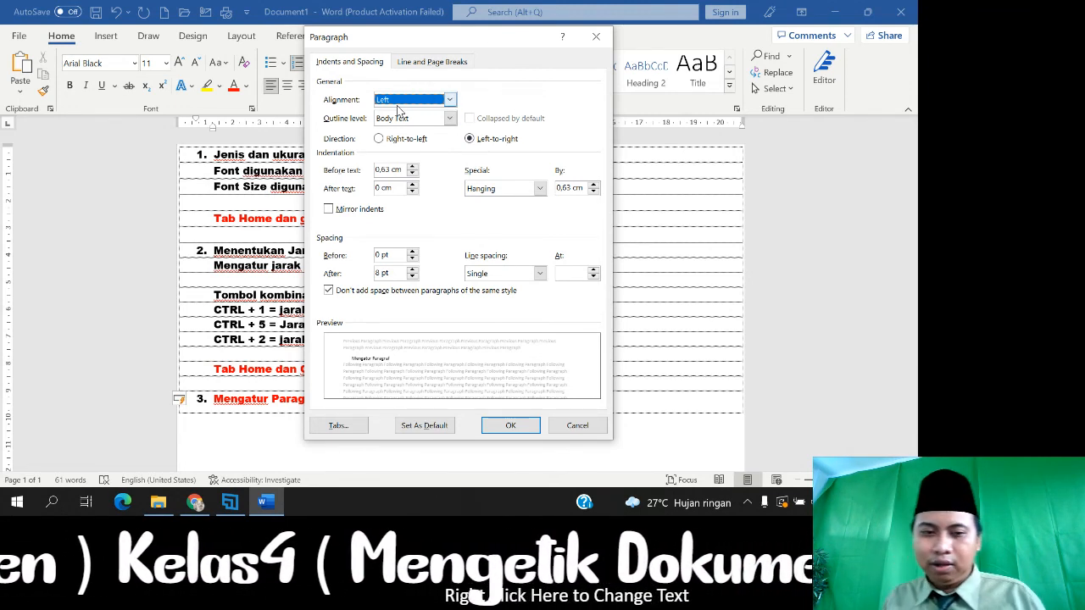
pyautogui.click(577, 425)
pyautogui.scroll(-2, 294, 401)
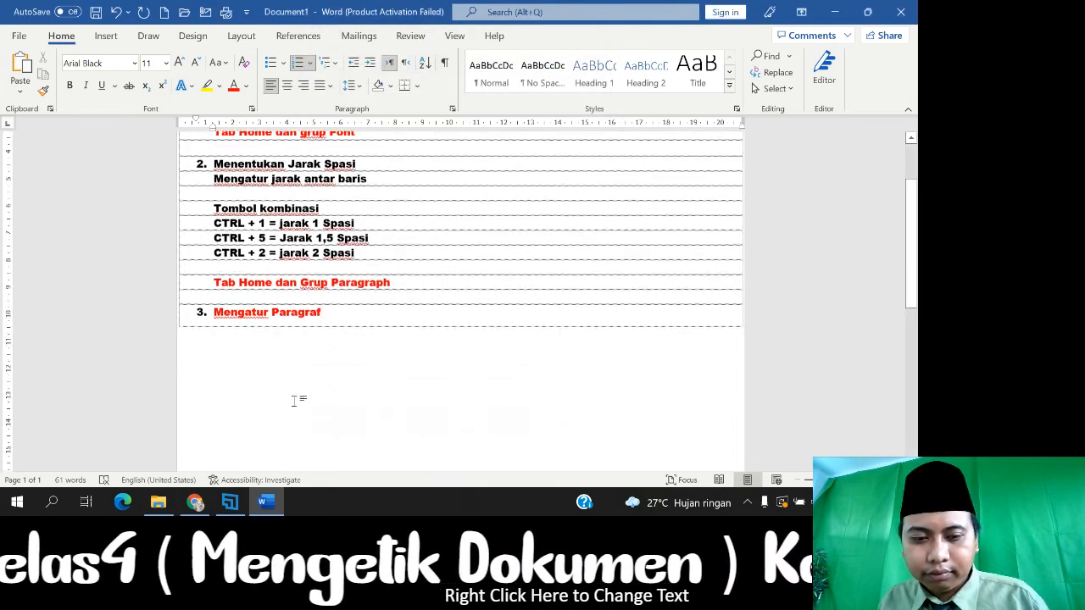
pyautogui.press('Return')
pyautogui.press('Return')
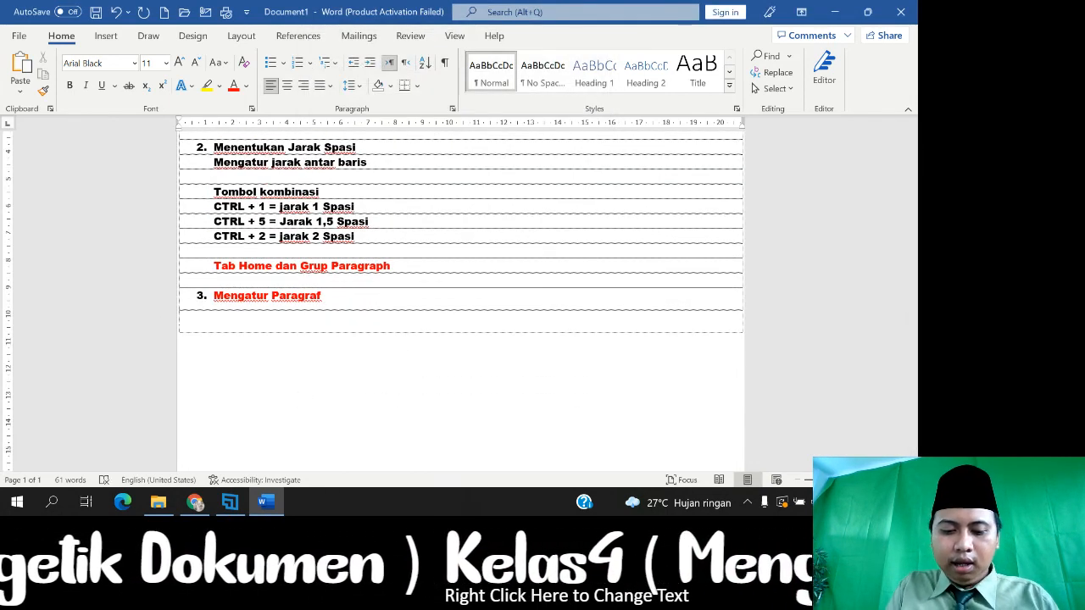
pyautogui.write('hari')
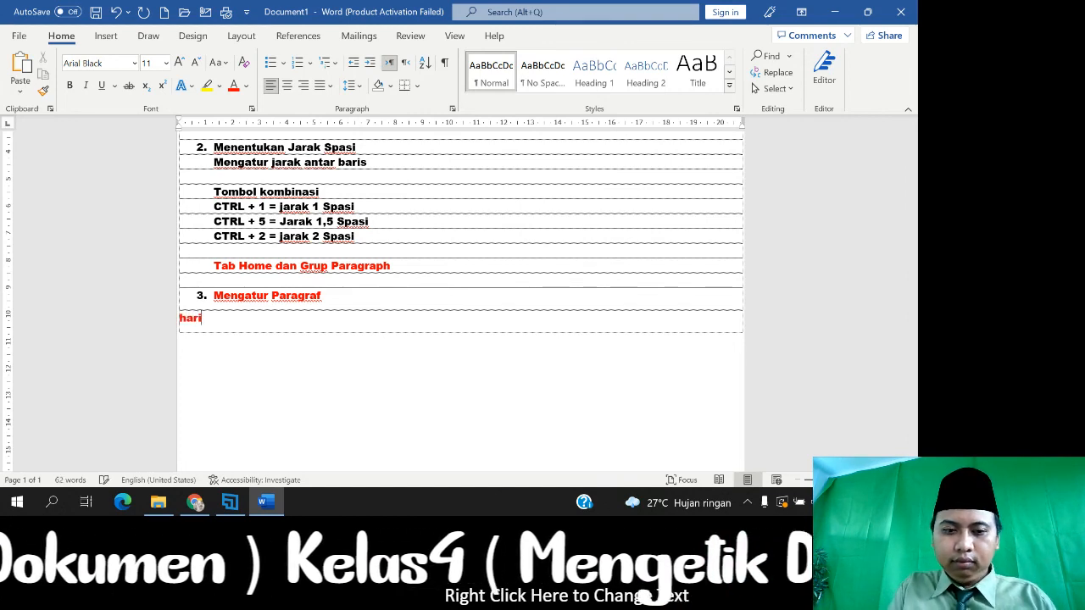
pyautogui.click(230, 503)
pyautogui.click(515, 57)
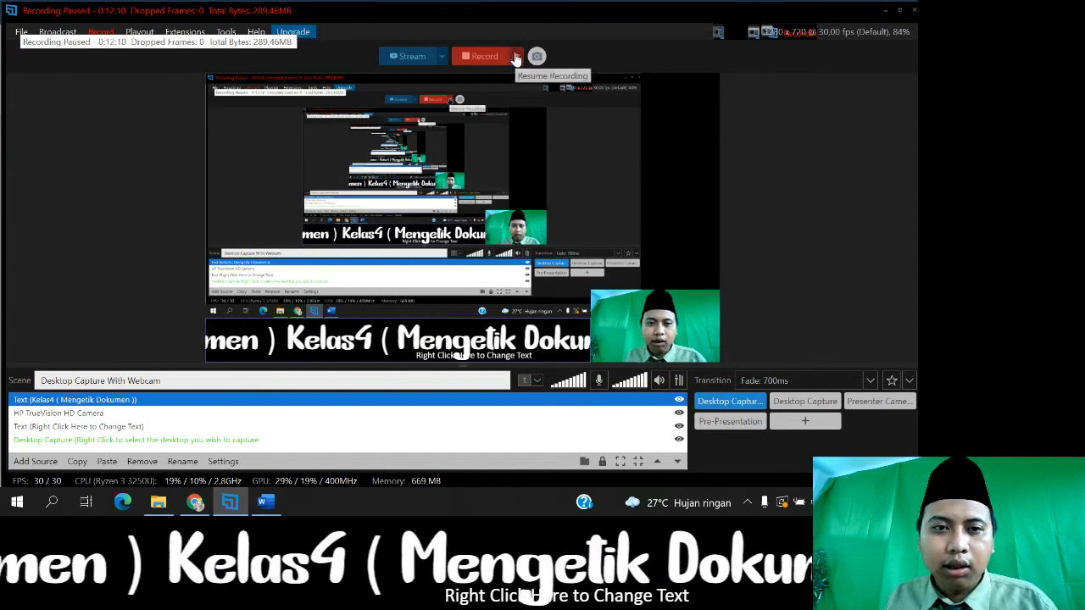
pyautogui.click(516, 57)
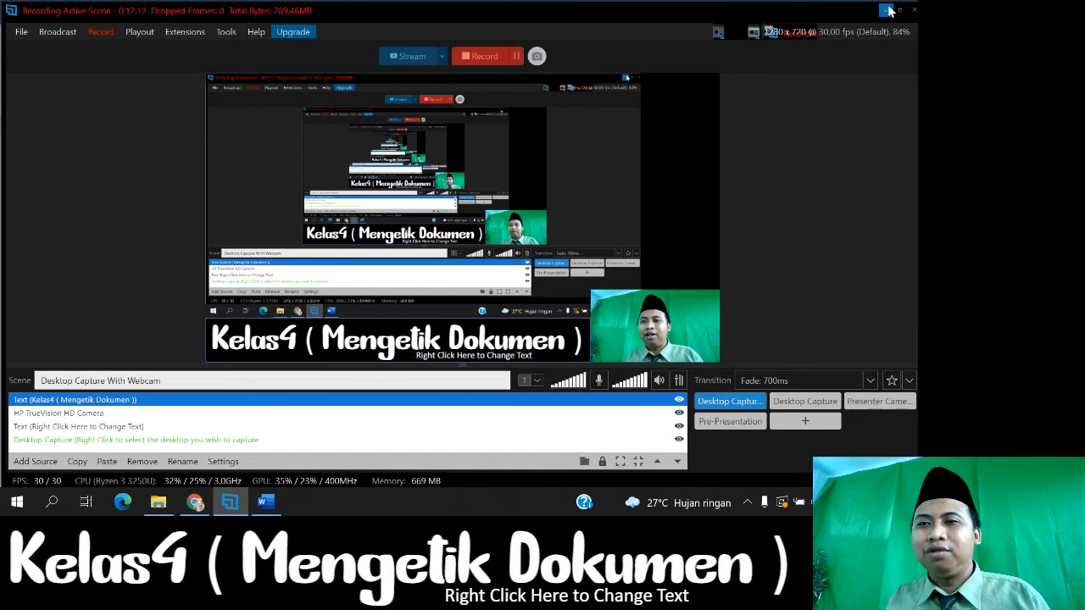
pyautogui.click(887, 10)
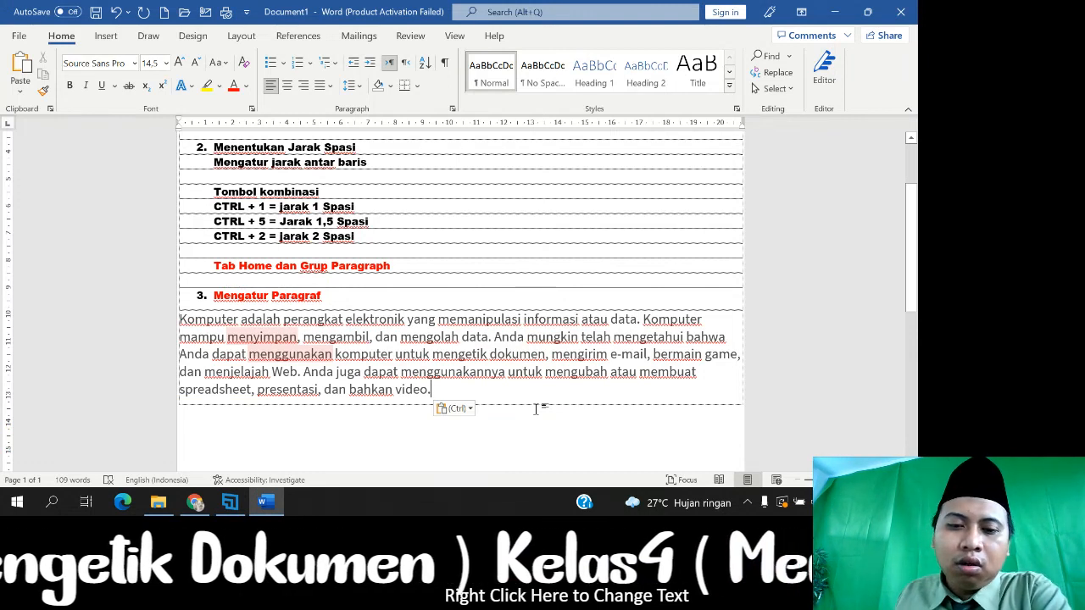
# Justify the whole paragraph about computers below heading 3 and deselect it
pyautogui.moveTo(180, 320); pyautogui.dragTo(435, 391)
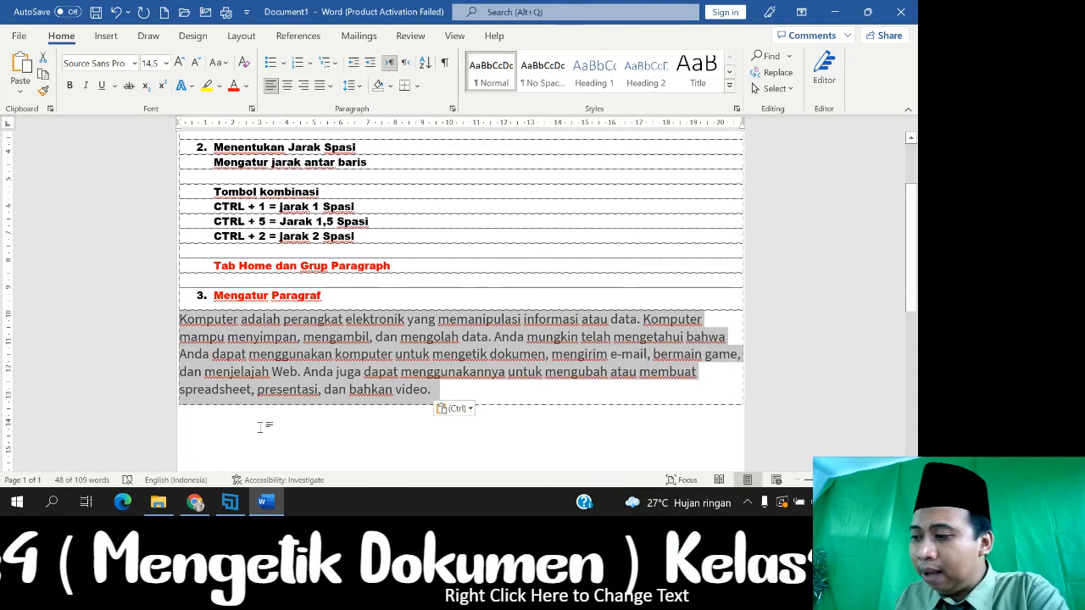
pyautogui.click(578, 455)
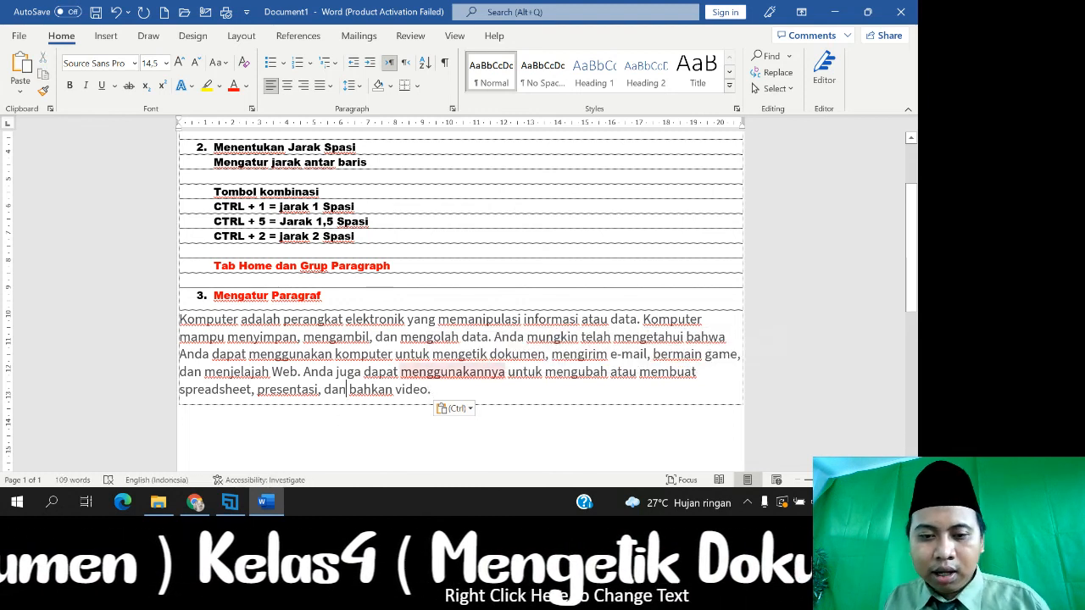
pyautogui.moveTo(432, 390); pyautogui.dragTo(178, 321)
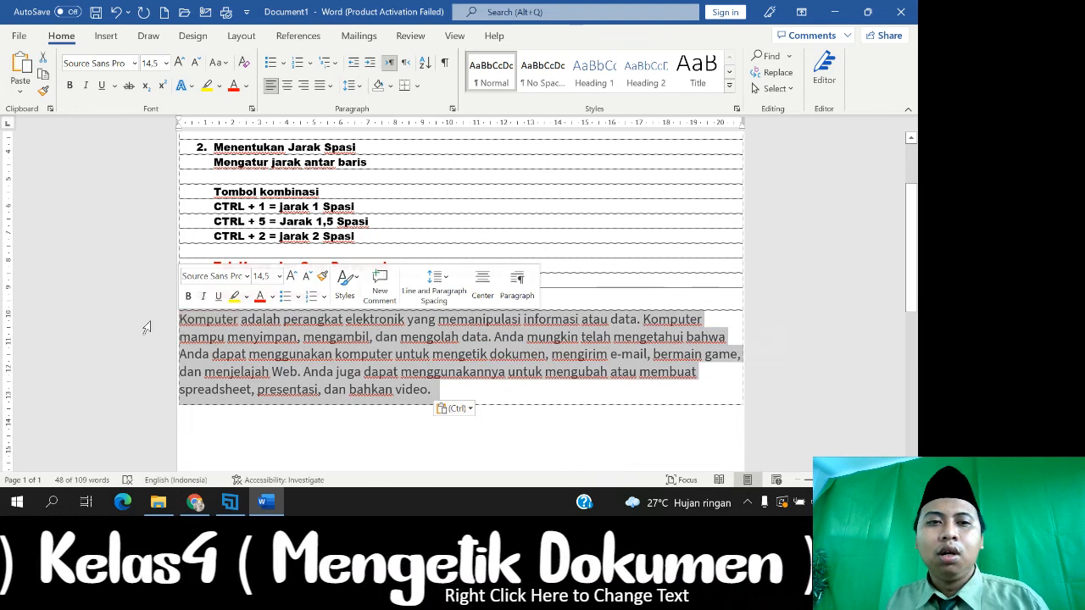
pyautogui.click(328, 87)
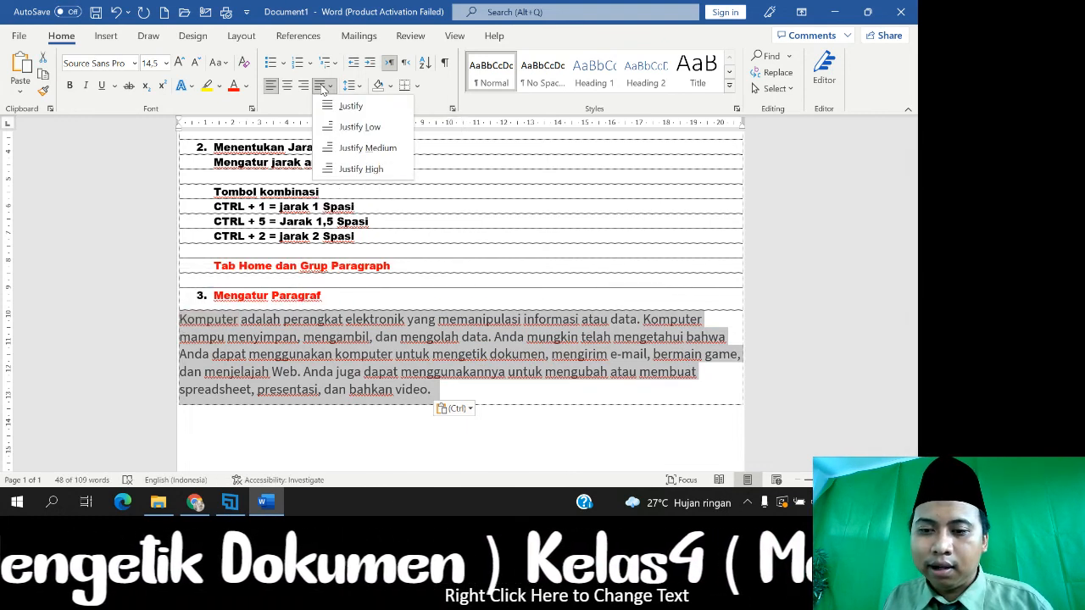
pyautogui.click(329, 103)
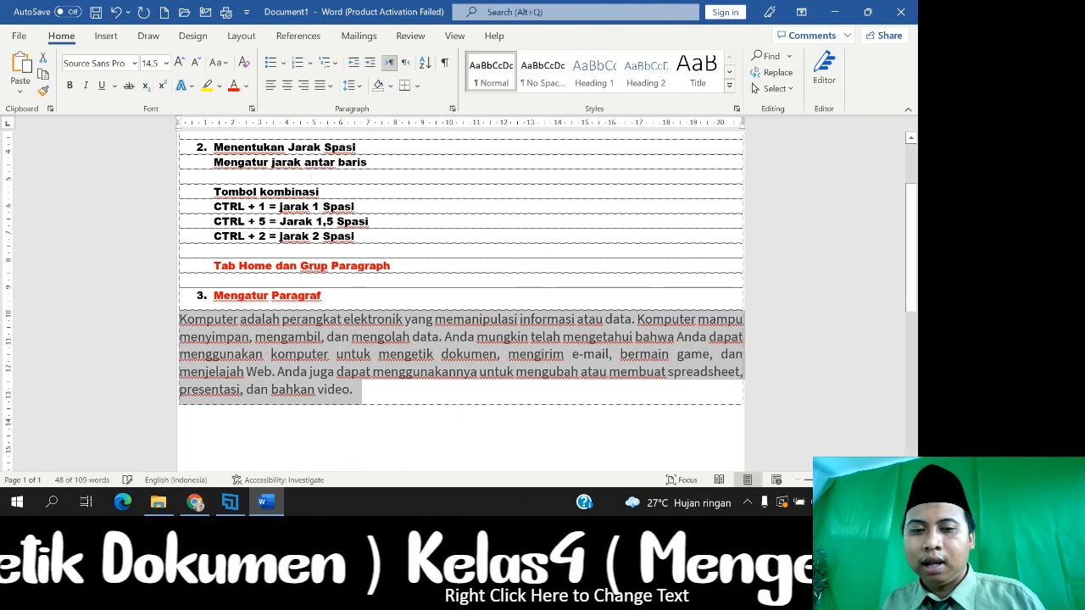
pyautogui.click(292, 436)
pyautogui.rightClick(292, 389)
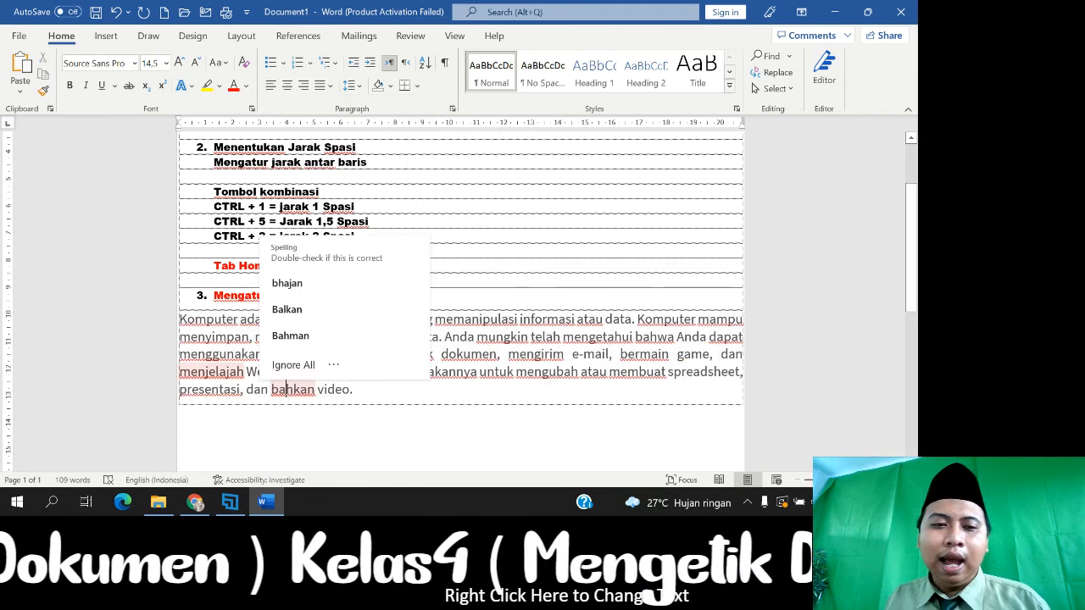
pyautogui.click(358, 435)
# Give the computer paragraph a first-line special indent of 1,27 cm, trying the hanging option before applying it
pyautogui.moveTo(358, 399); pyautogui.dragTo(179, 318)
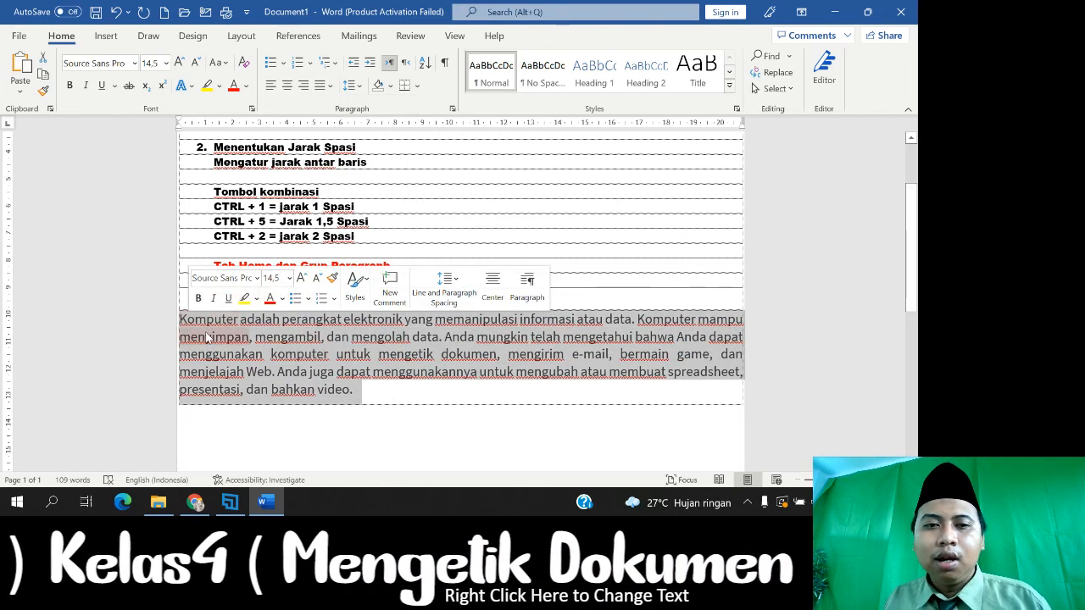
pyautogui.click(453, 109)
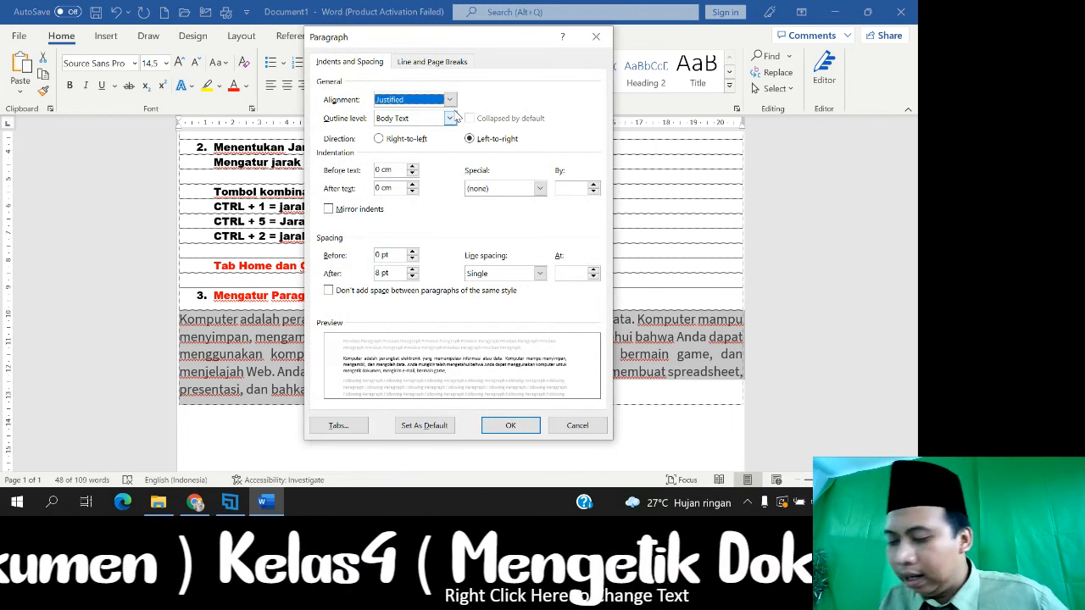
pyautogui.click(492, 190)
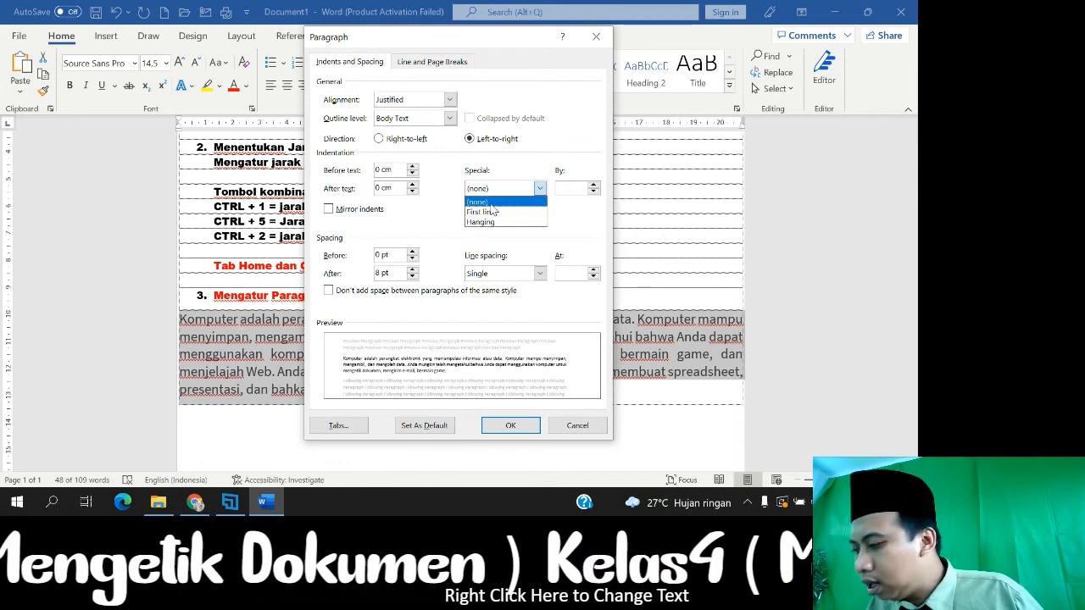
pyautogui.click(499, 212)
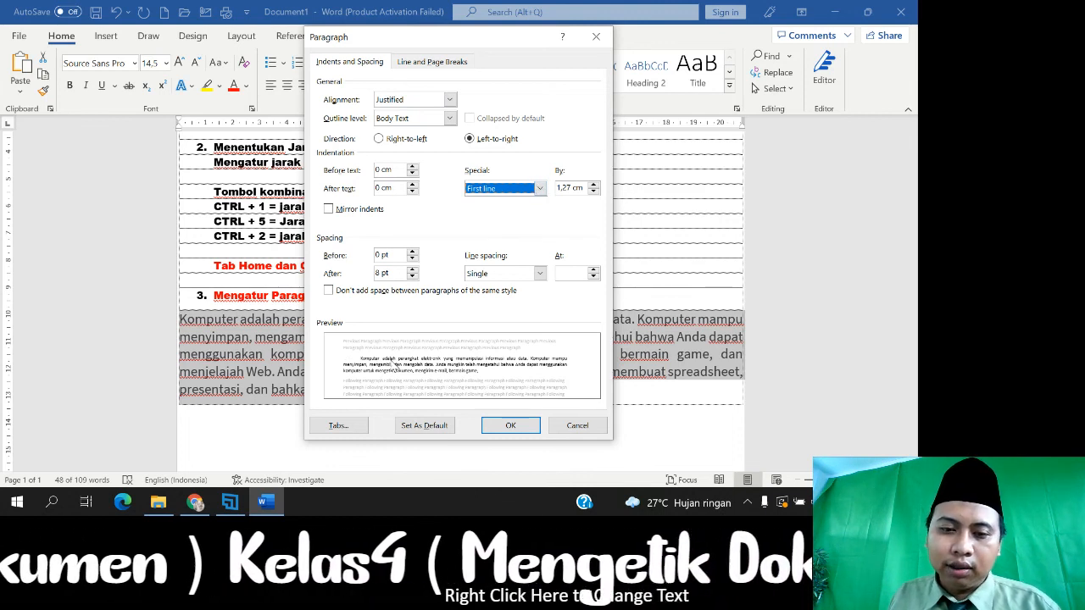
pyautogui.click(542, 187)
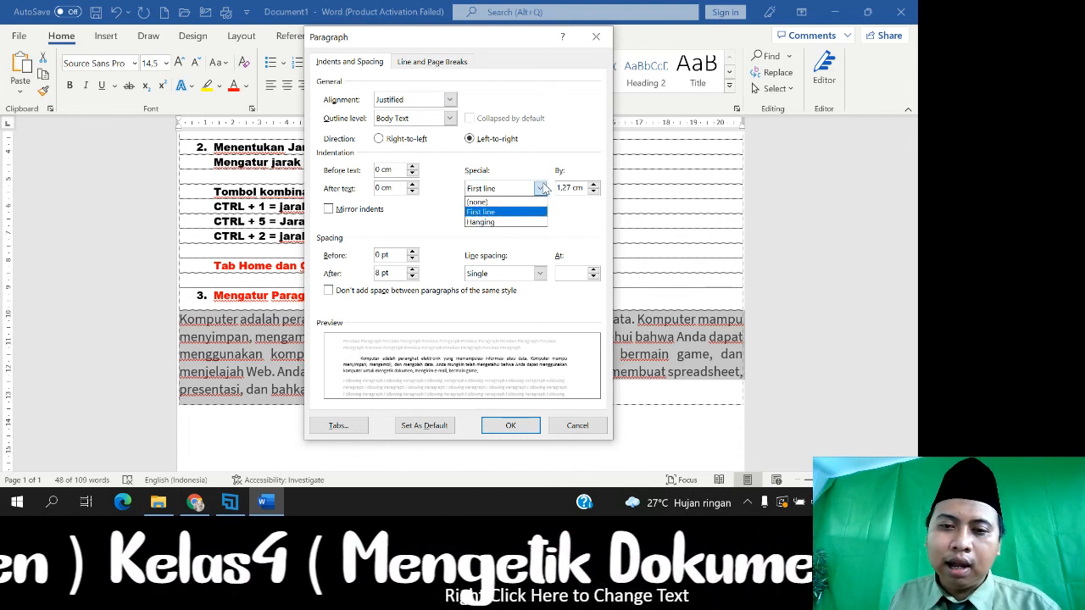
pyautogui.click(509, 223)
pyautogui.click(539, 188)
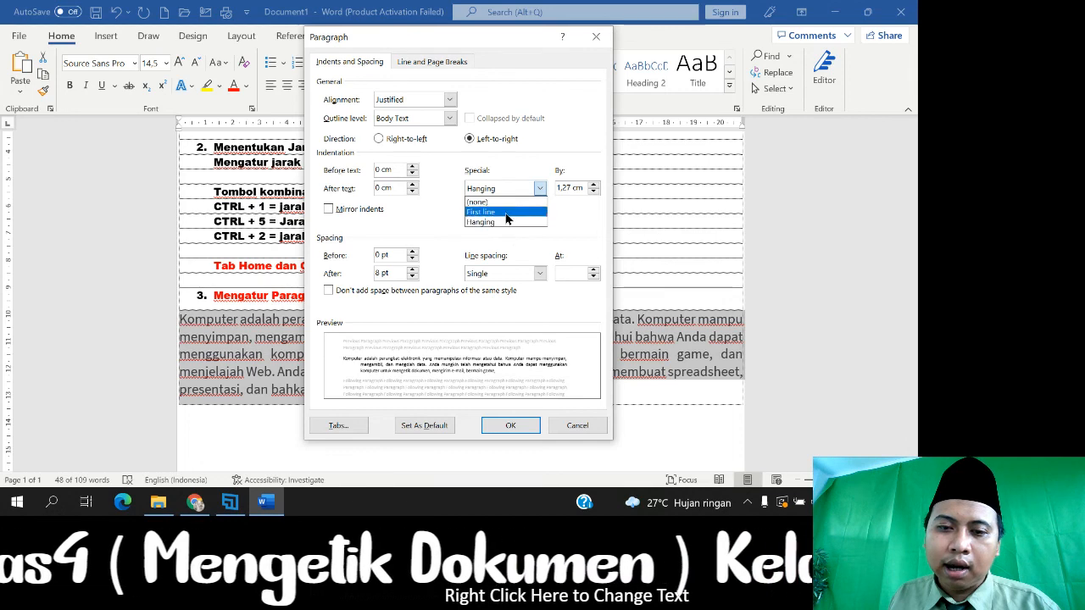
pyautogui.click(506, 212)
pyautogui.click(508, 421)
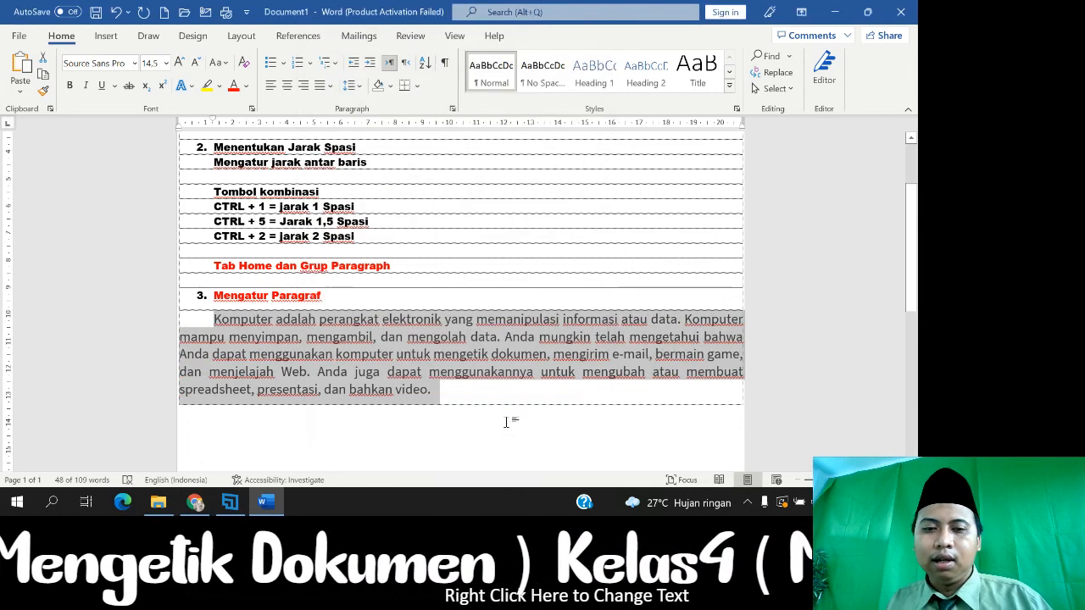
pyautogui.click(506, 421)
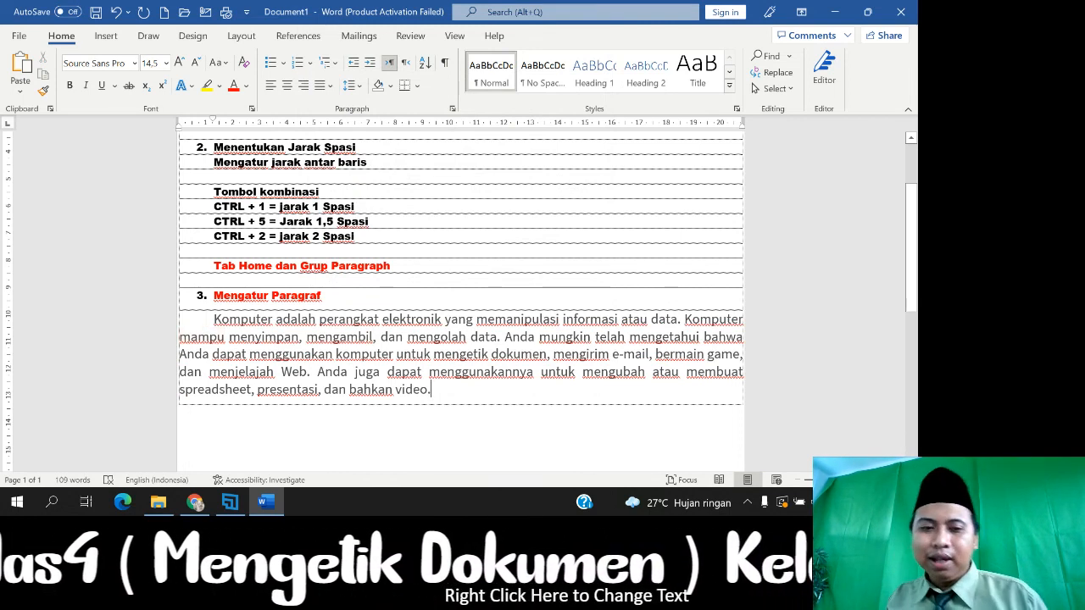
# Set the special indentation of the whole computer paragraph to (none)
pyautogui.click(214, 320)
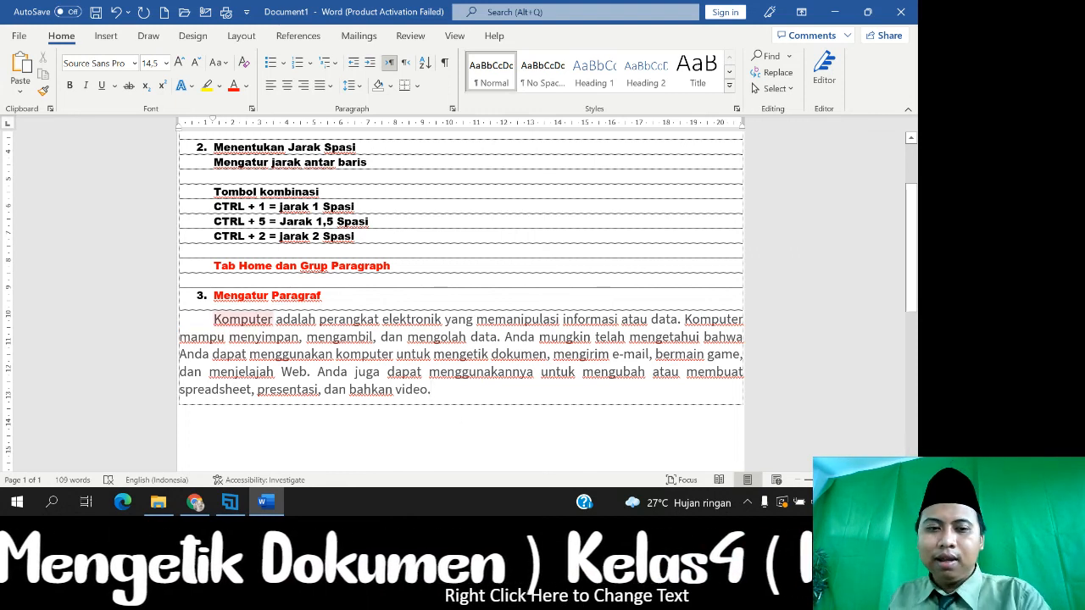
pyautogui.moveTo(432, 390); pyautogui.dragTo(215, 319)
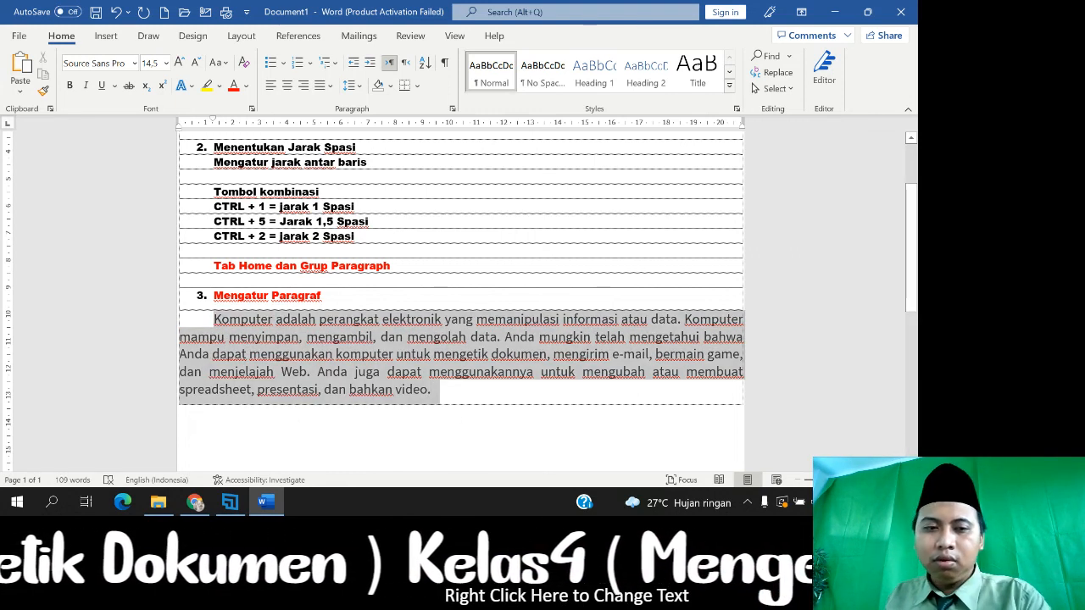
pyautogui.click(452, 109)
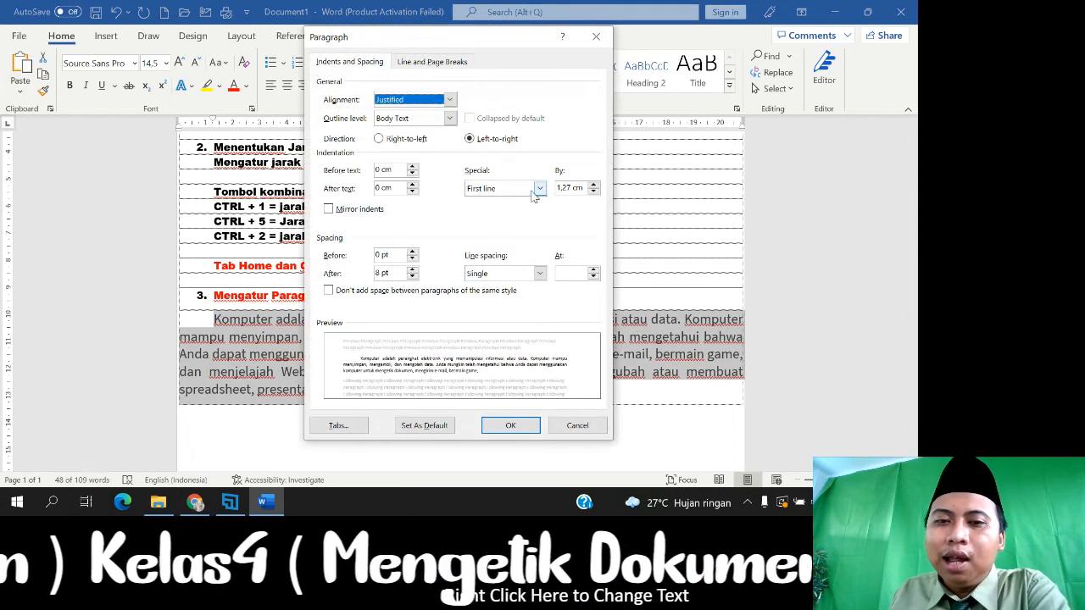
pyautogui.click(540, 189)
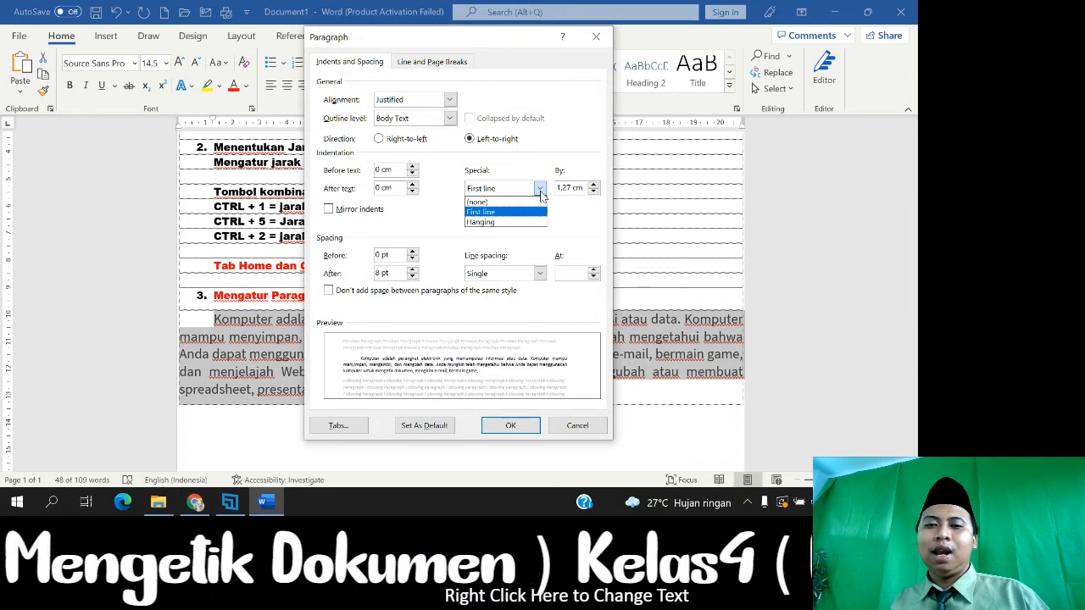
pyautogui.click(512, 201)
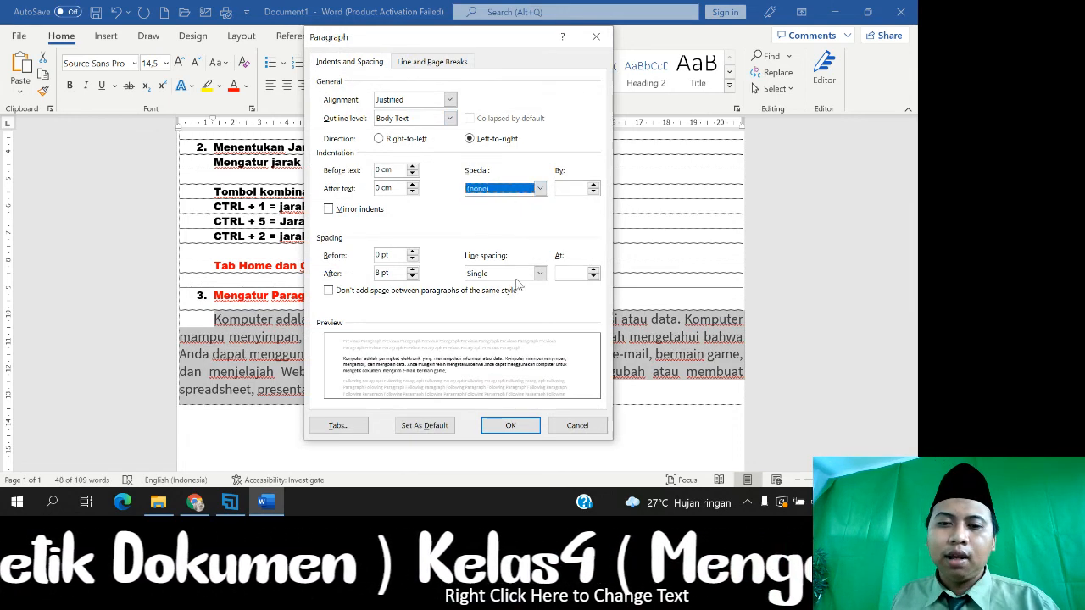
pyautogui.click(510, 425)
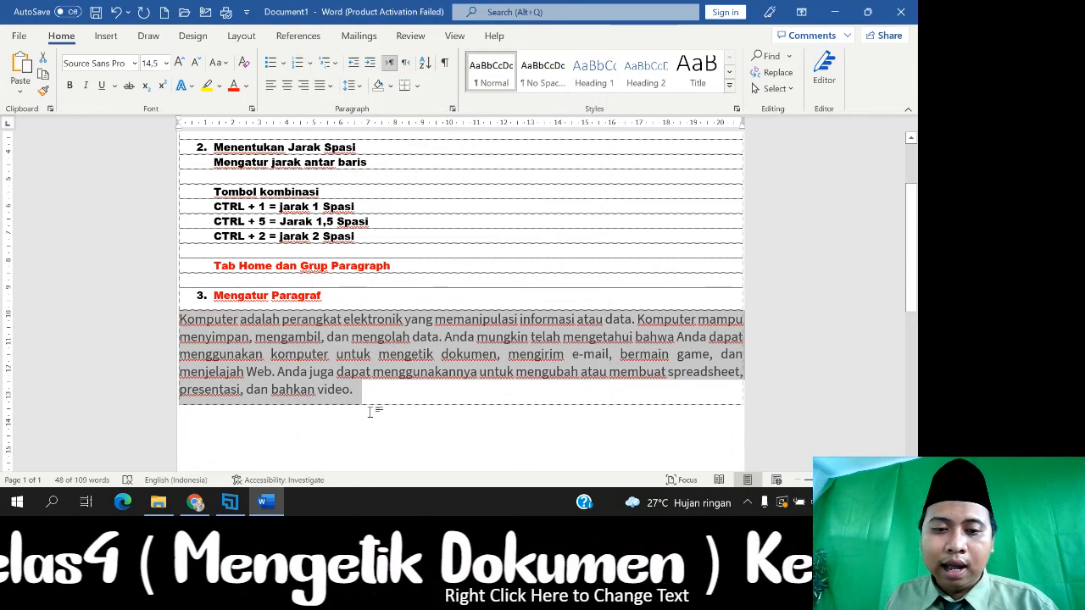
# Apply a hanging indent of 1,27 cm to the selected computer paragraph
pyautogui.click(453, 109)
pyautogui.click(537, 188)
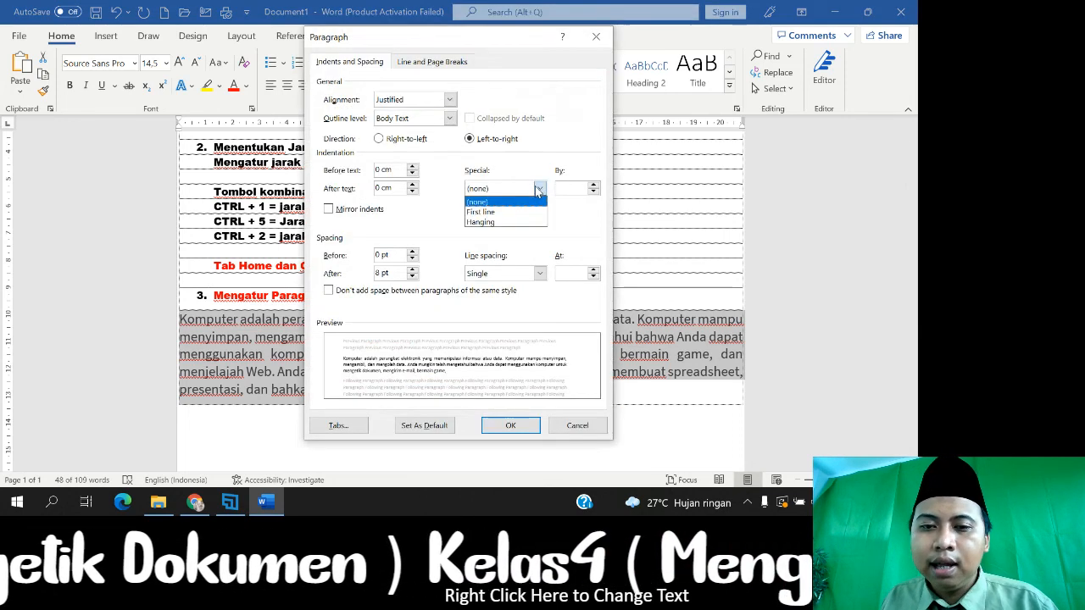
pyautogui.click(481, 223)
pyautogui.click(510, 425)
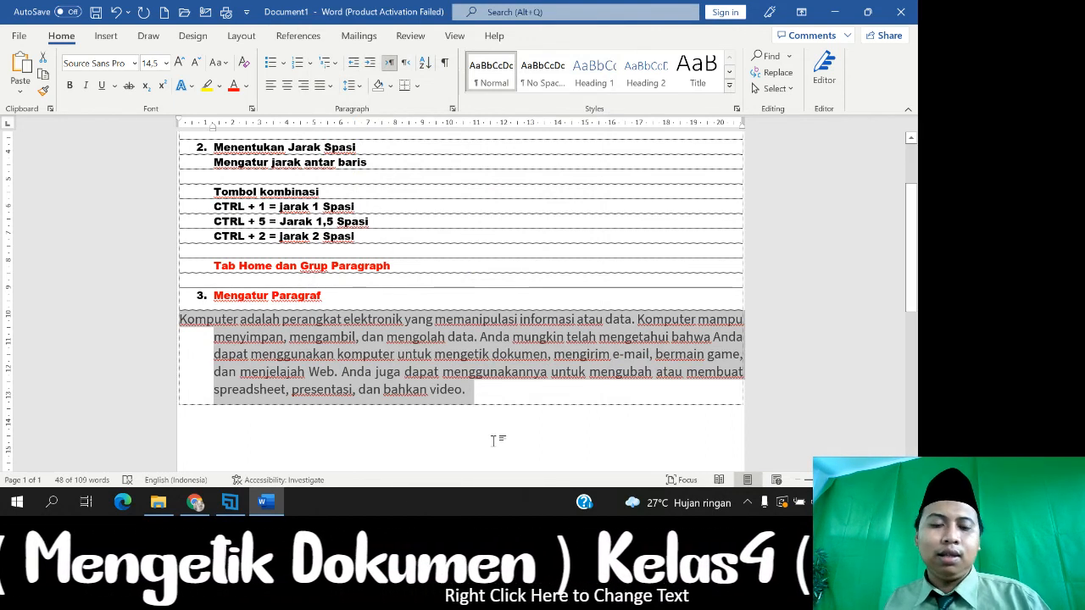
# Select the whole computer paragraph and change its special indentation to First line by 1,27 cm
pyautogui.click(338, 386)
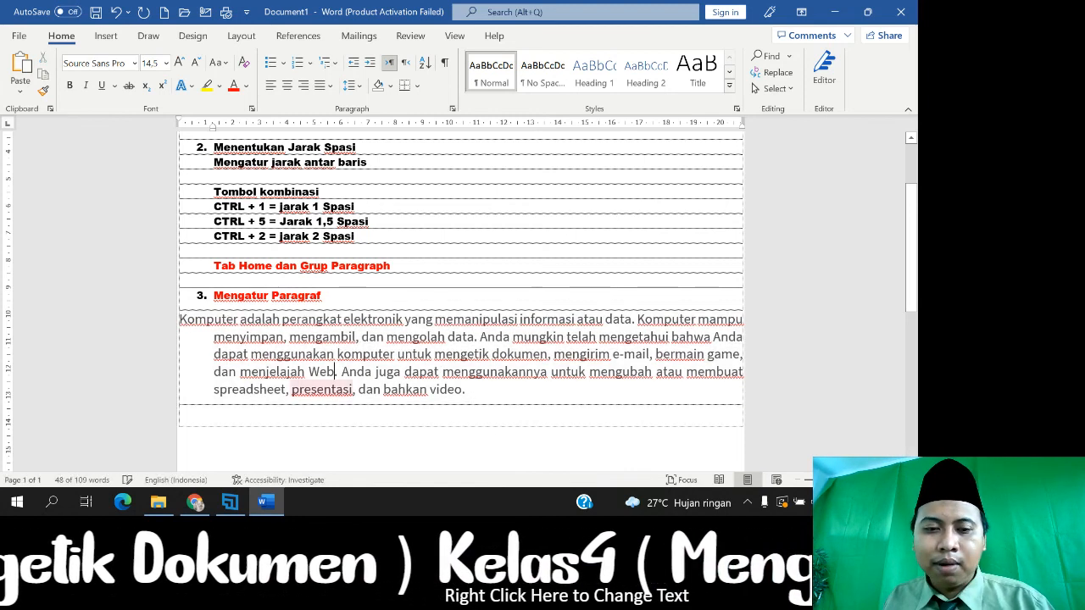
pyautogui.moveTo(467, 391); pyautogui.dragTo(181, 320)
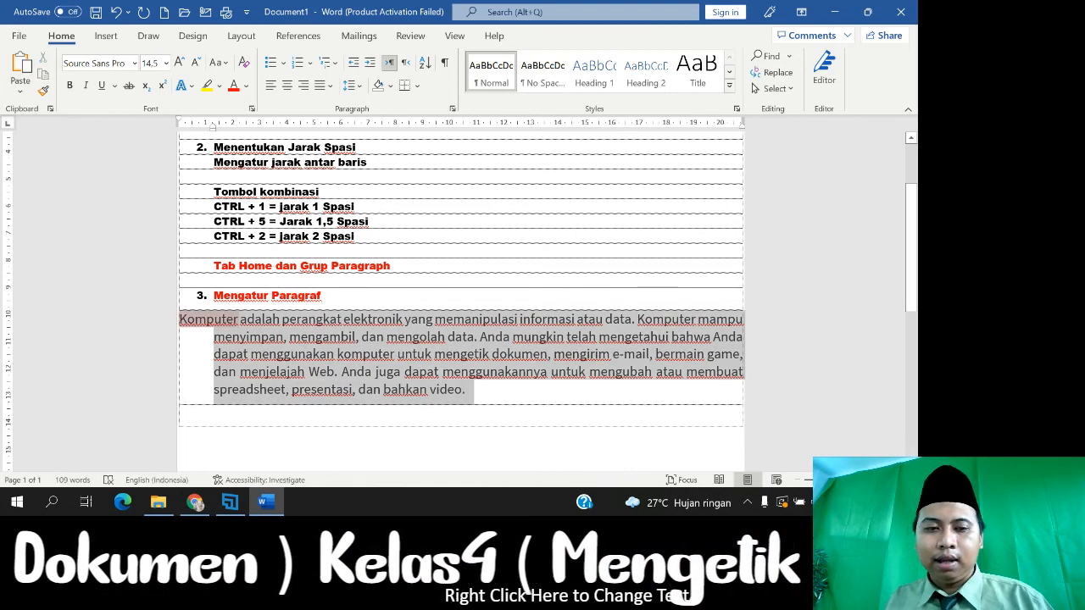
pyautogui.click(453, 109)
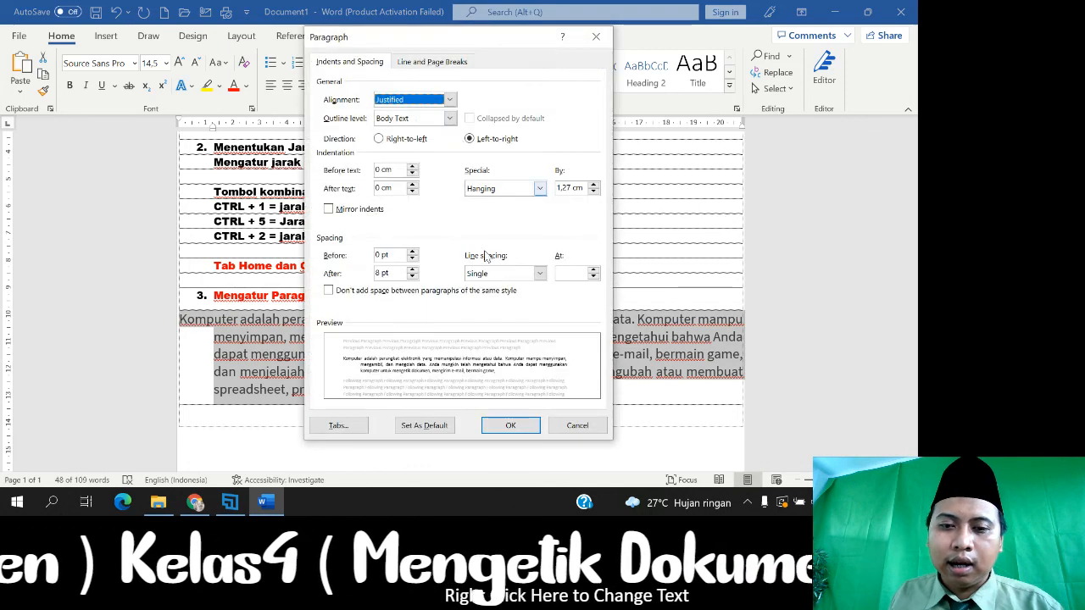
pyautogui.click(540, 188)
pyautogui.click(528, 212)
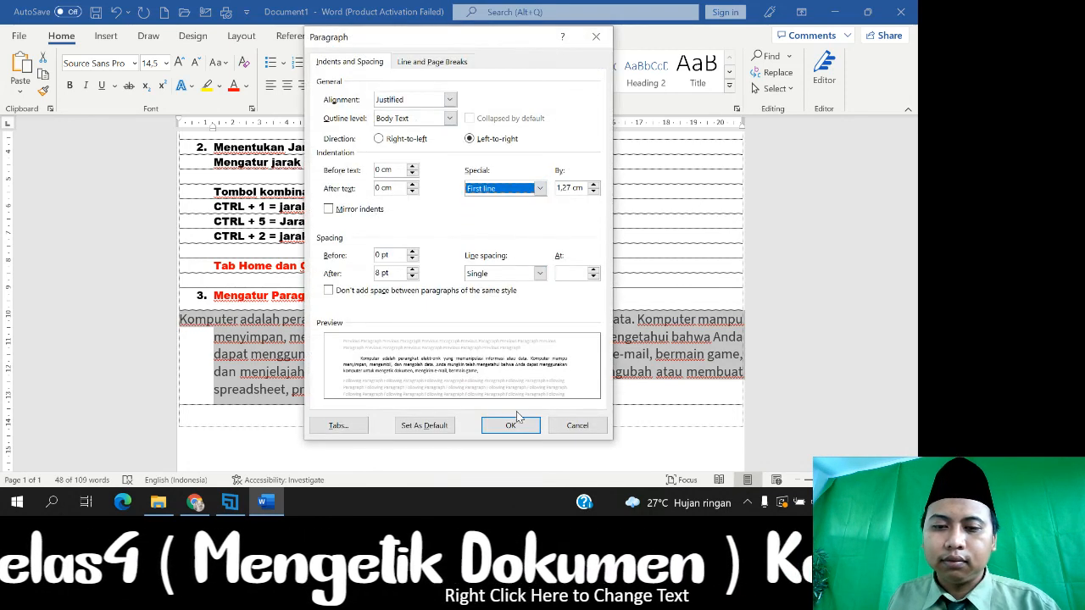
pyautogui.click(509, 425)
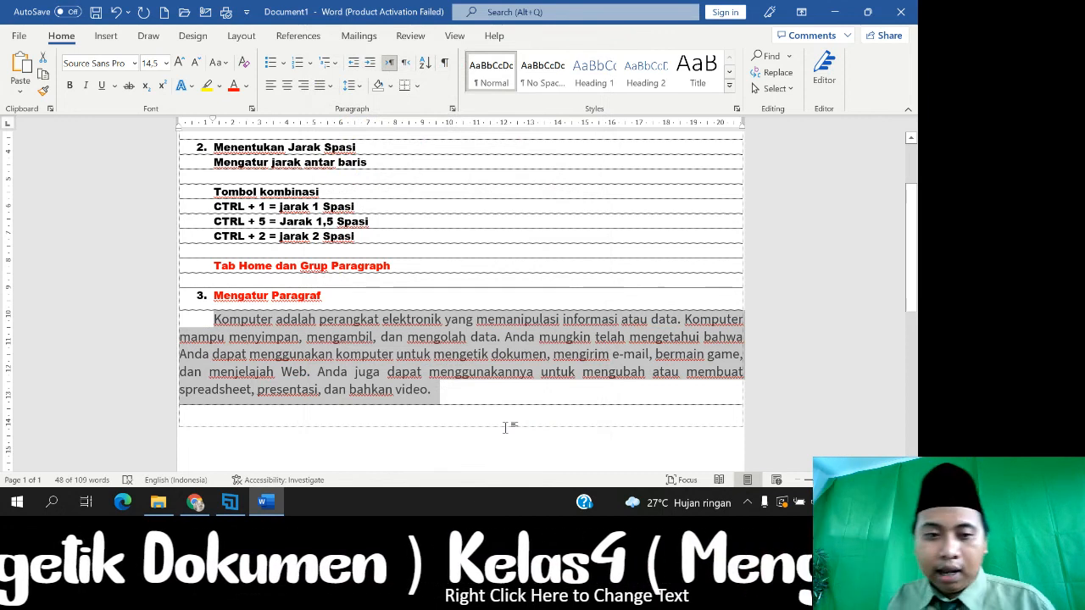
# Insert a blank unnumbered line between heading 3 "Mengatur Paragraf" and the computer paragraph
pyautogui.click(322, 296)
pyautogui.press('Return')
pyautogui.press('Return')
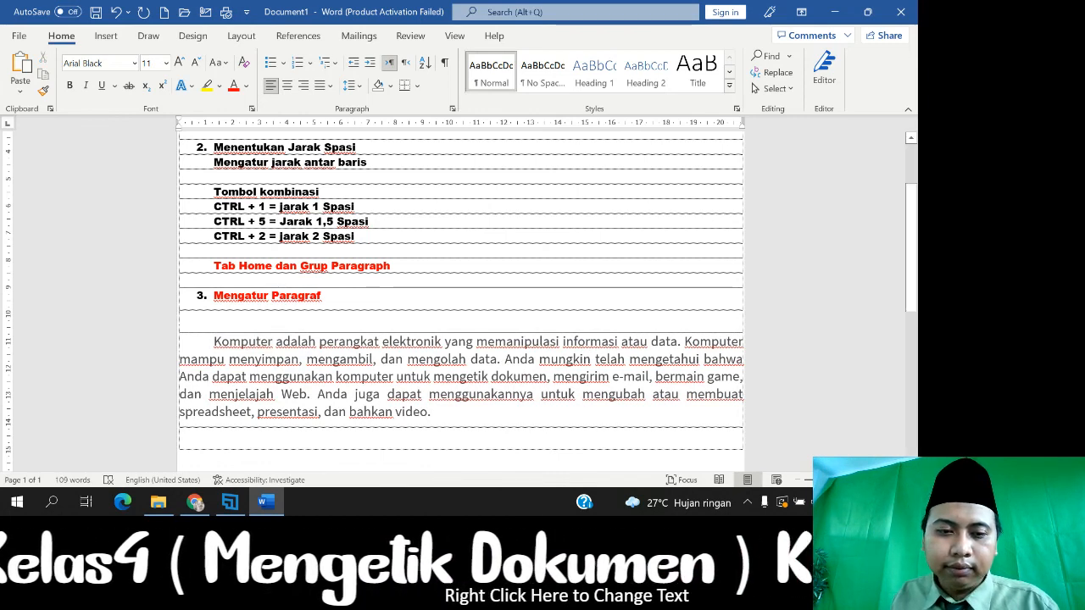
# Set the font color of the heading text "Mengatur Paragraf" to Automatic
pyautogui.tripleClick(267, 296)
pyautogui.click(246, 86)
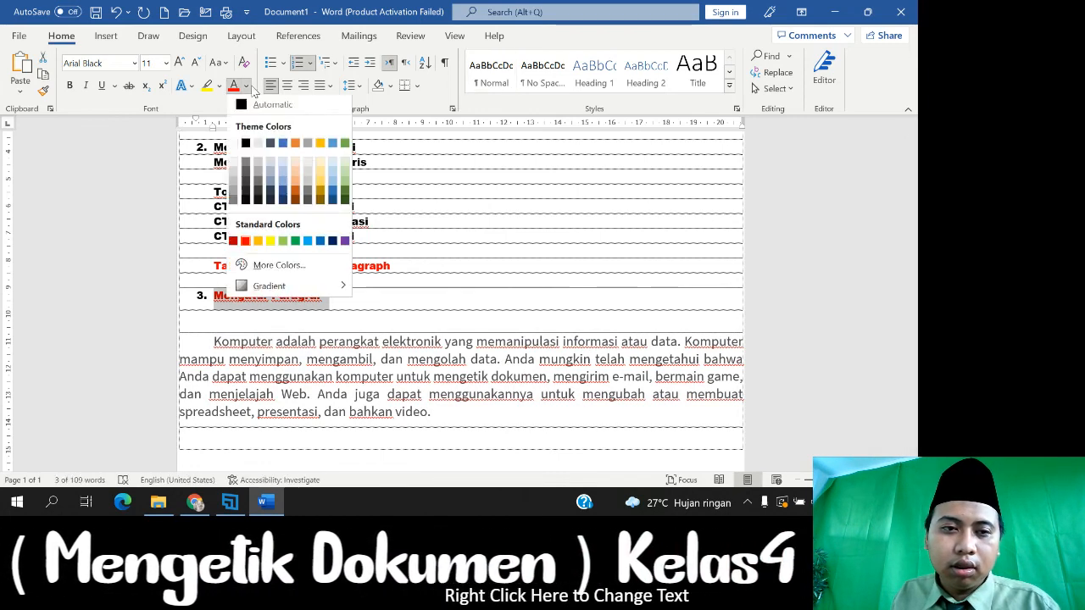
pyautogui.click(263, 105)
# Begin the blank line below heading 3 "Mengatur Paragraf" with the text "Caranya : Pilih"
pyautogui.click(239, 321)
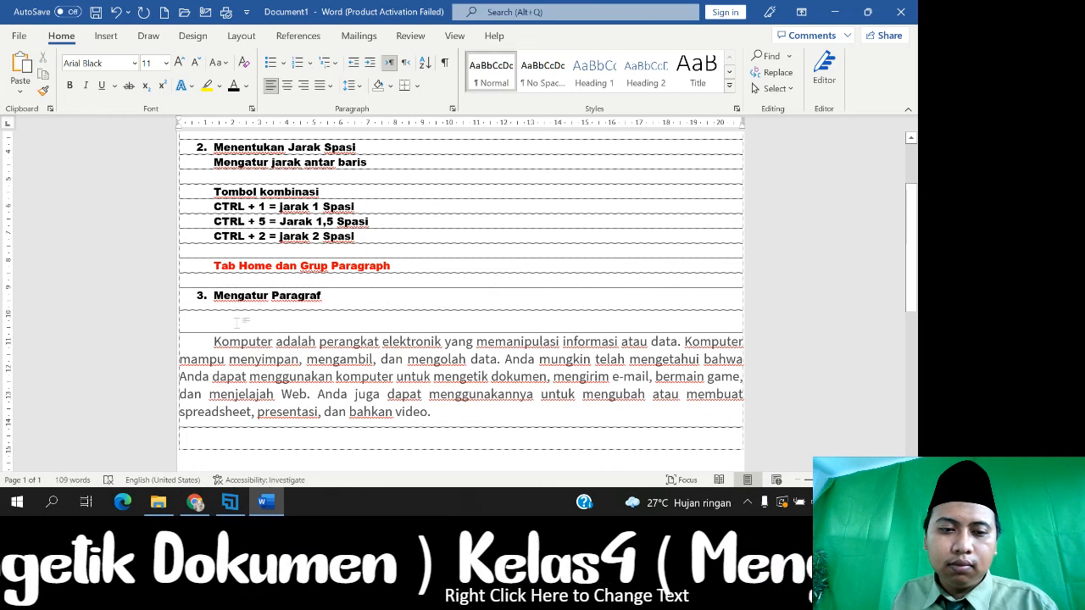
pyautogui.write('cARA')
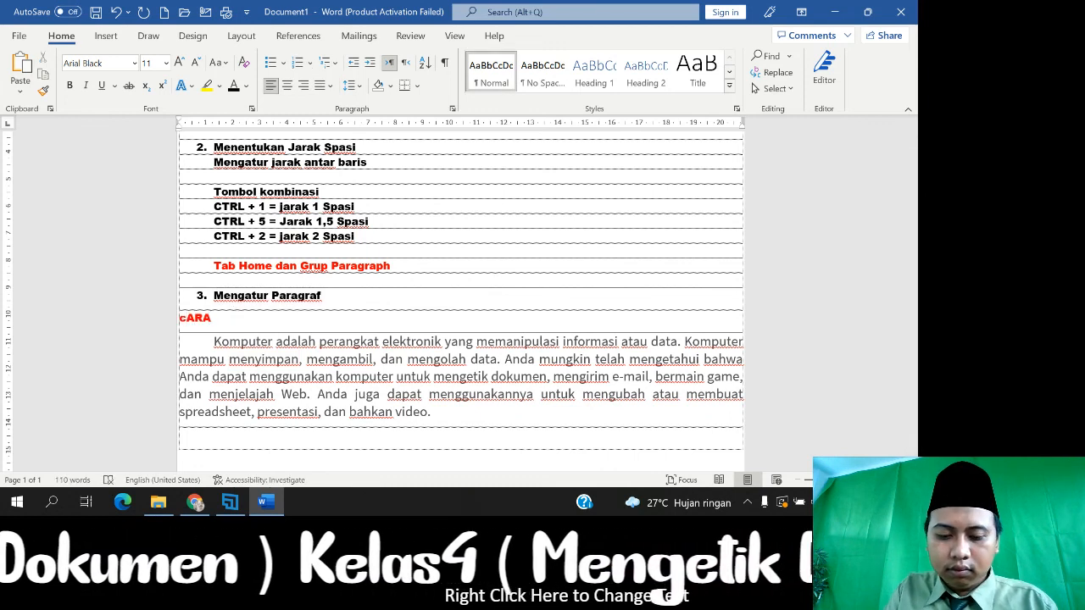
pyautogui.press('BackSpace')
pyautogui.press('BackSpace')
pyautogui.press('BackSpace')
pyautogui.press('BackSpace')
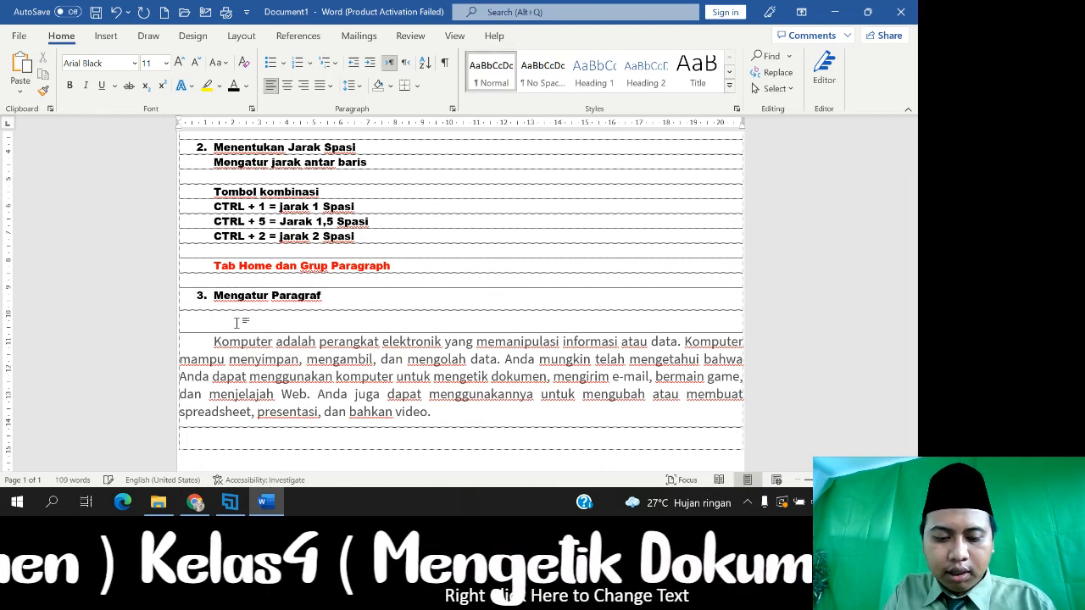
pyautogui.write('Caranya ')
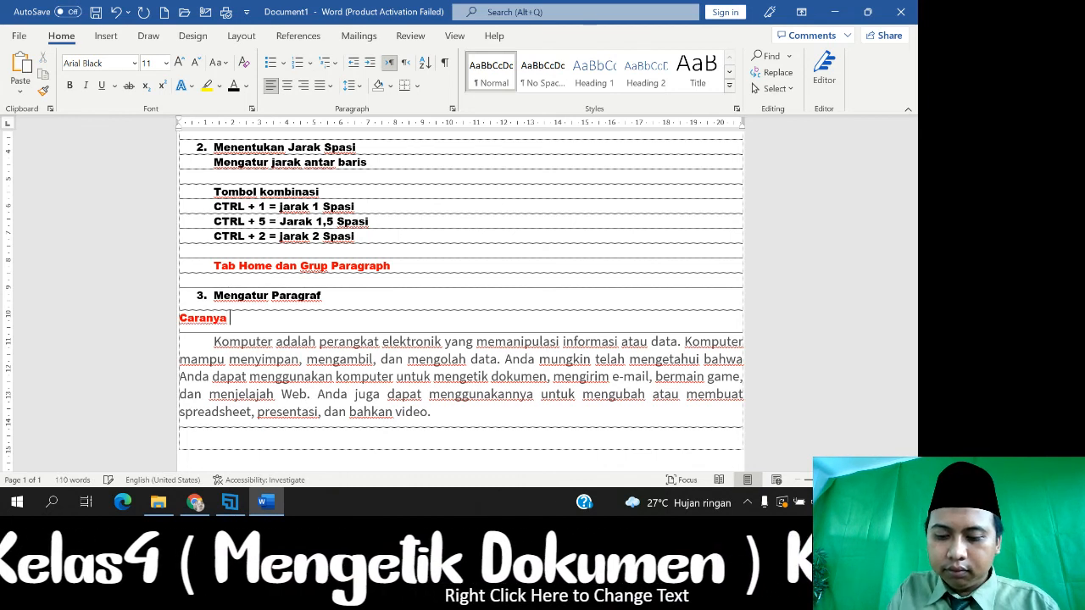
pyautogui.write(': P')
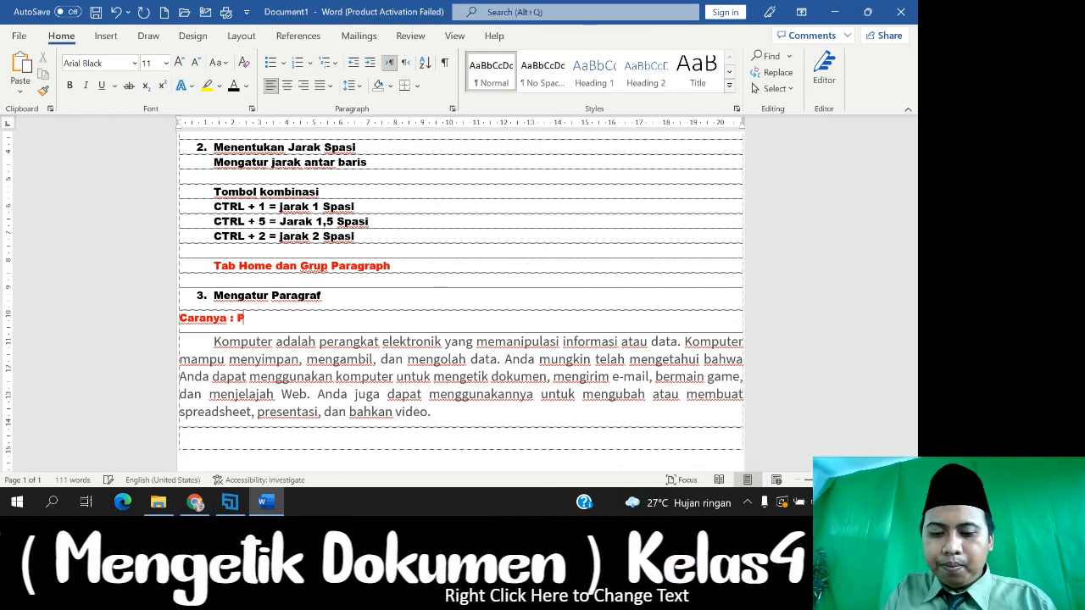
pyautogui.write('ilih ')
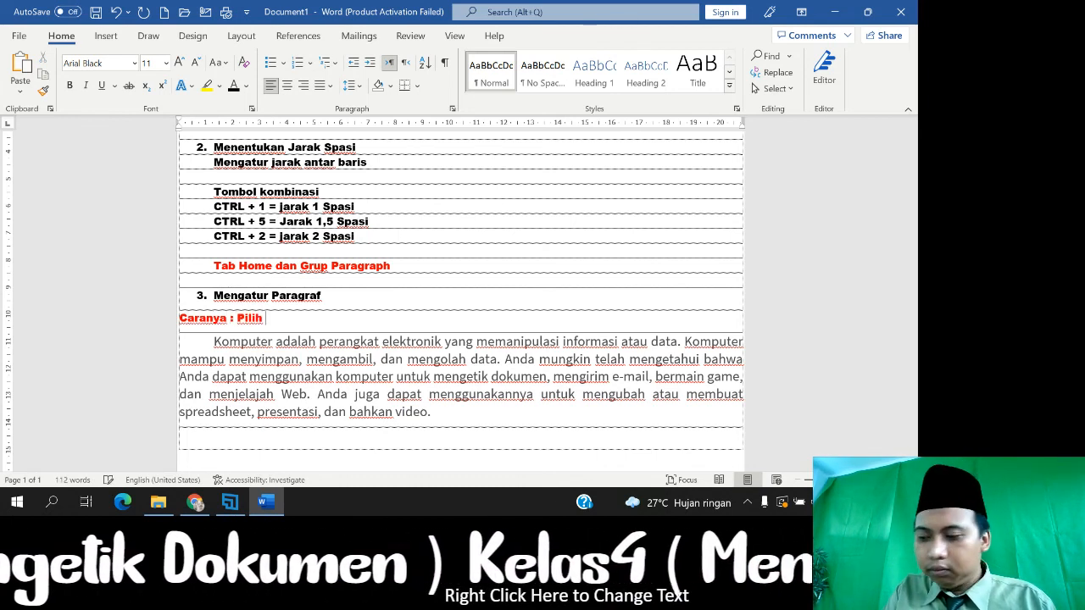
# Continue the "Caranya" line with "Tanda panah di sebelah paragraph" followed by a right arrow
pyautogui.write('Tand')
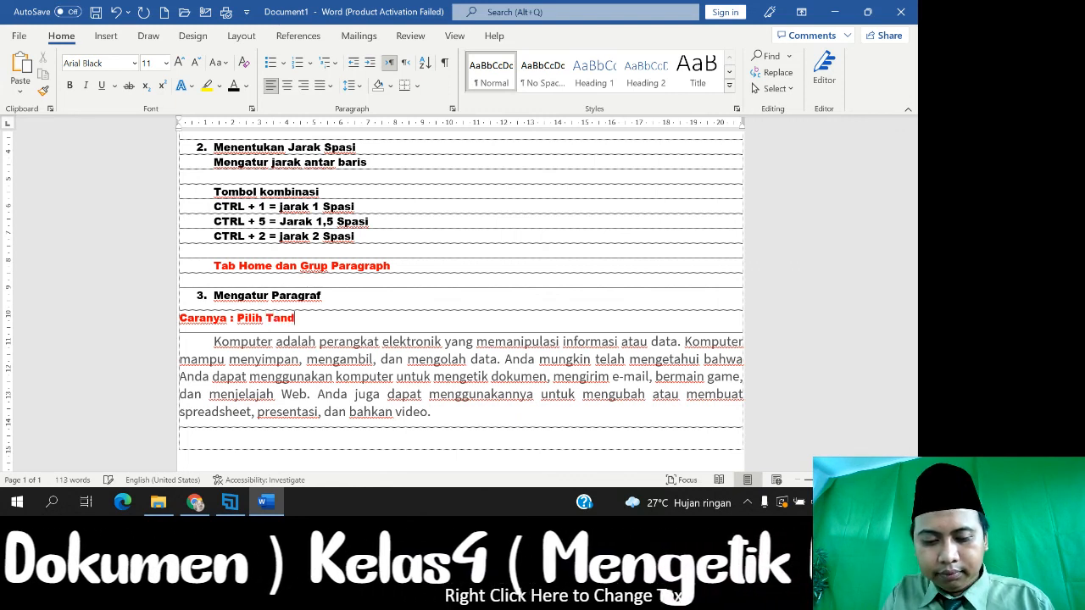
pyautogui.write('a panah di ')
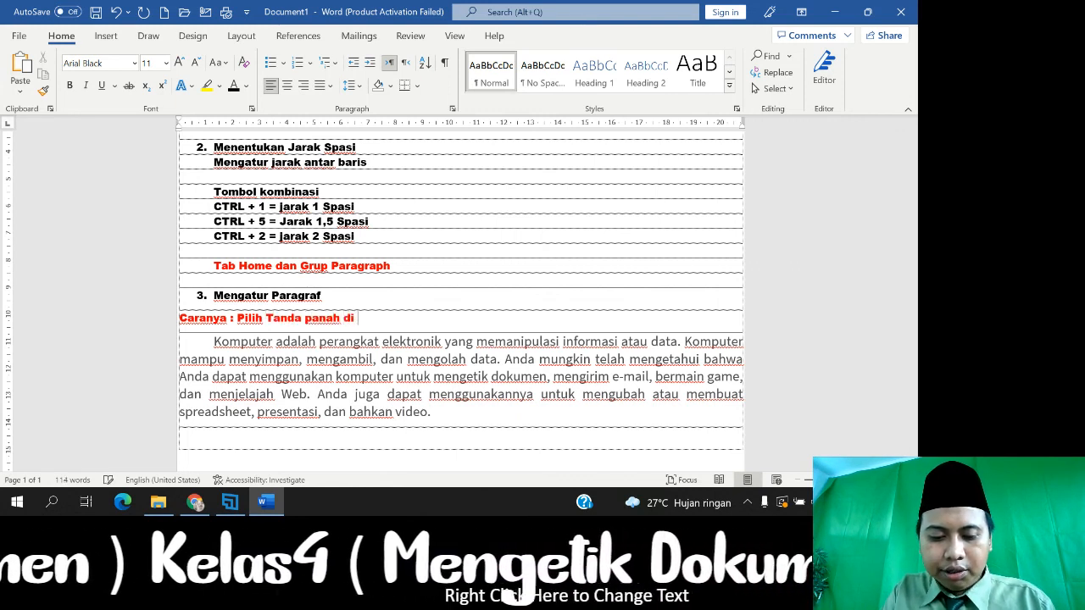
pyautogui.write('sebelah ')
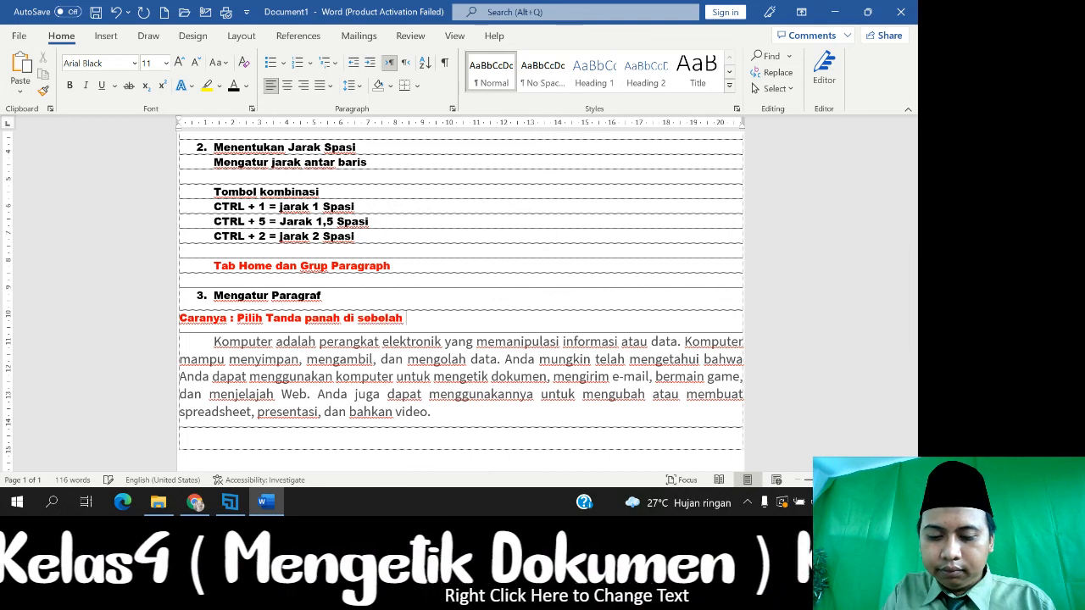
pyautogui.write('pragrap')
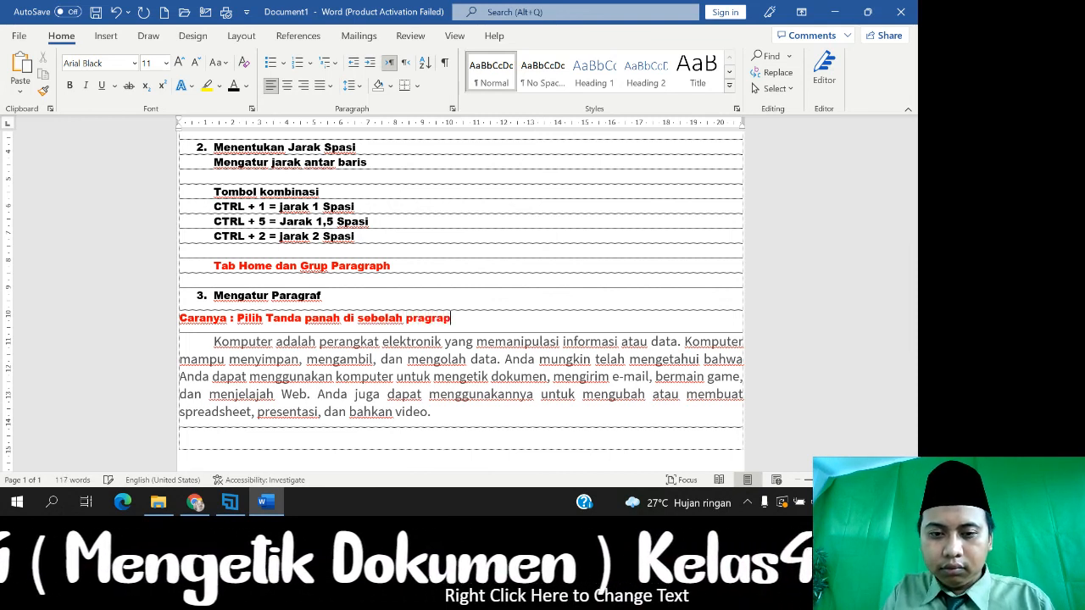
pyautogui.write('j')
pyautogui.write('h')
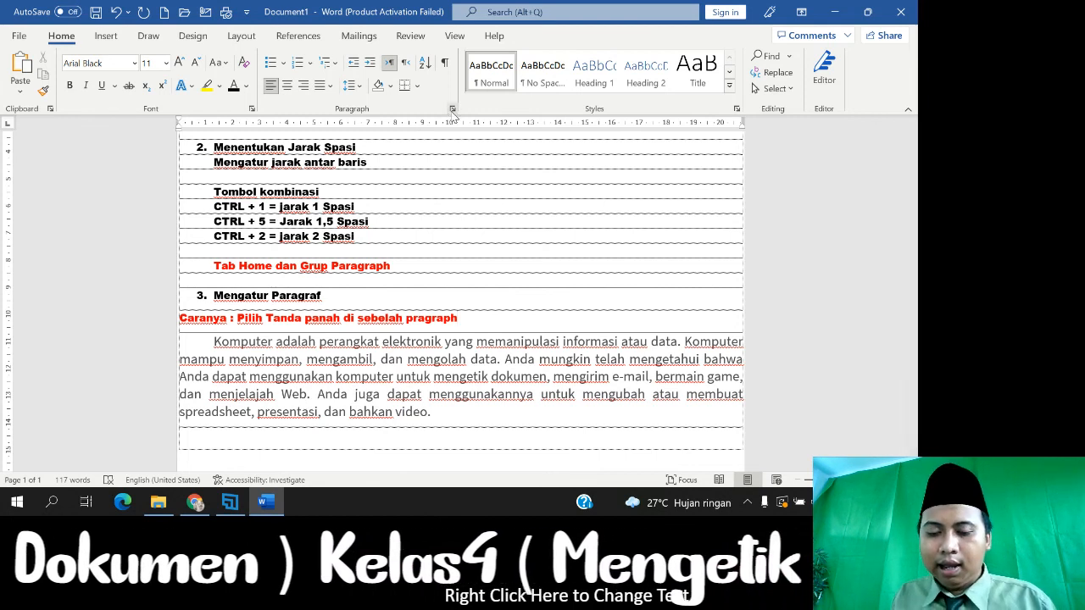
pyautogui.write('-')
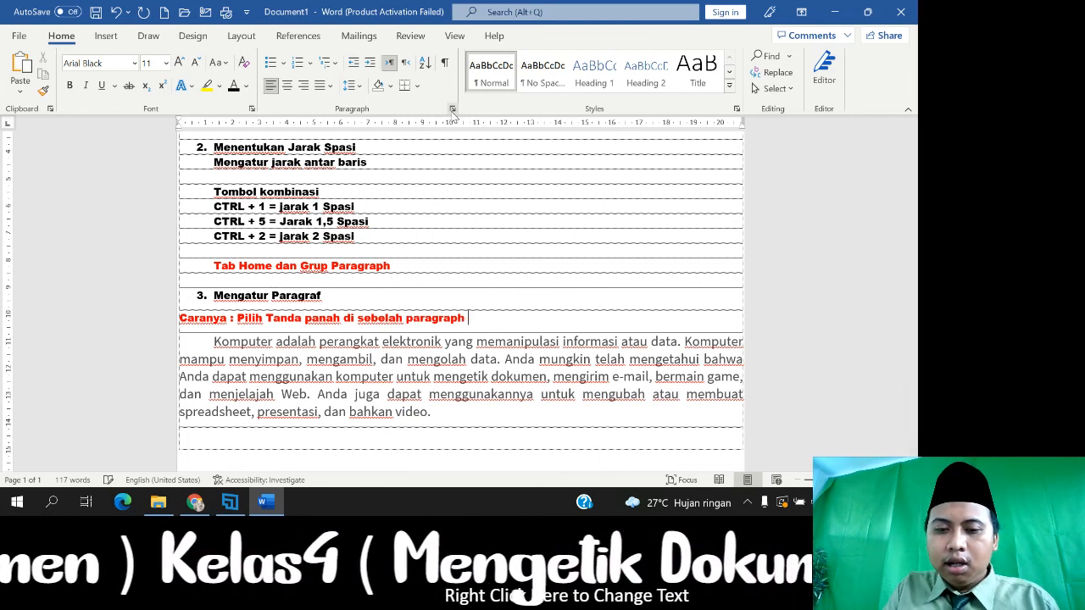
pyautogui.write('->')
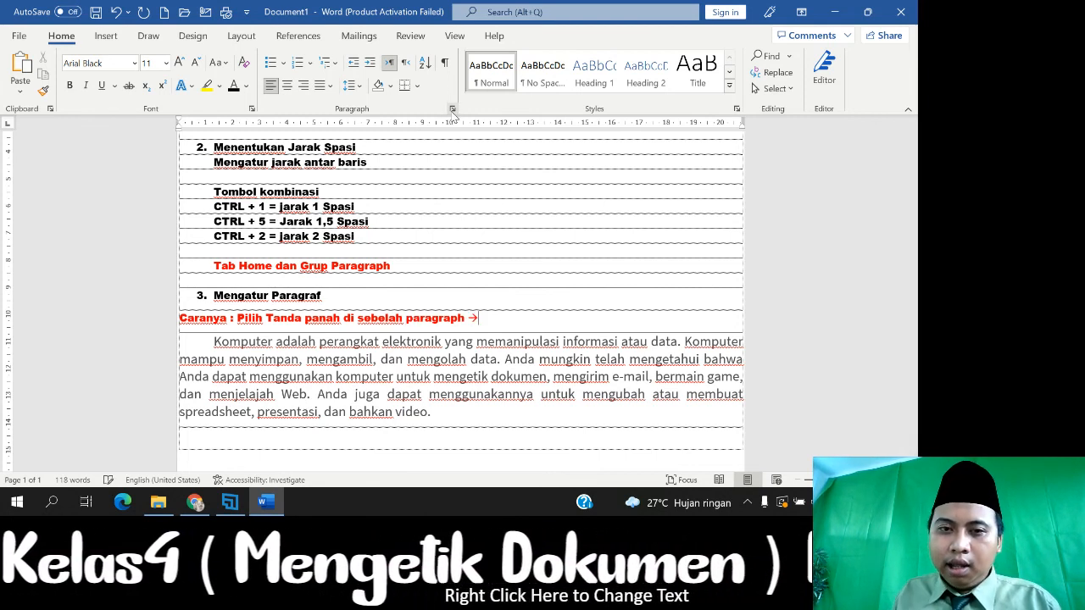
# Check the option names in the Paragraph settings without changing them, and add "Special" and a right arrow to the "Caranya" line
pyautogui.click(450, 110)
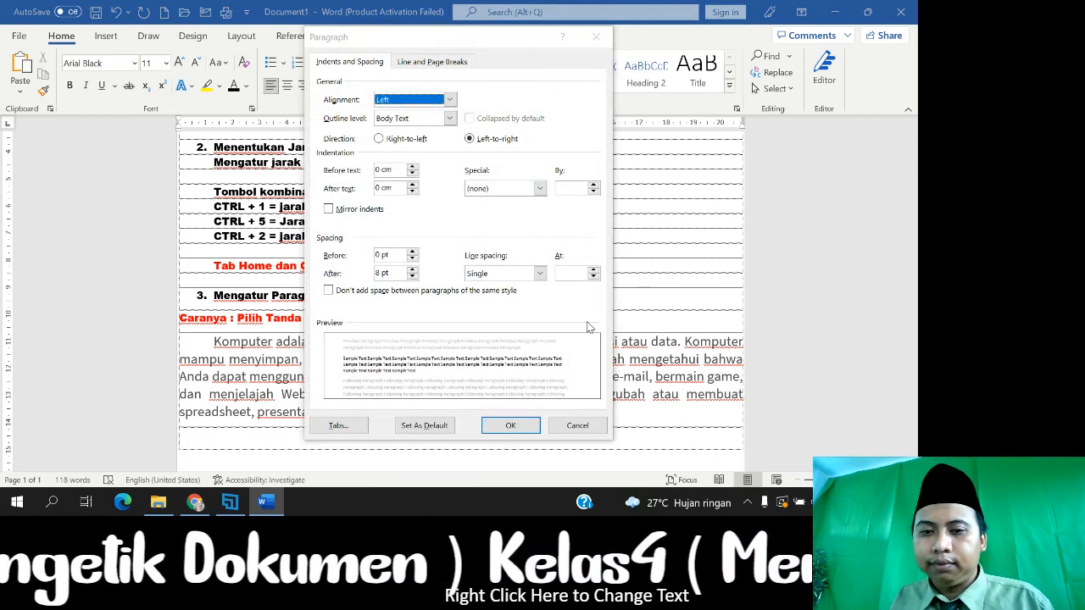
pyautogui.click(577, 426)
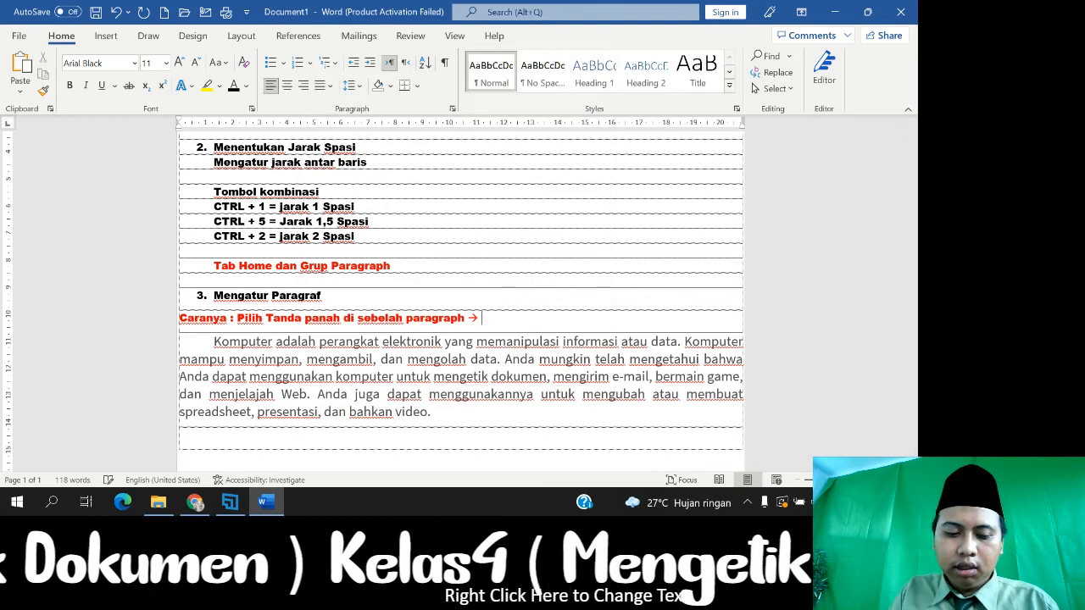
pyautogui.write('Spesial')
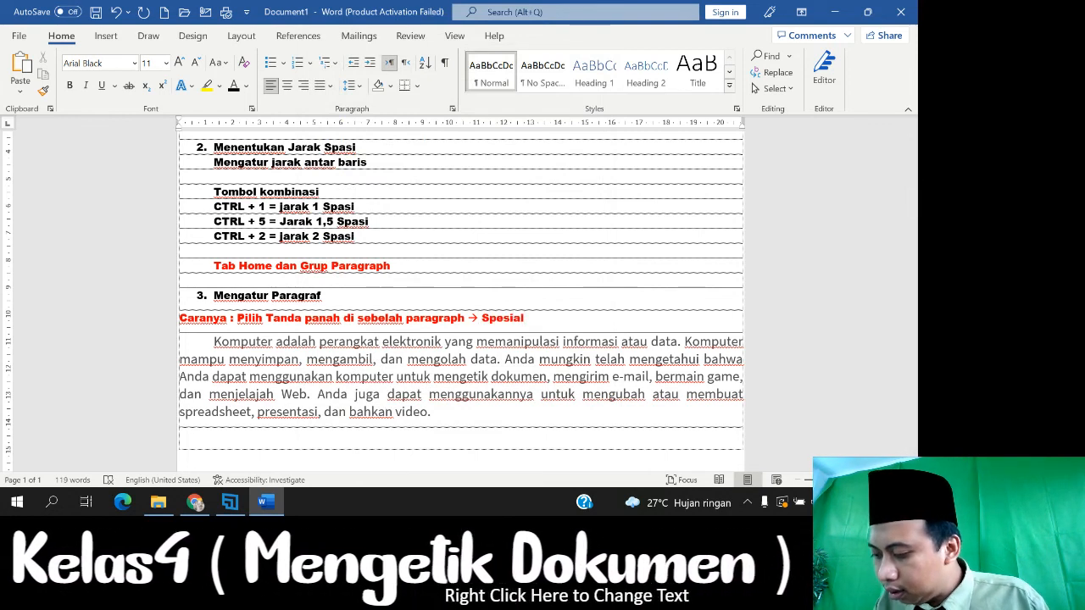
pyautogui.press('BackSpace')
pyautogui.press('BackSpace')
pyautogui.press('BackSpace')
pyautogui.press('BackSpace')
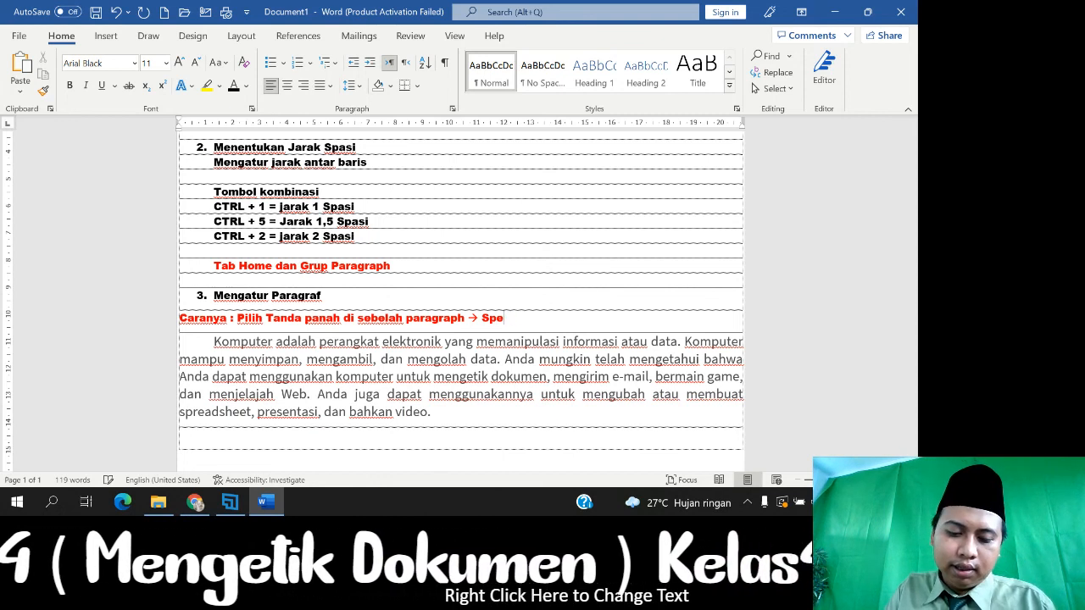
pyautogui.write('cial')
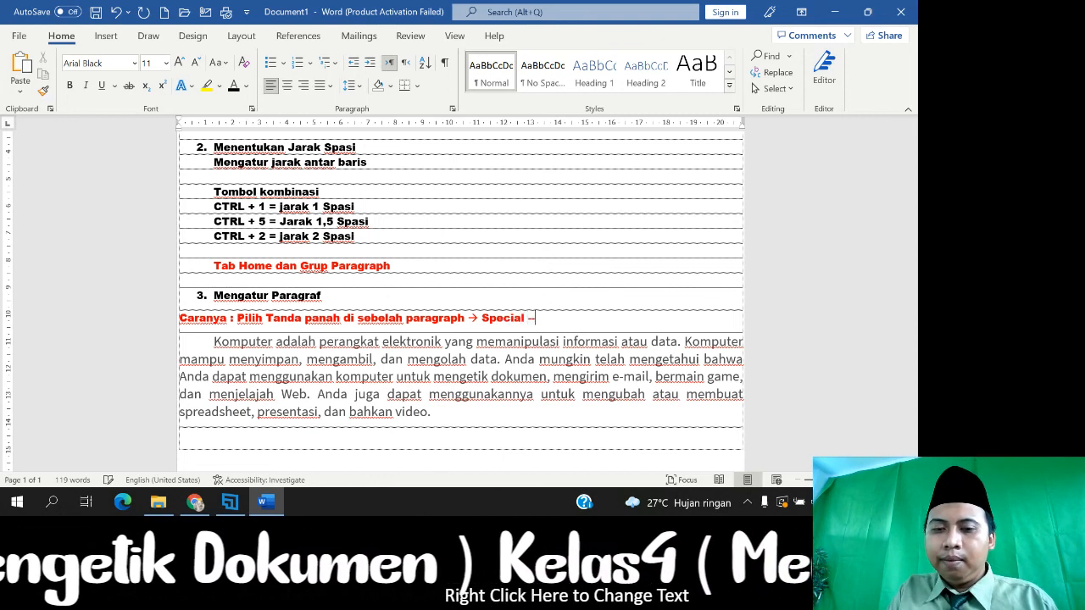
pyautogui.write(' -->')
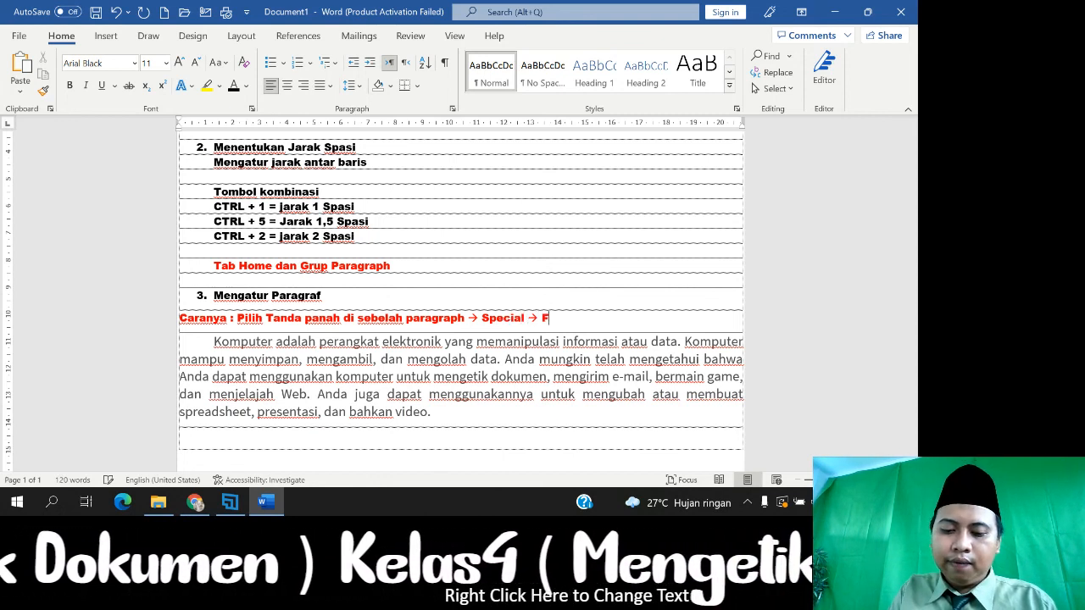
# Finish the "Caranya" line with "First Line", a right arrow and "Oke"
pyautogui.write(' Fira')
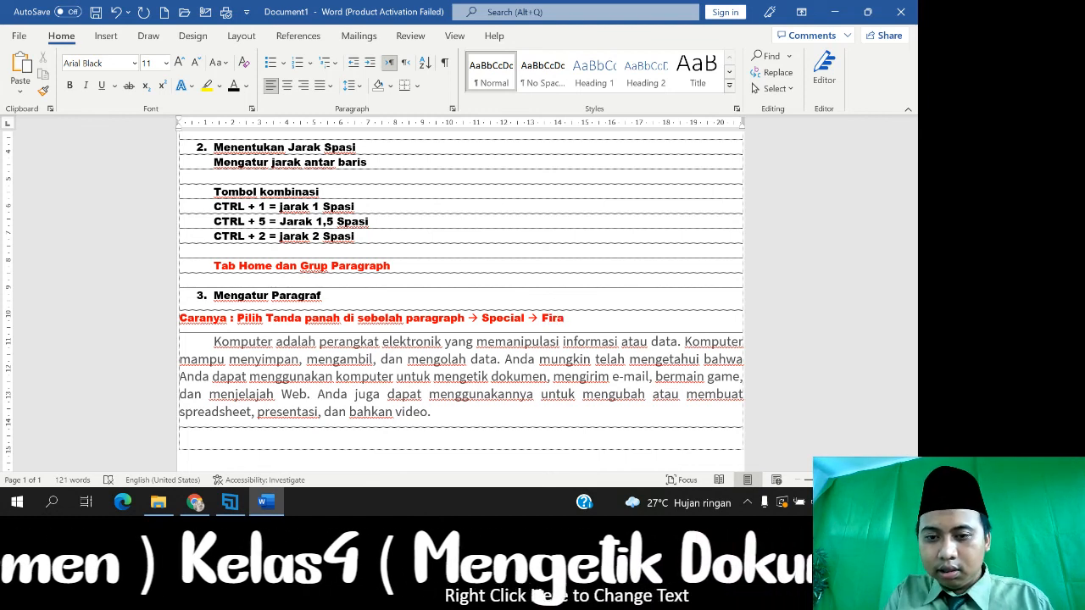
pyautogui.press('BackSpace')
pyautogui.write('st')
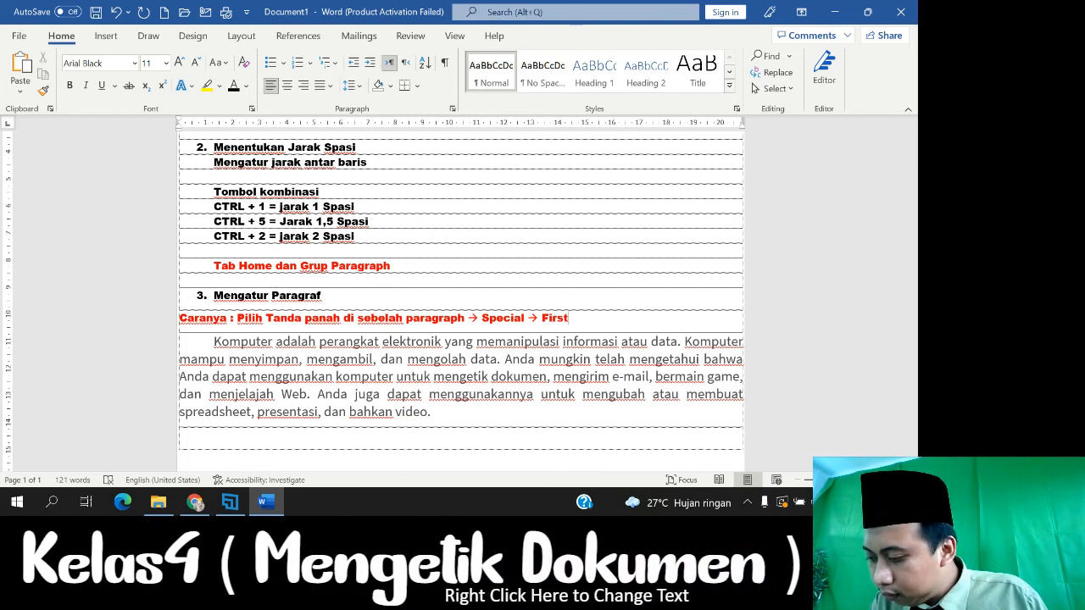
pyautogui.write(' Line ')
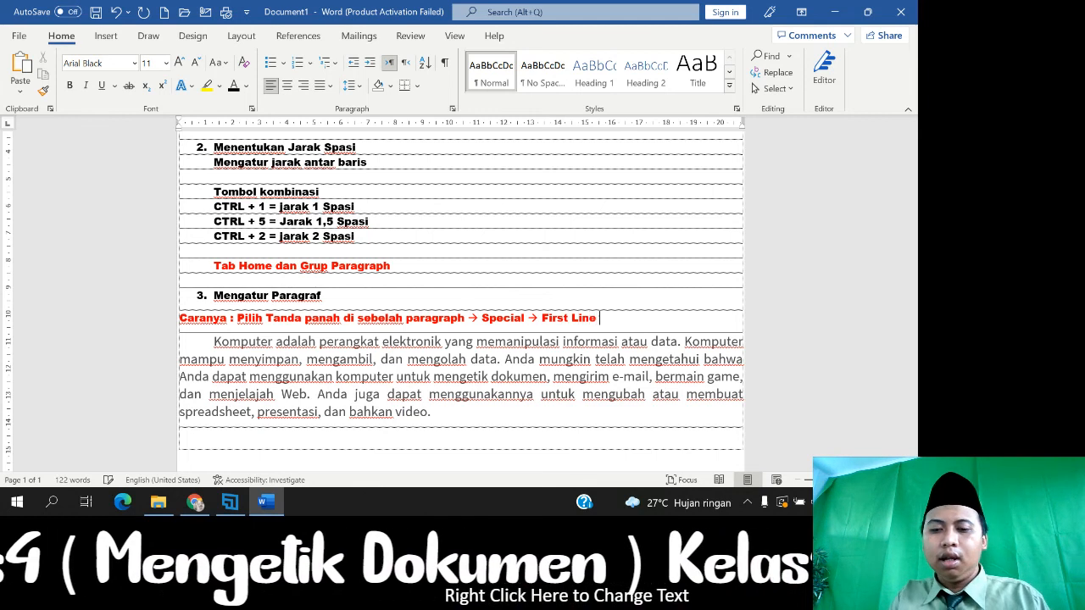
pyautogui.write('--> Oke')
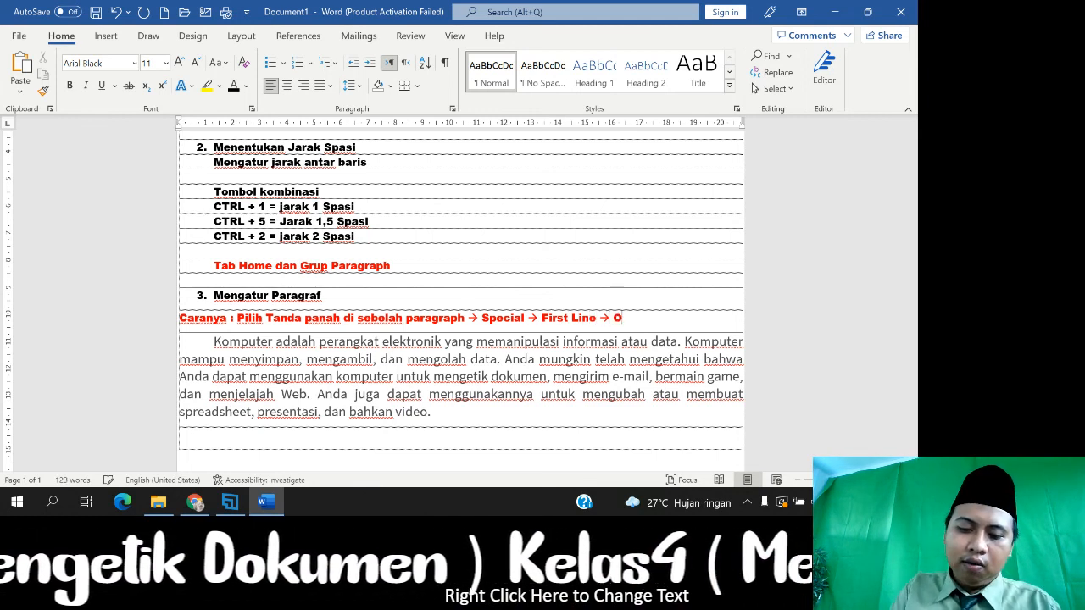
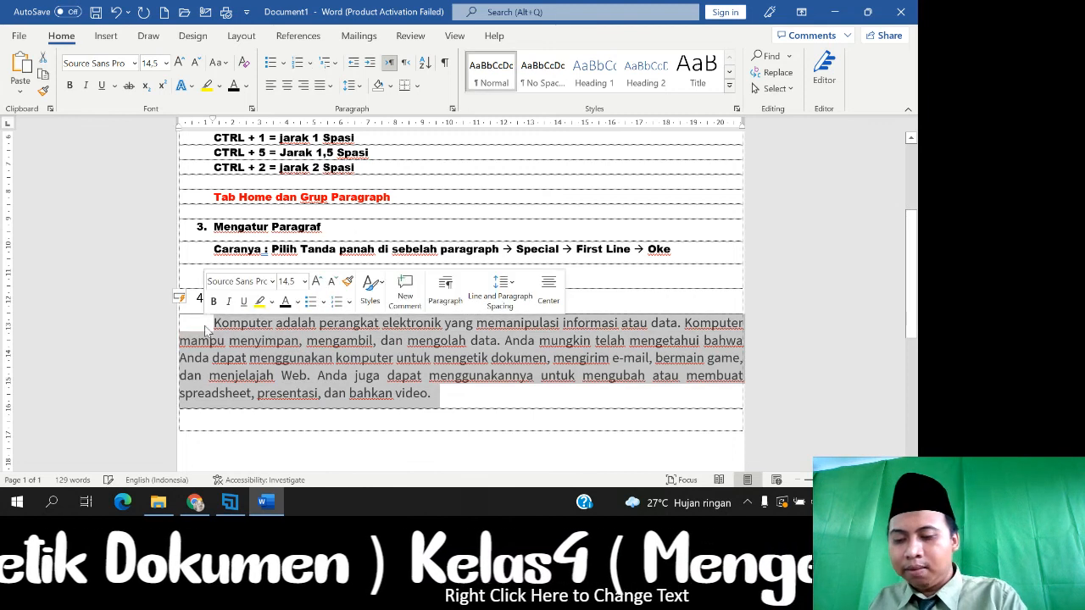
# Delete the selected computer paragraph and write "Tekan Capslock" on the line below heading 4 "Menulis Dengan huruf kapital"
pyautogui.press('Delete')
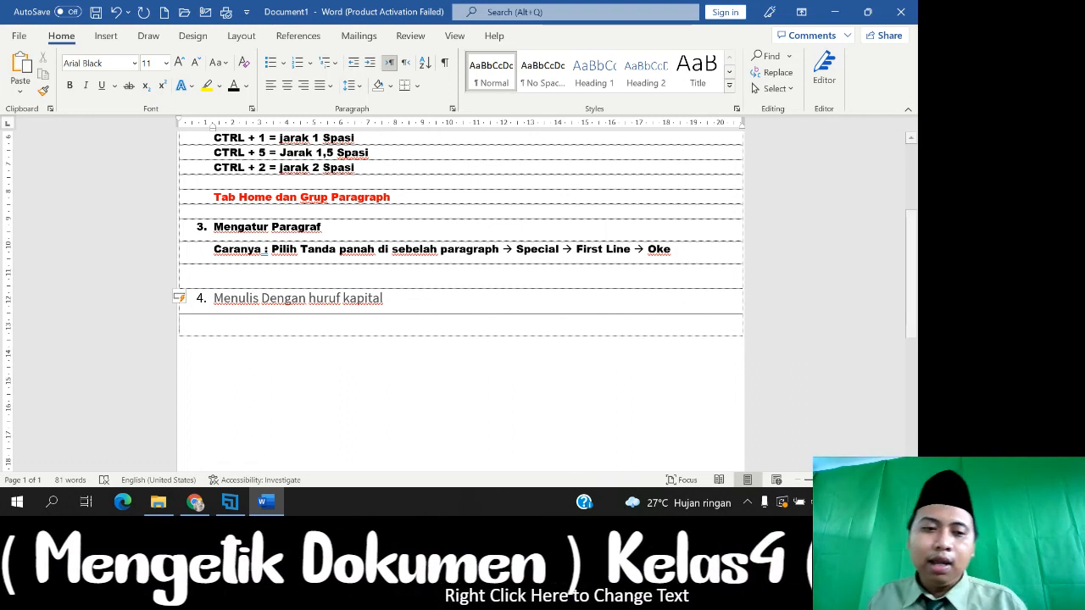
pyautogui.doubleClick(226, 324)
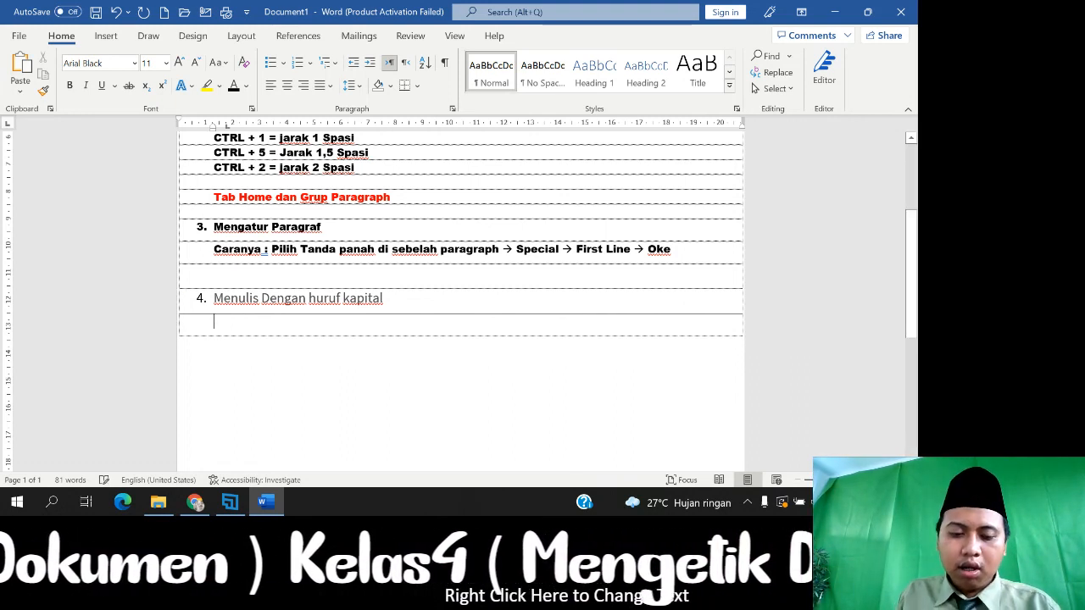
pyautogui.write('Tekan ')
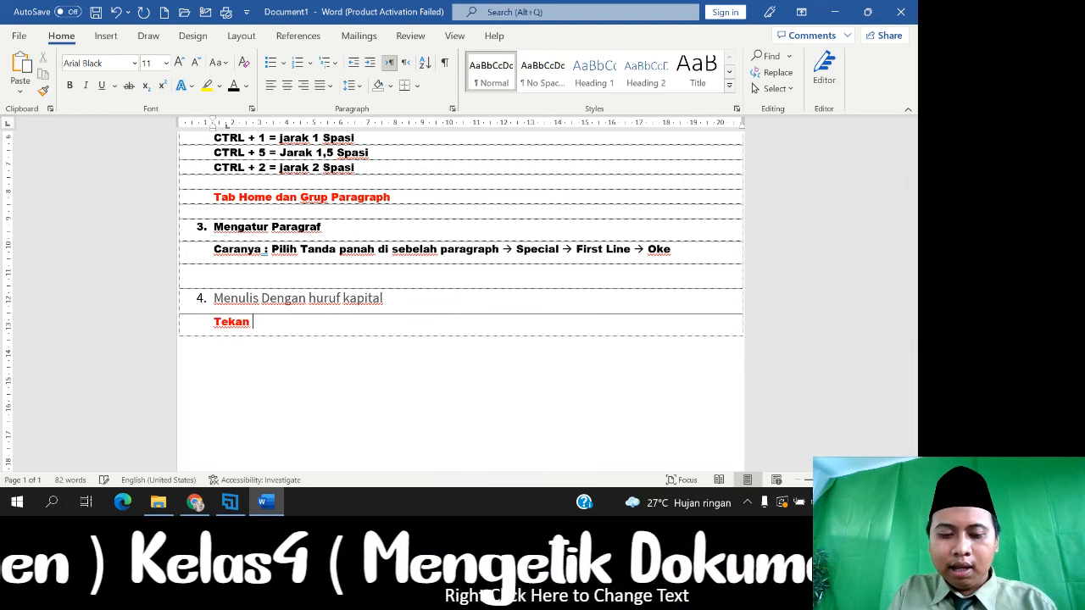
pyautogui.write('Caps')
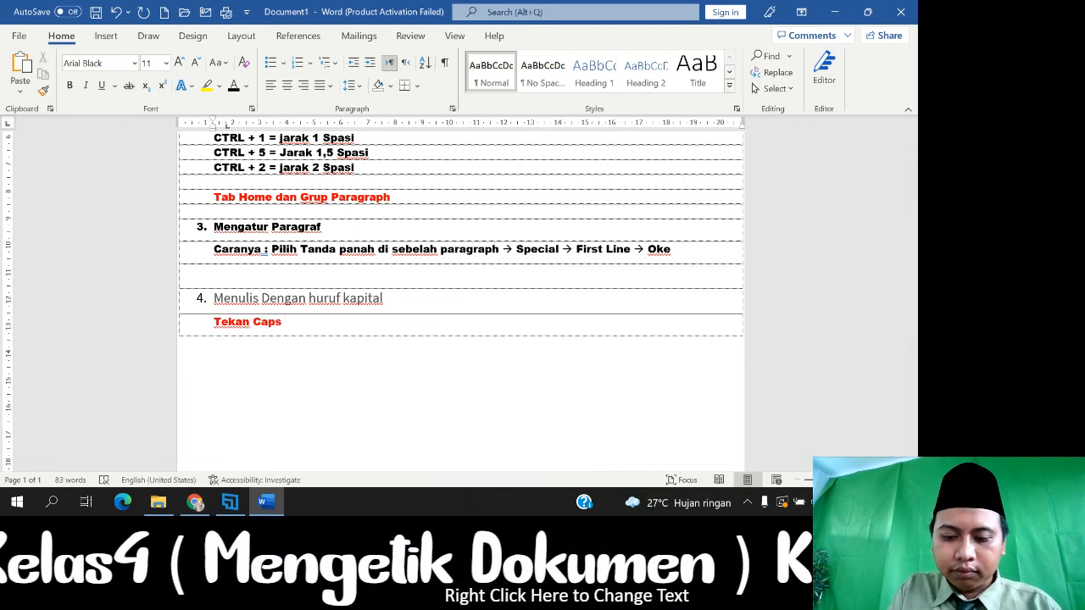
pyautogui.write('lock ')
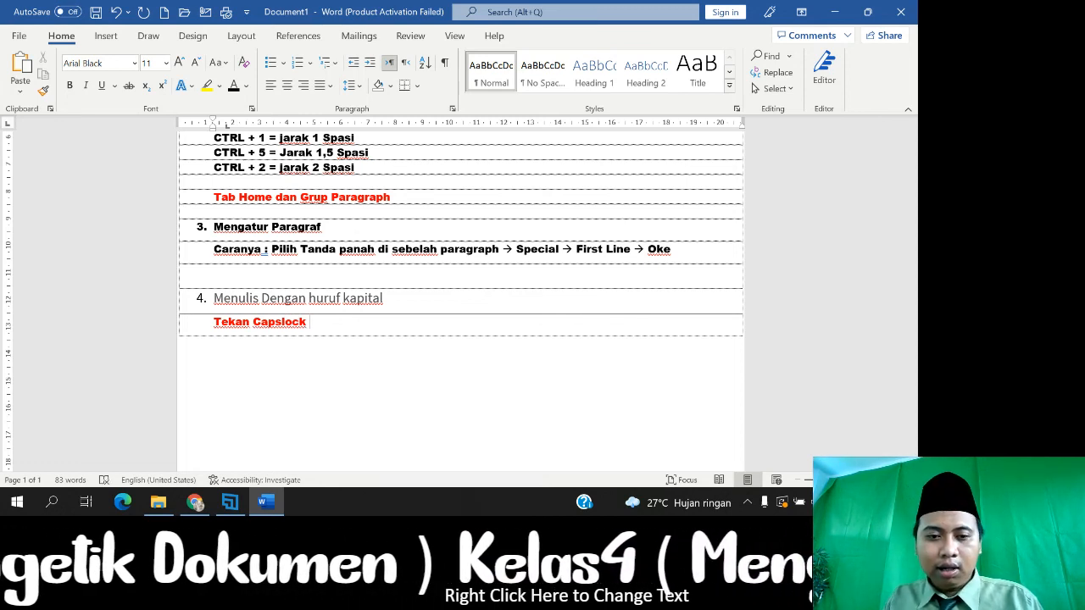
pyautogui.write('UKURAN')
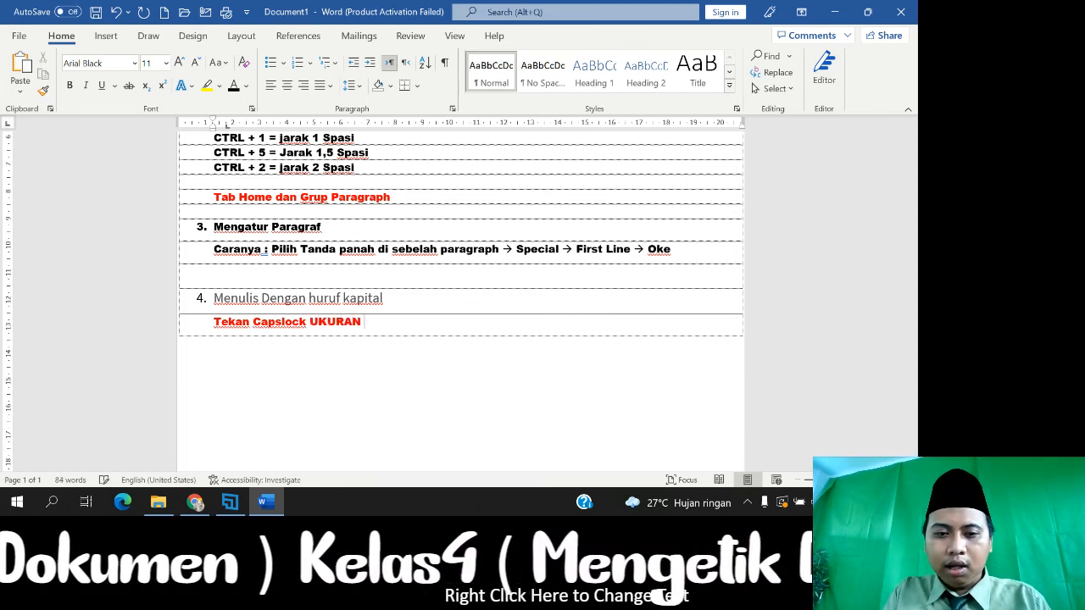
pyautogui.press('BackSpace')
pyautogui.press('BackSpace')
pyautogui.press('BackSpace')
pyautogui.press('BackSpace')
pyautogui.press('BackSpace')
pyautogui.press('BackSpace')
pyautogui.press('BackSpace')
# Change the last letter of "Capslock" to a capital K and complete the line with "HURU MENJADI KAPITAL"
pyautogui.press('BackSpace')
pyautogui.write('K ')
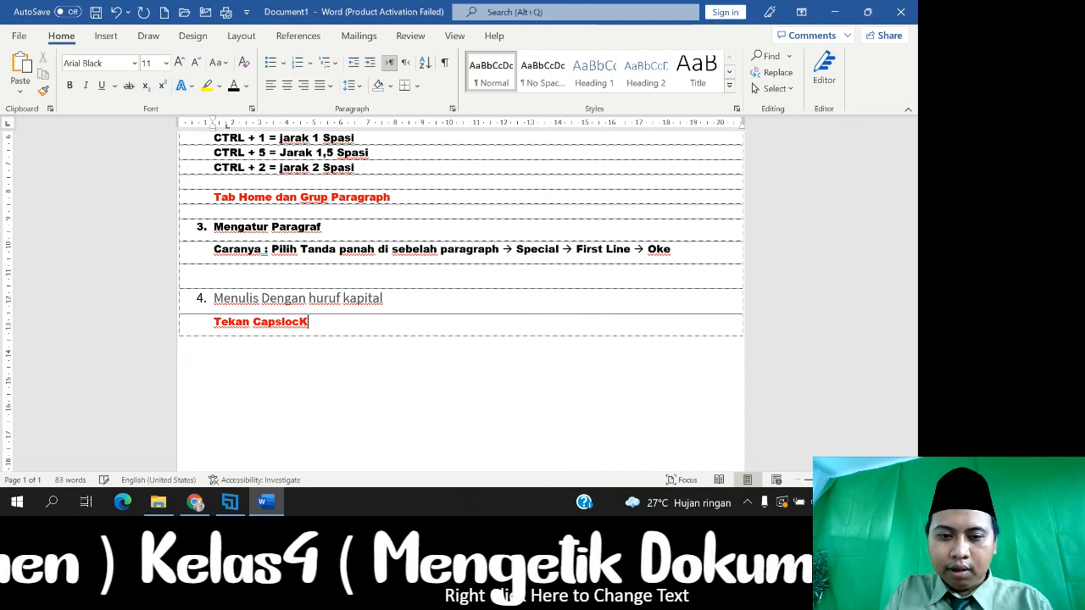
pyautogui.write('HURU ')
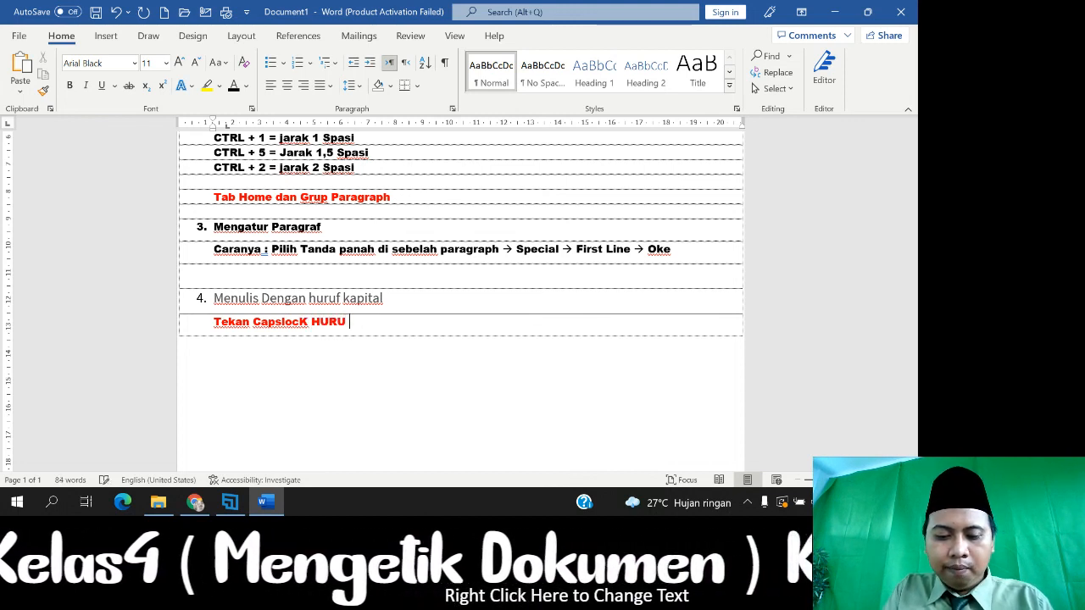
pyautogui.write('MENJADI ')
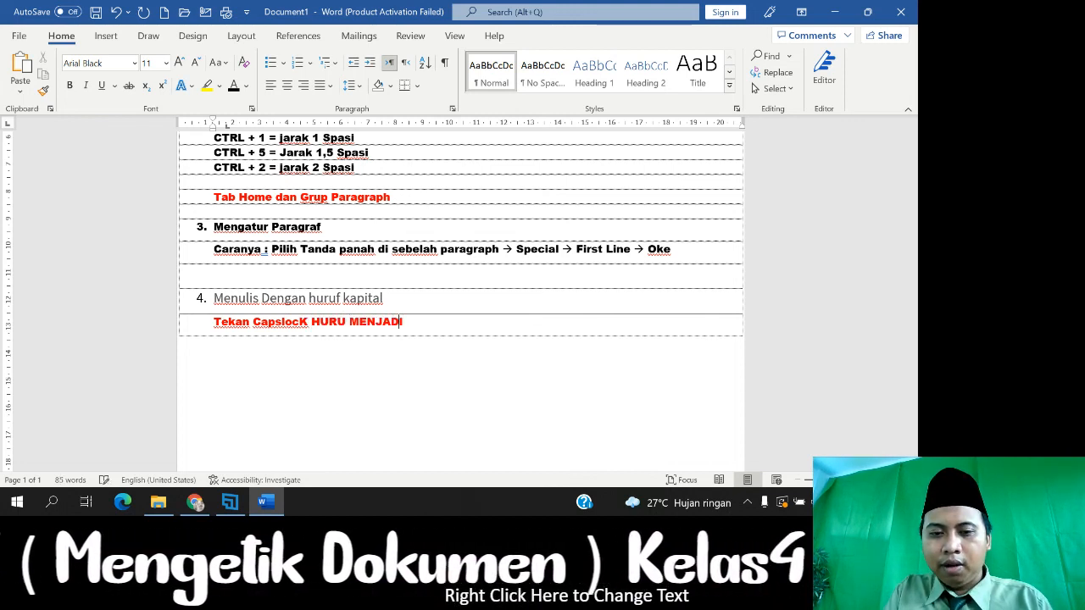
pyautogui.write('KE')
pyautogui.press('BackSpace')
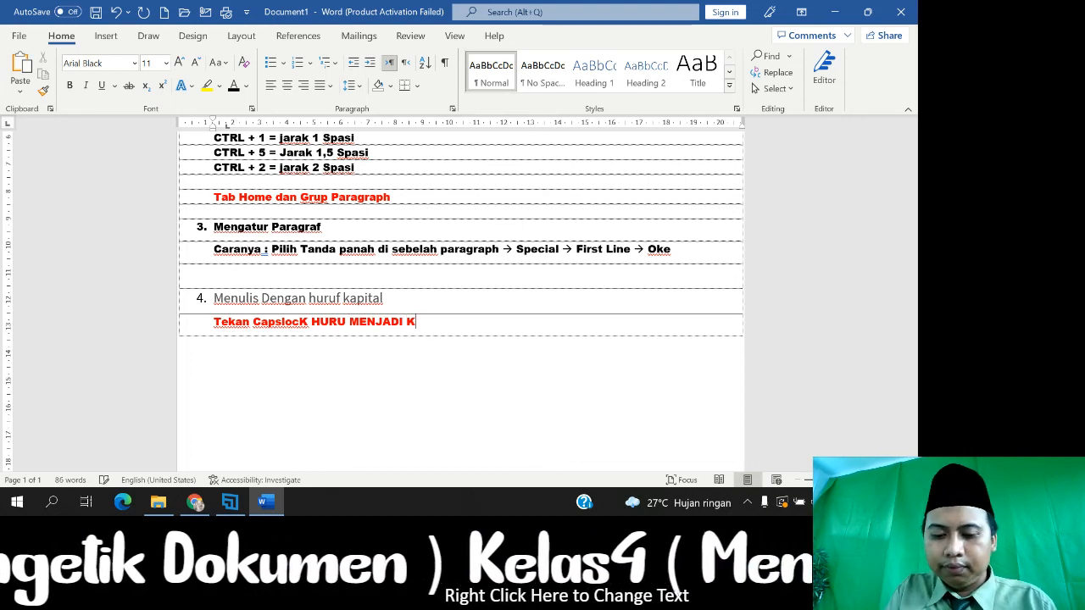
pyautogui.write('APITAL')
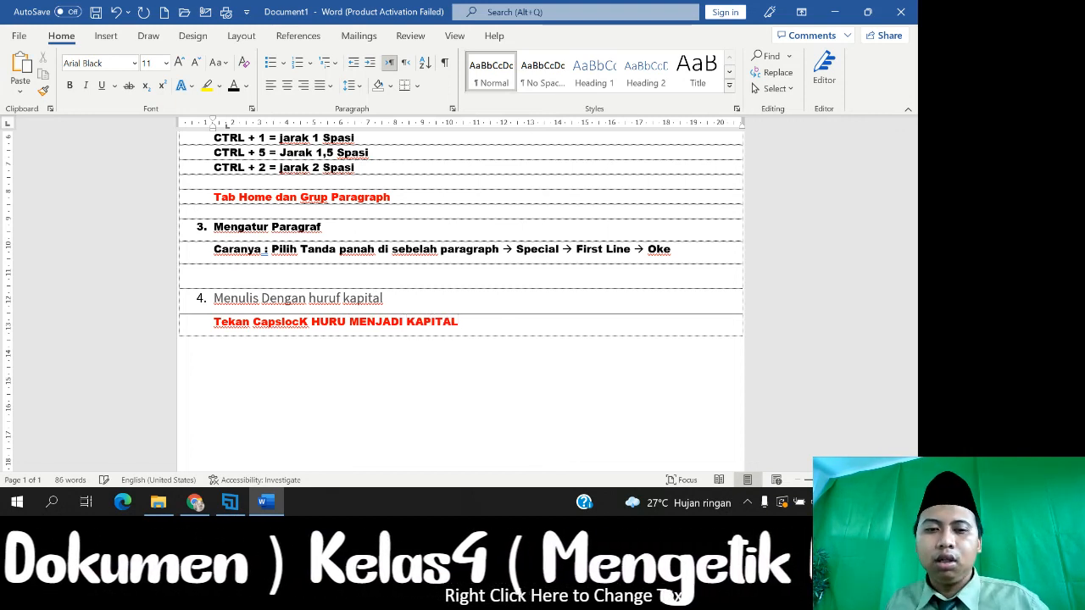
# Remove the capitalised ending from the line under heading 4 so that it reads "Tekan Capslock"
pyautogui.moveTo(498, 321); pyautogui.dragTo(301, 333)
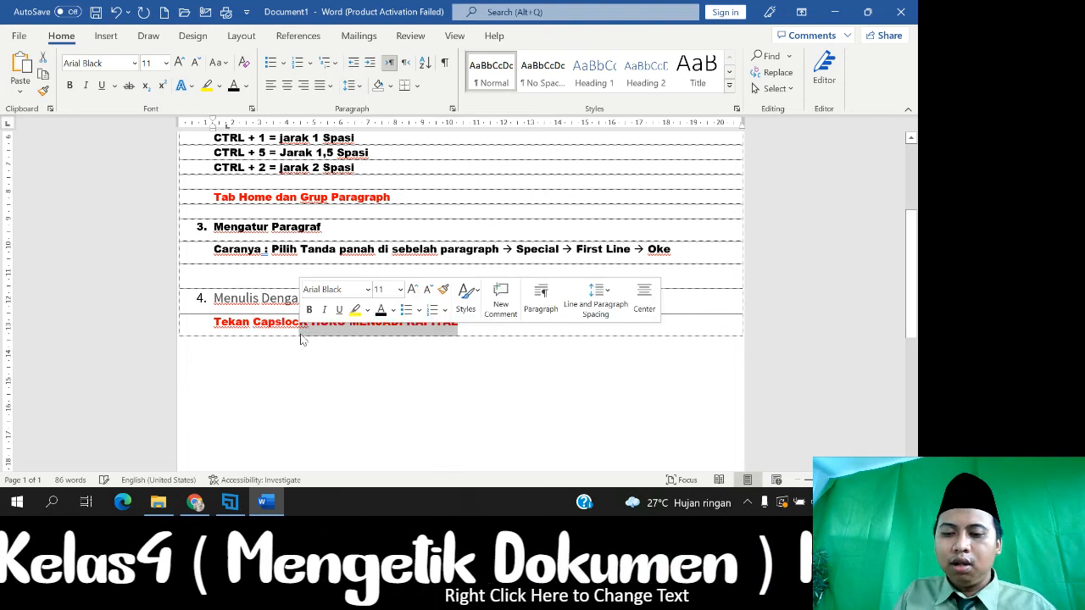
pyautogui.press('BackSpace')
pyautogui.write('kan Capslock')
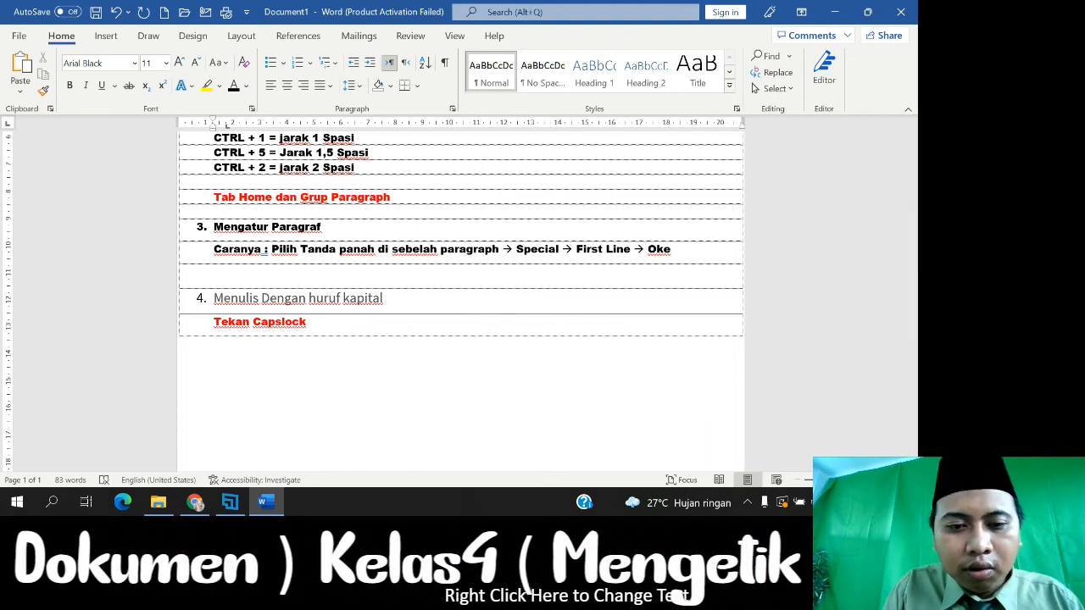
# Add "(Untuk Huruf Kapital Keseluruhan)" after "Tekan Capslock" and start a new line below it
pyautogui.write('(')
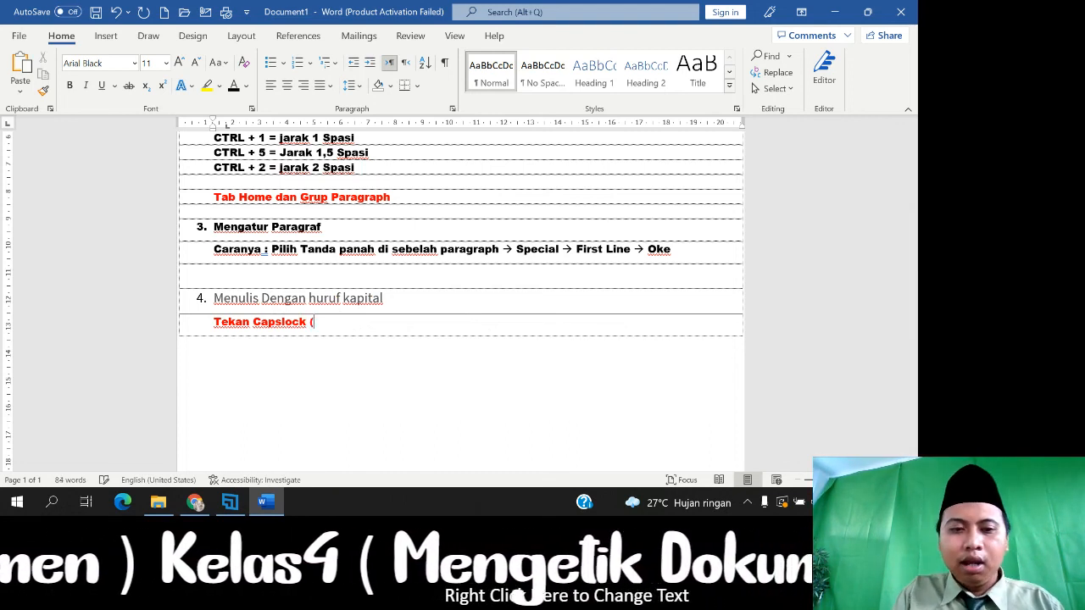
pyautogui.write('U')
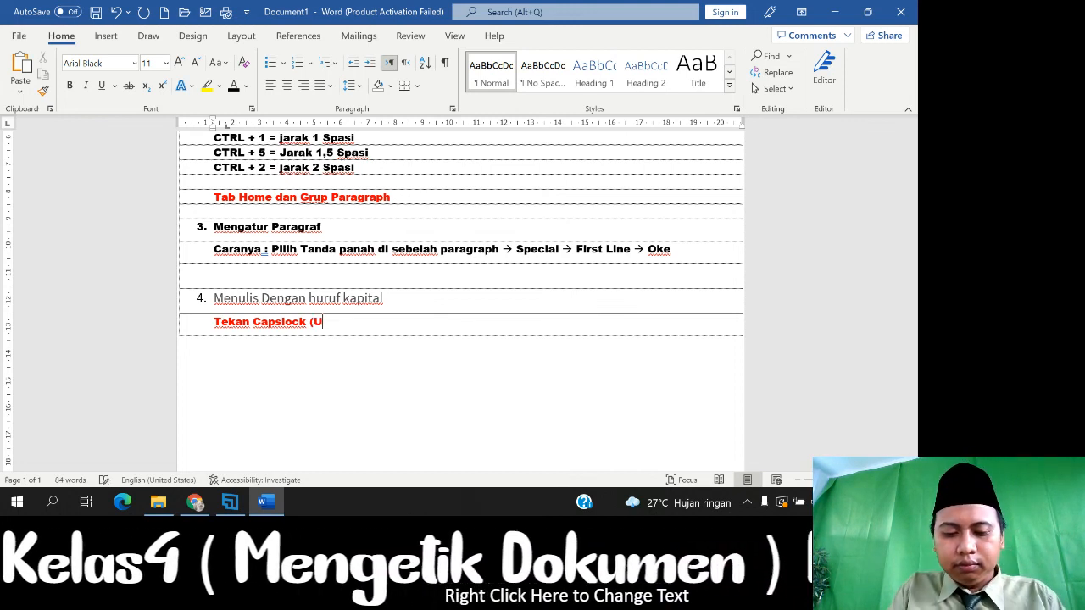
pyautogui.write('ntuk Huruf ')
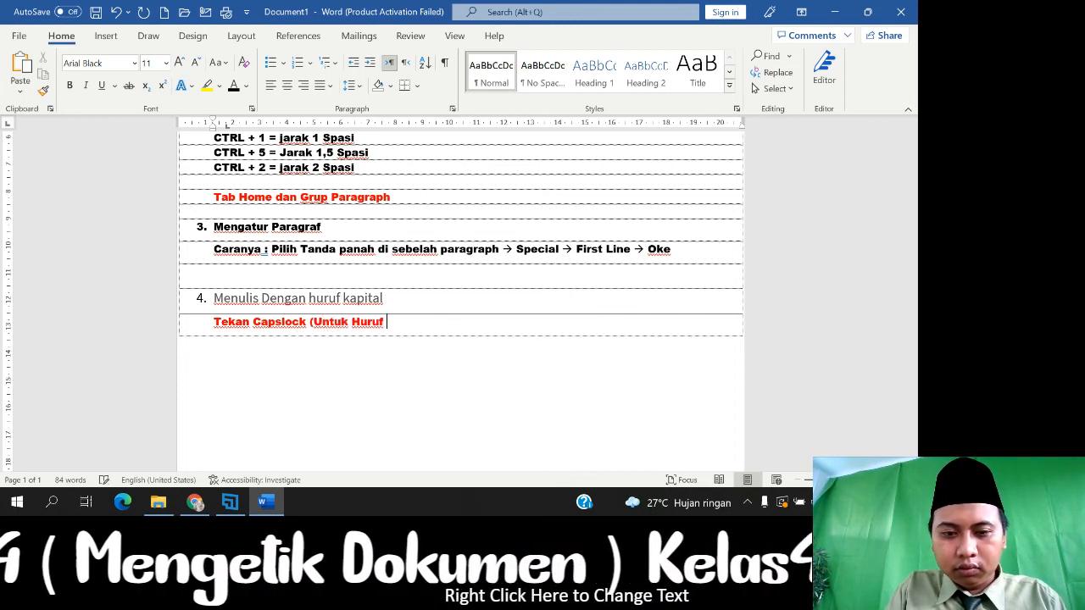
pyautogui.write('Kapital')
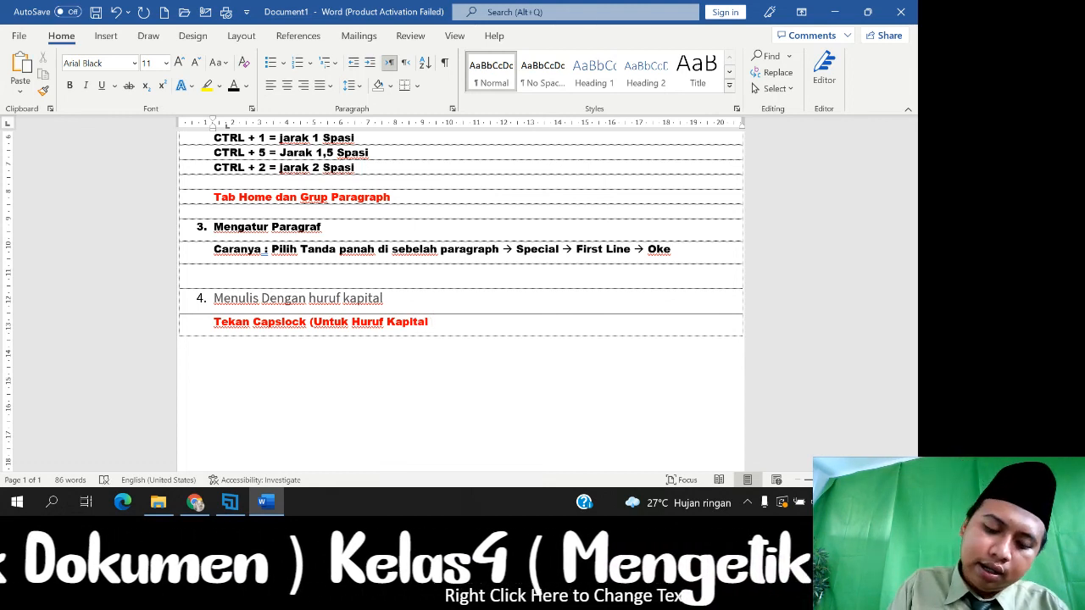
pyautogui.write(' Kese')
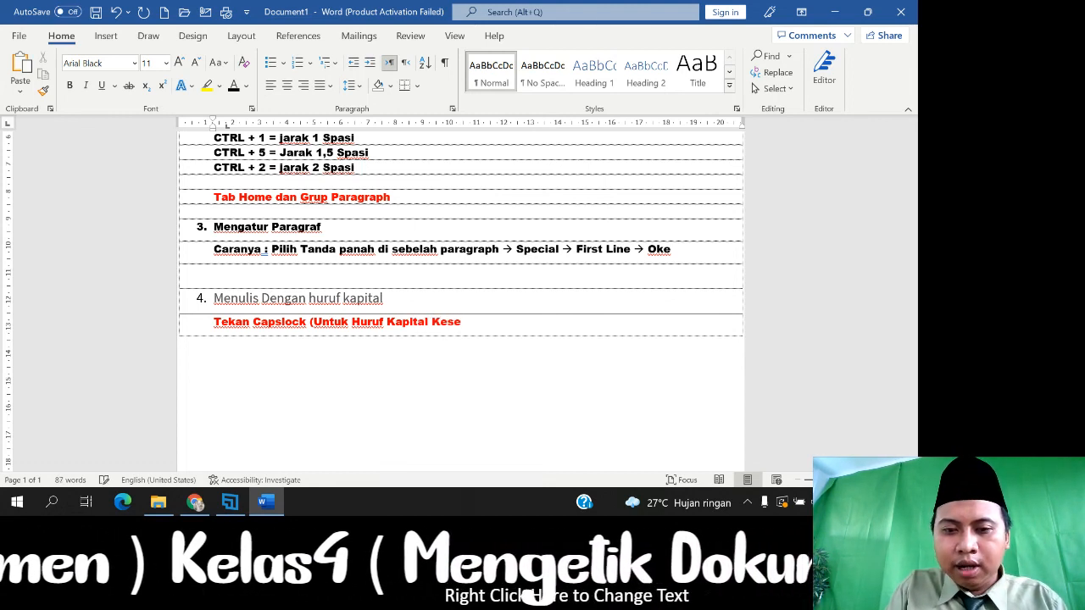
pyautogui.write('luruhan')
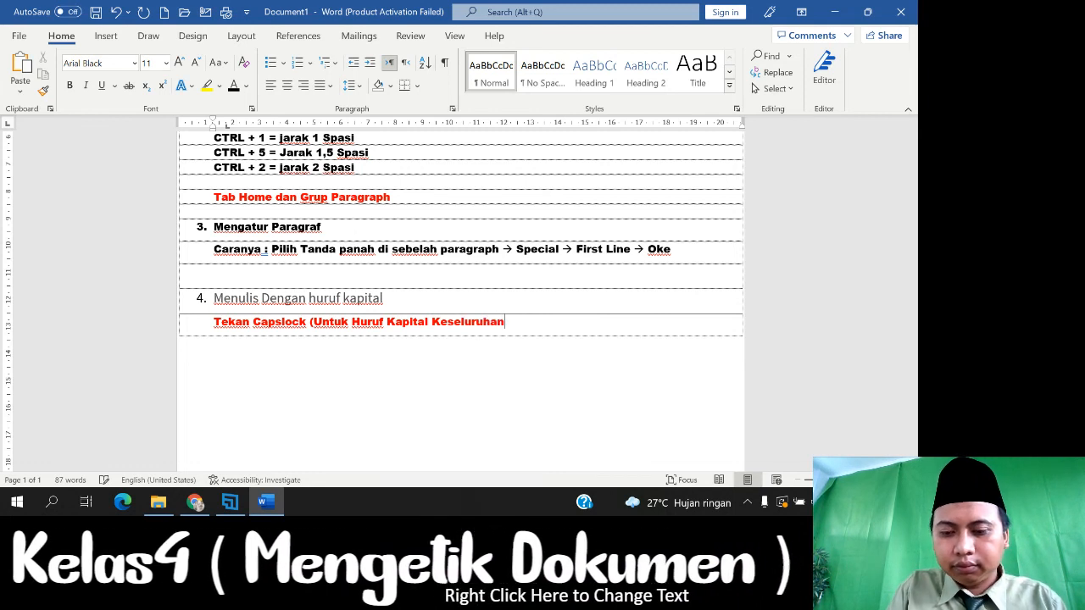
pyautogui.write(')')
pyautogui.press('Return')
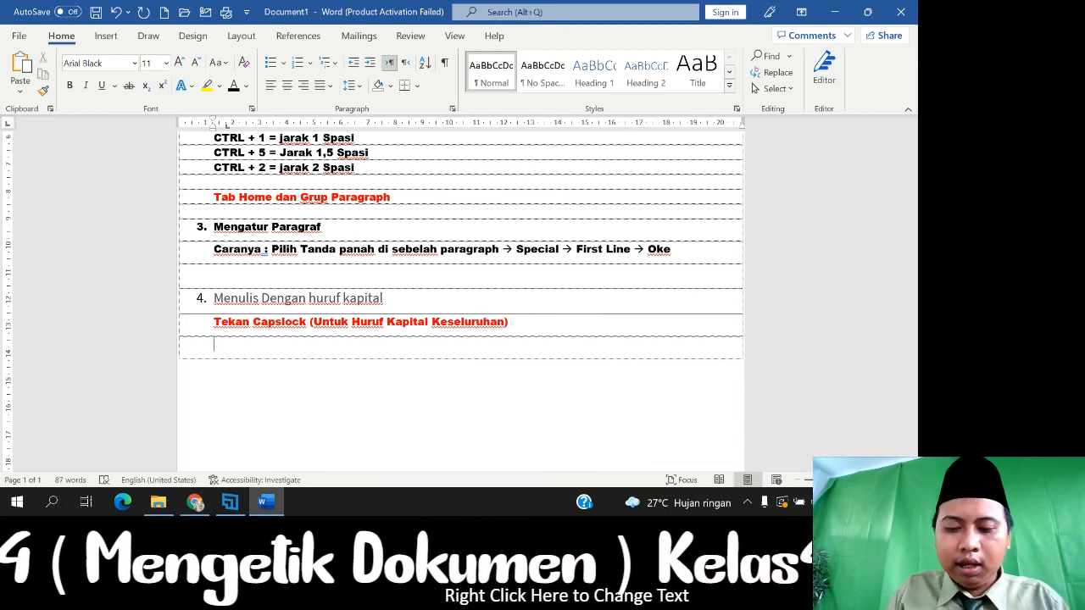
# Write "Tekan SHIFT (untuk huruf kapital depan saja)" on the new line under the Capslock line
pyautogui.write('Te')
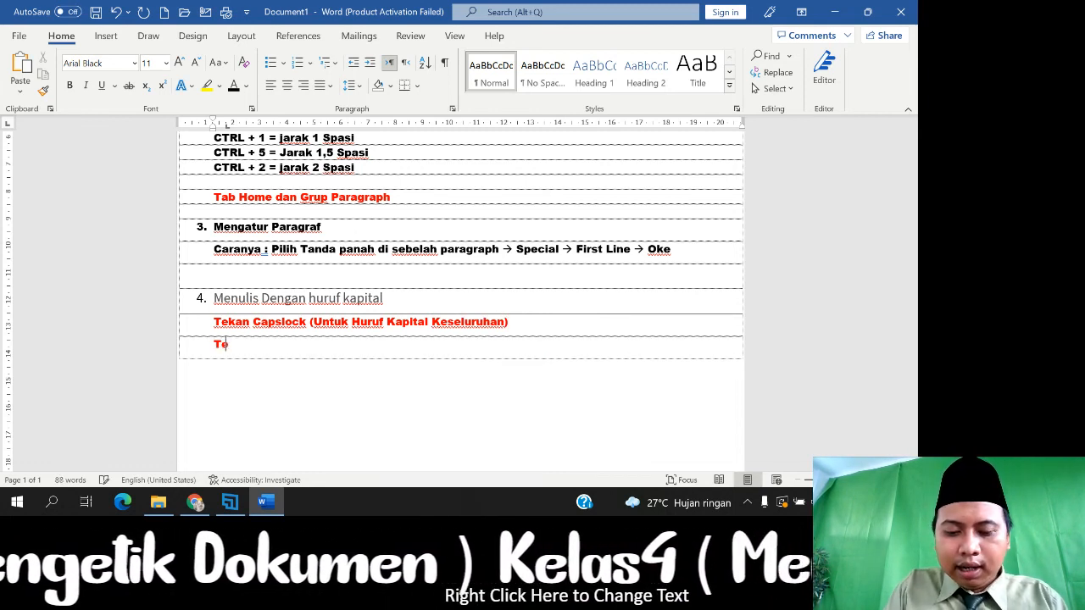
pyautogui.write('kan S')
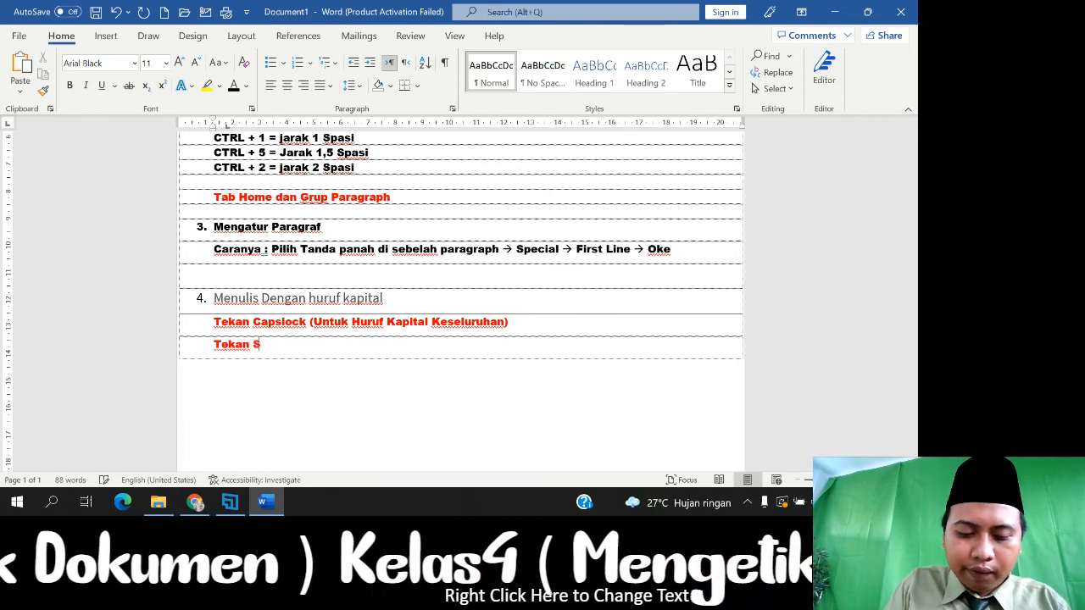
pyautogui.write('HIFT ')
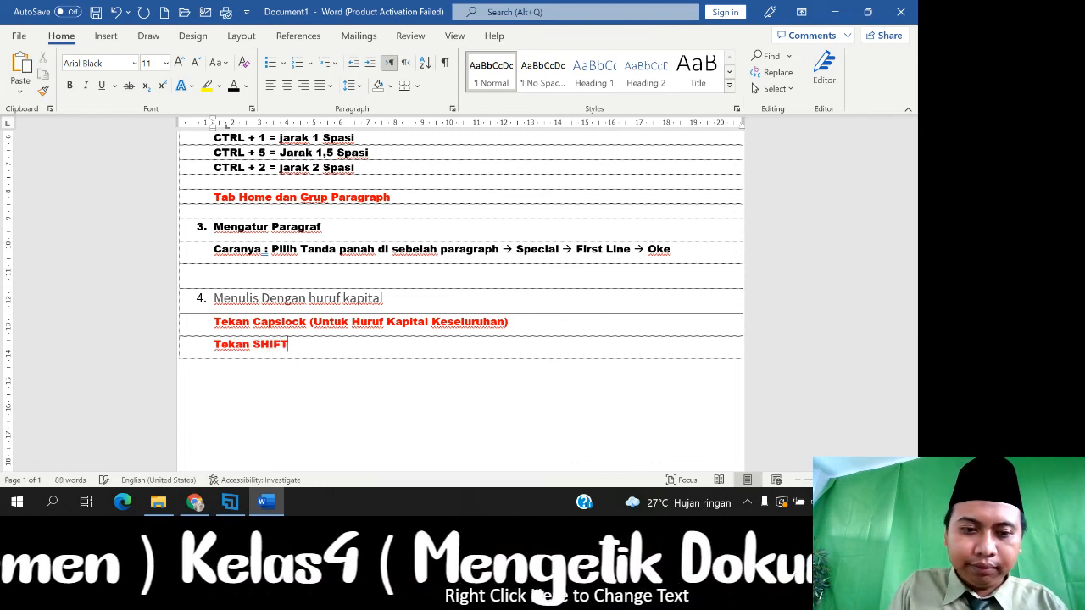
pyautogui.write('(')
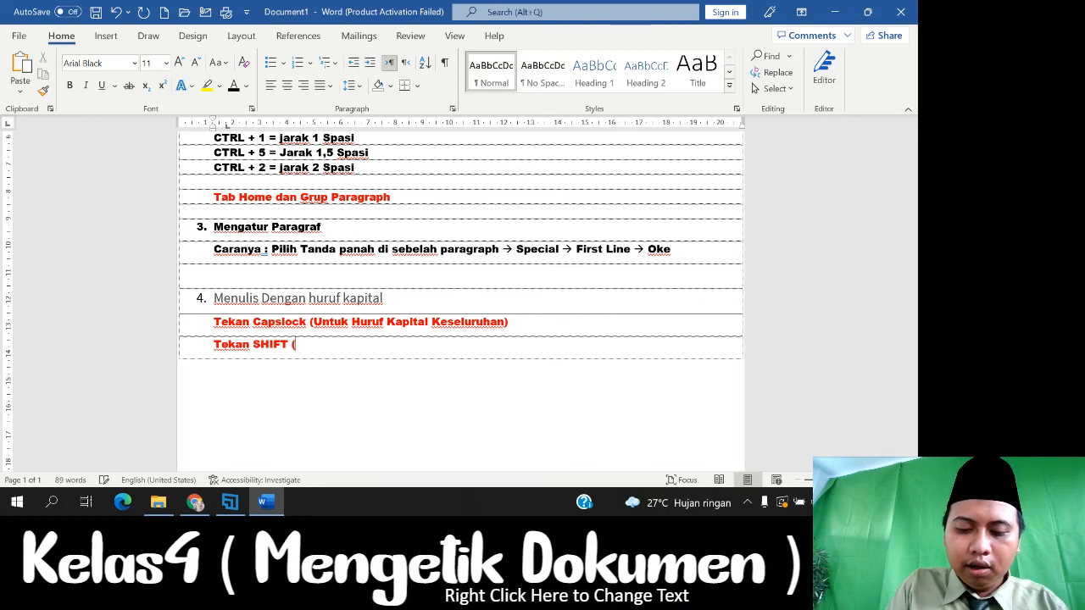
pyautogui.write('untuk h')
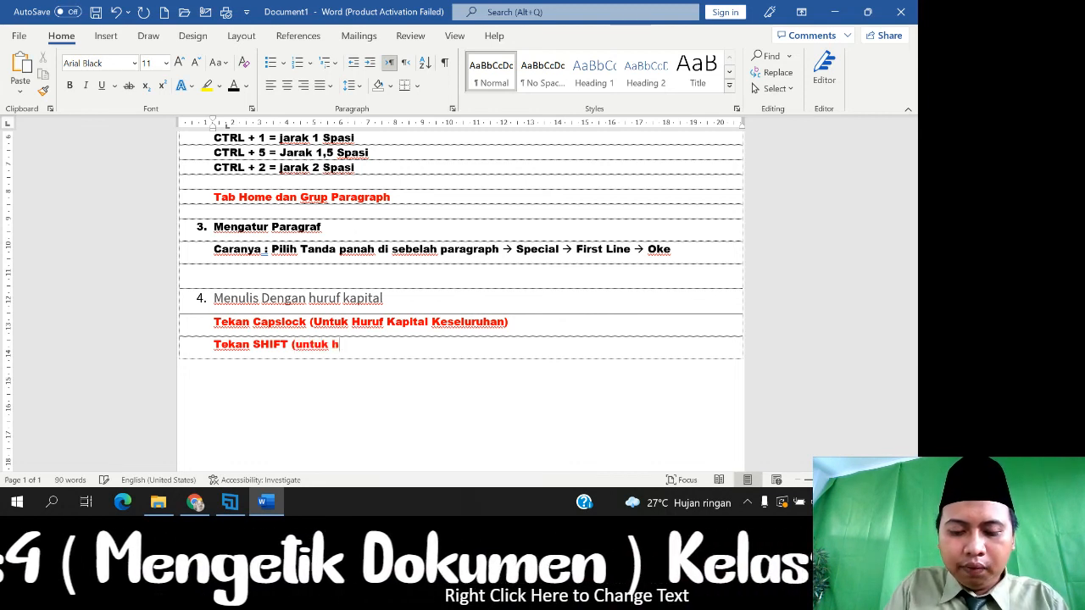
pyautogui.write('uruf kapit')
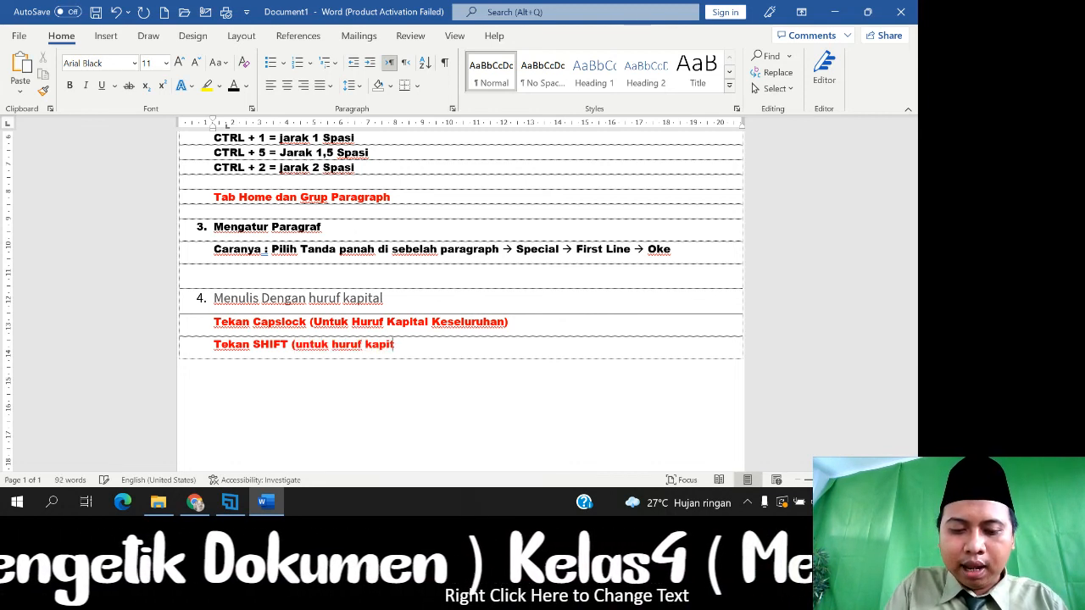
pyautogui.write('al ')
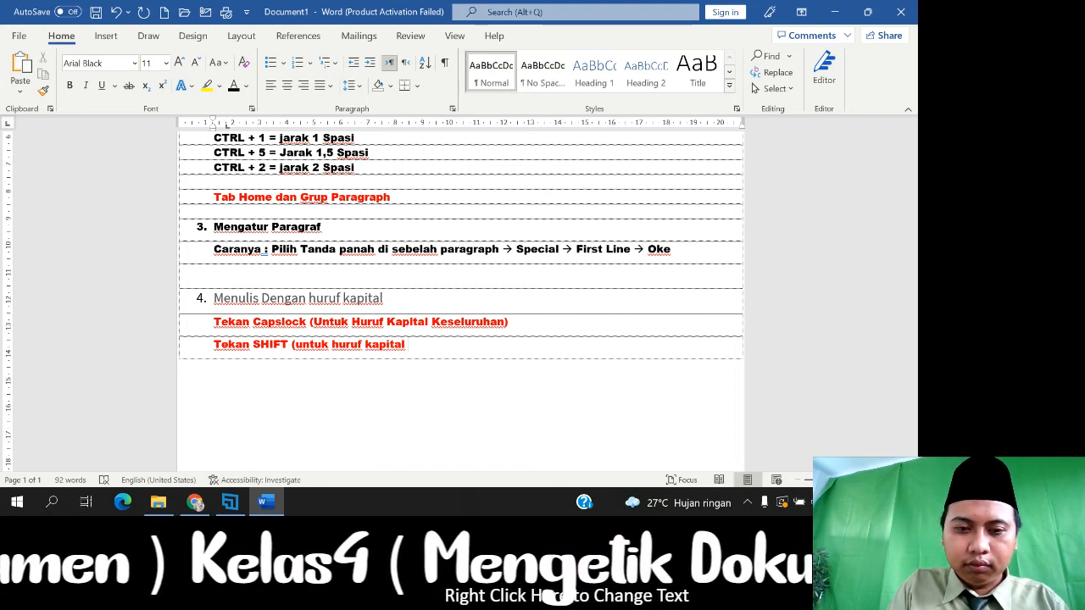
pyautogui.write('depan ')
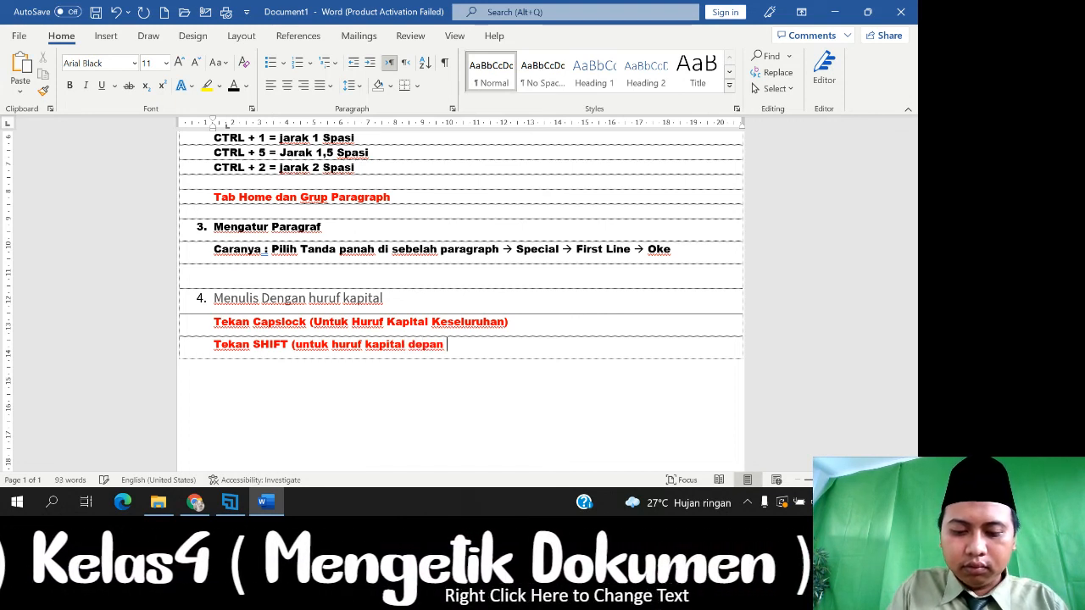
pyautogui.write('saja)')
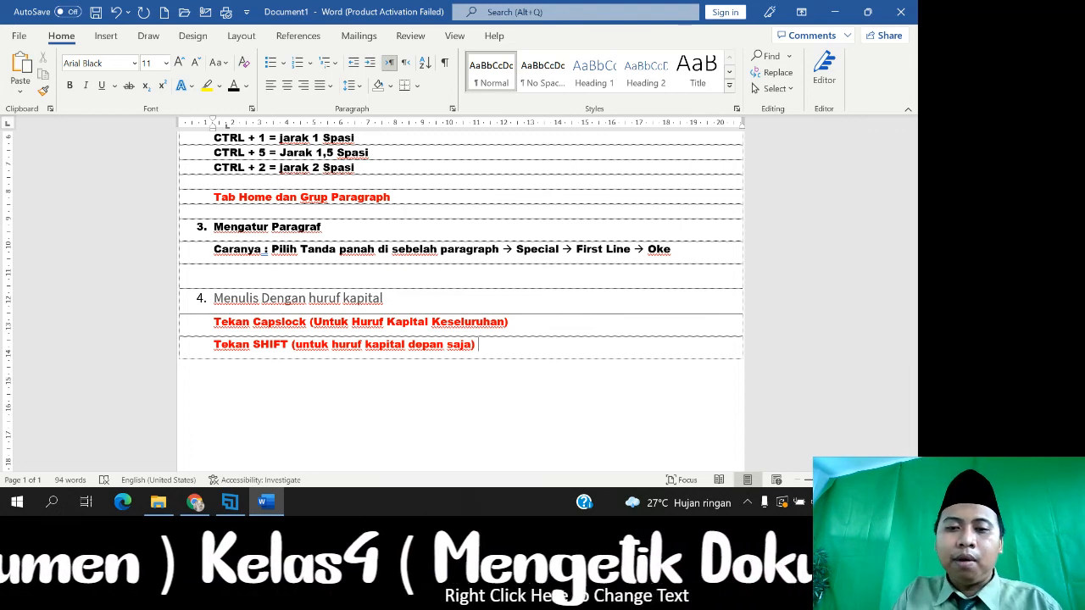
# Replace "depan saja" in the SHIFT line with "Sebagian", keeping the closing parenthesis
pyautogui.press('BackSpace')
pyautogui.press('BackSpace')
pyautogui.press('BackSpace')
pyautogui.press('BackSpace')
pyautogui.press('BackSpace')
pyautogui.press('BackSpace')
pyautogui.press('BackSpace')
pyautogui.press('BackSpace')
pyautogui.press('BackSpace')
pyautogui.press('BackSpace')
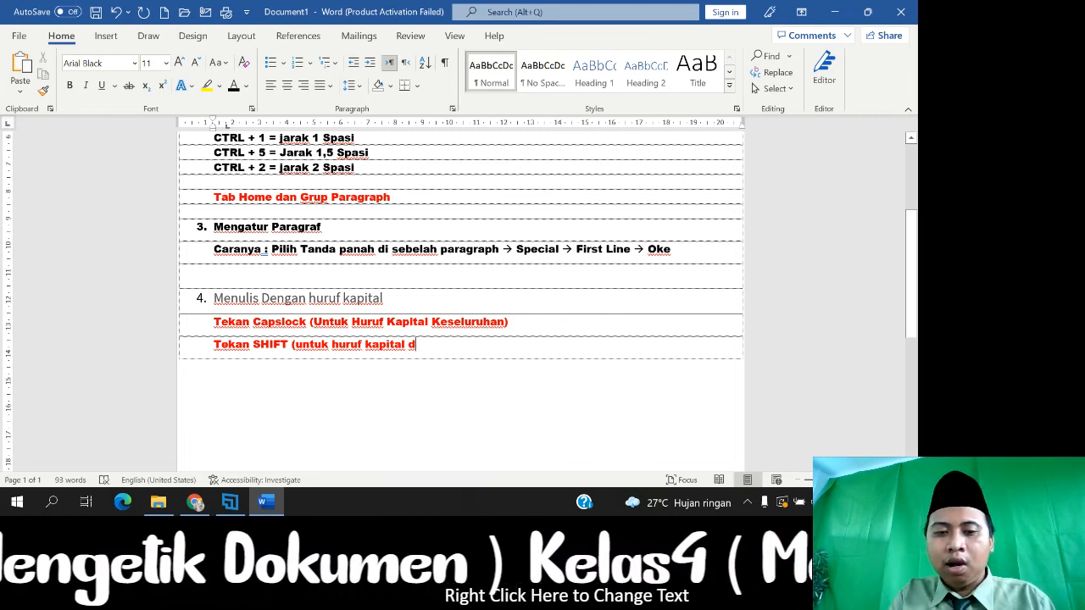
pyautogui.press('BackSpace')
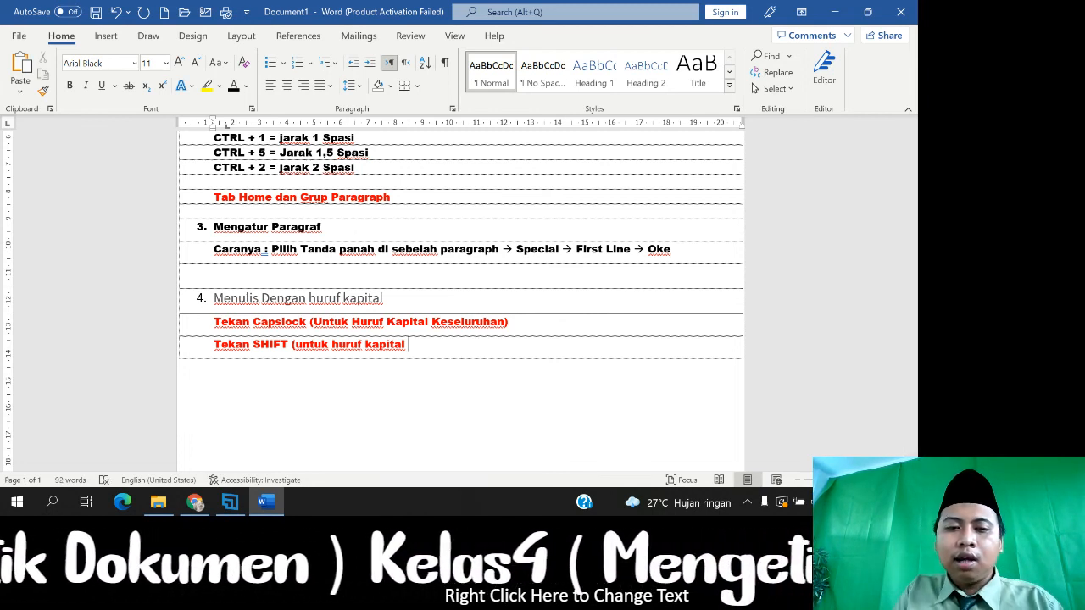
pyautogui.write('seba')
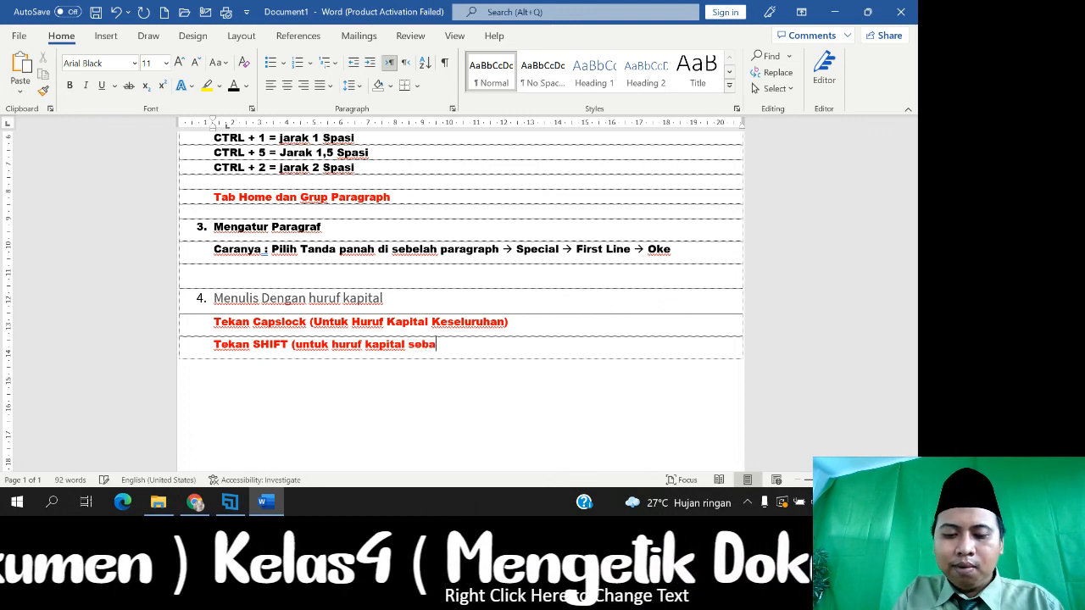
pyautogui.write('gian) ')
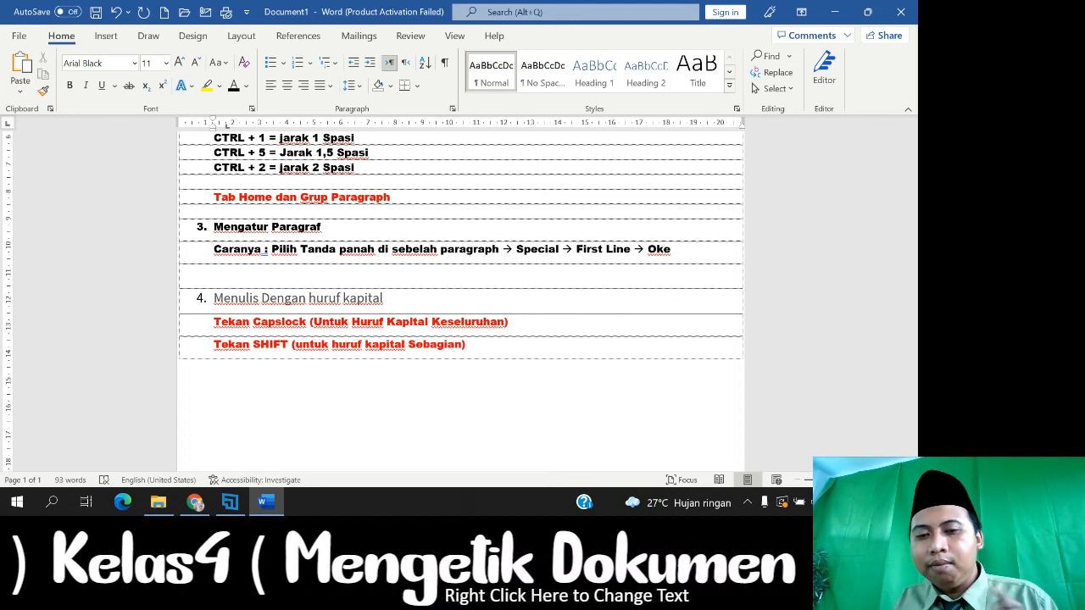
# Try out random capital and lowercase letters at the end of the SHIFT line and erase them again
pyautogui.write('SJ')
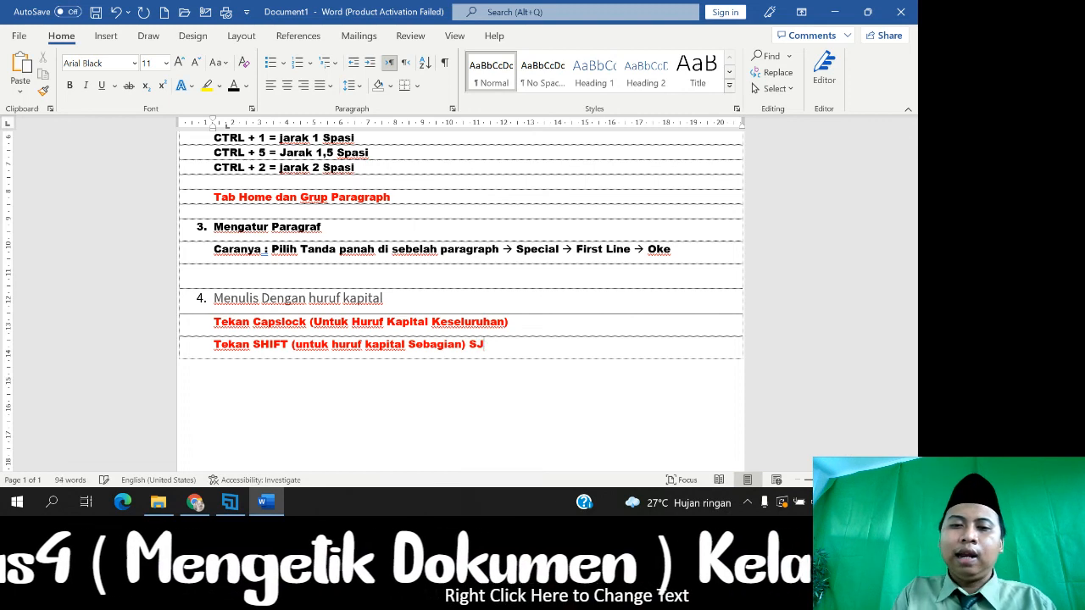
pyautogui.write('SKDHDFHSJAG')
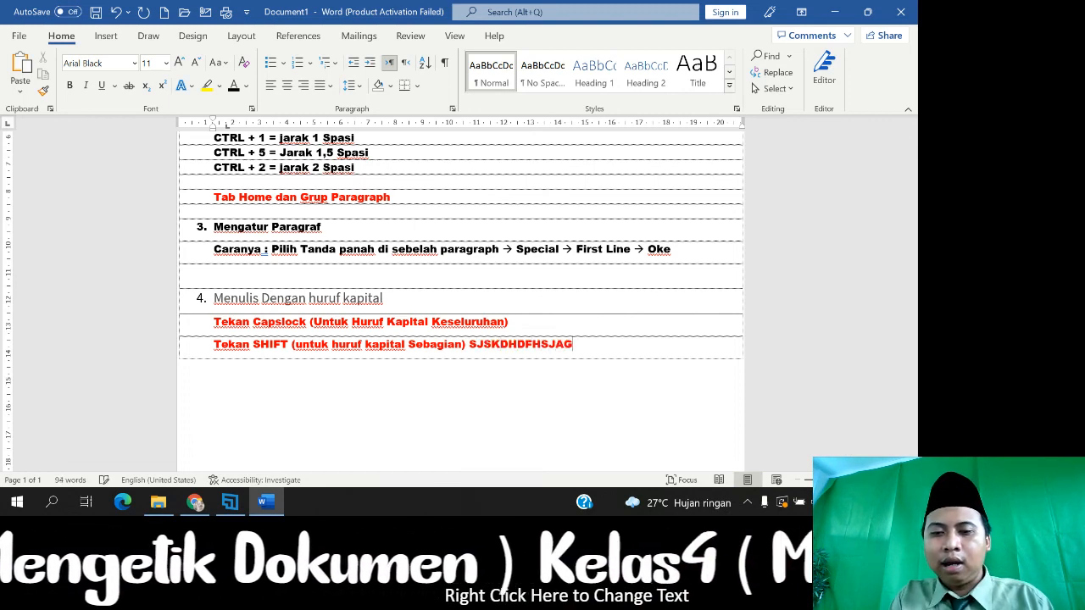
pyautogui.write('shfshdshfd')
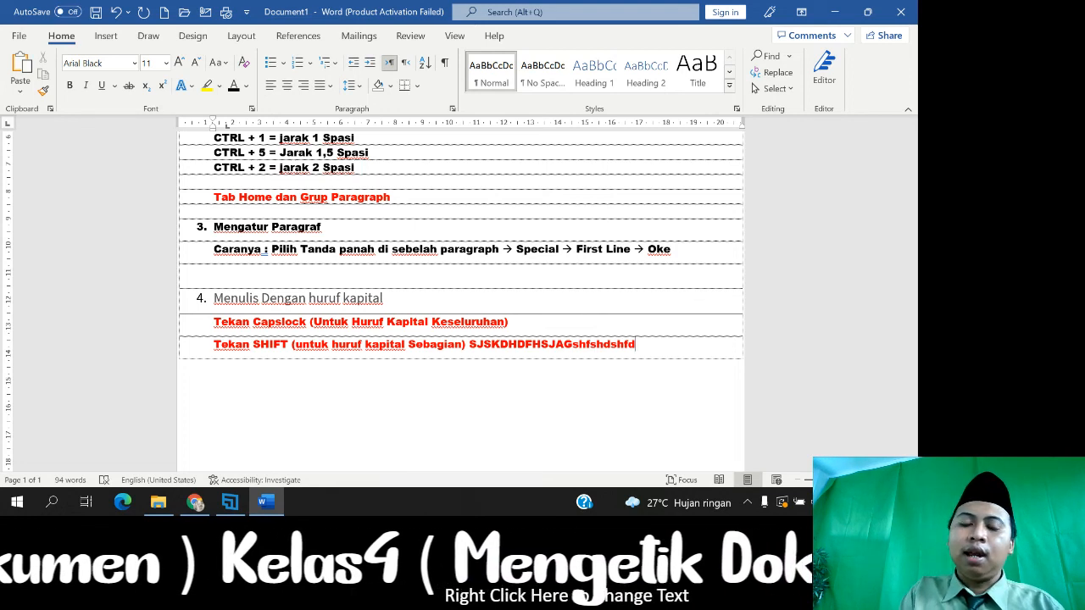
pyautogui.press('BackSpace')
pyautogui.press('BackSpace')
pyautogui.press('BackSpace')
pyautogui.press('BackSpace')
pyautogui.press('BackSpace')
pyautogui.press('BackSpace')
pyautogui.press('BackSpace')
pyautogui.press('BackSpace')
pyautogui.press('BackSpace')
pyautogui.press('BackSpace')
pyautogui.press('BackSpace')
pyautogui.press('BackSpace')
pyautogui.press('BackSpace')
pyautogui.press('BackSpace')
pyautogui.press('BackSpace')
pyautogui.press('BackSpace')
pyautogui.press('BackSpace')
pyautogui.press('BackSpace')
pyautogui.press('BackSpace')
pyautogui.press('BackSpace')
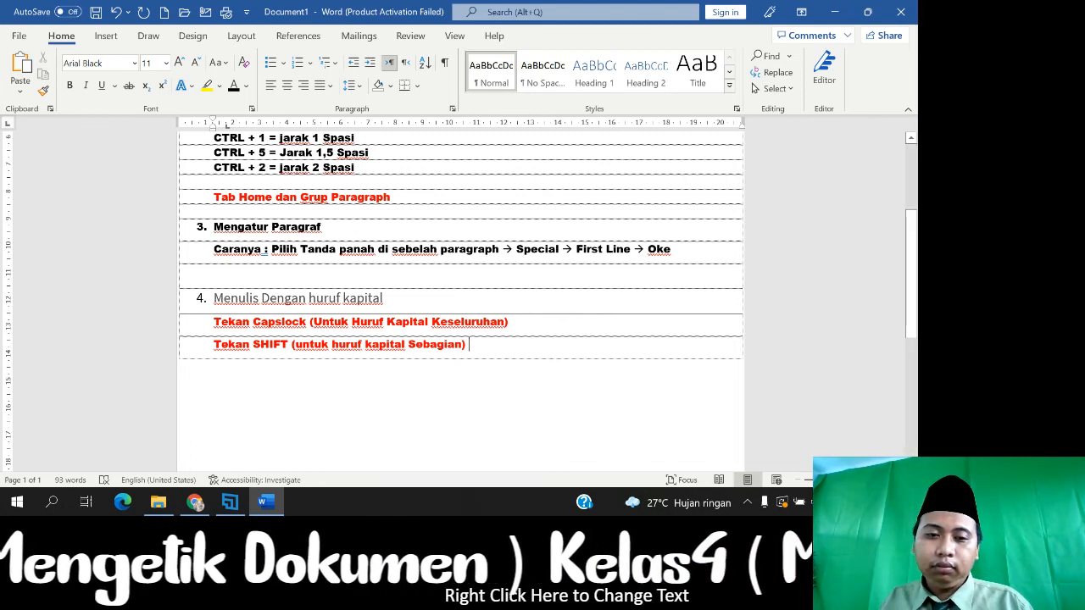
# Change the font colour of the Capslock and SHIFT lines under heading 4 to black
pyautogui.moveTo(202, 345); pyautogui.dragTo(201, 326)
pyautogui.click(233, 85)
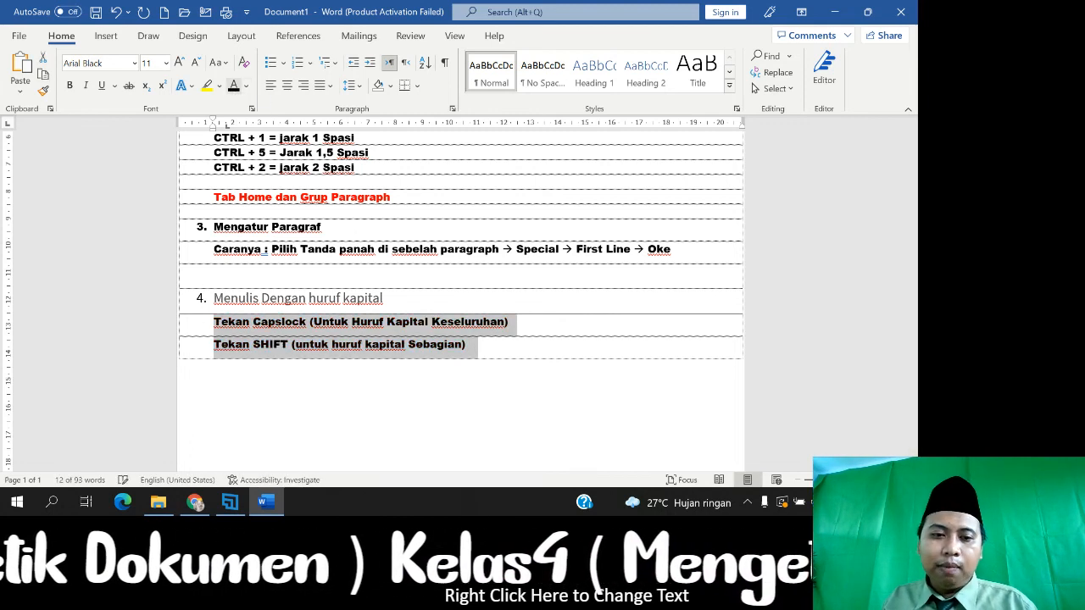
pyautogui.click(292, 399)
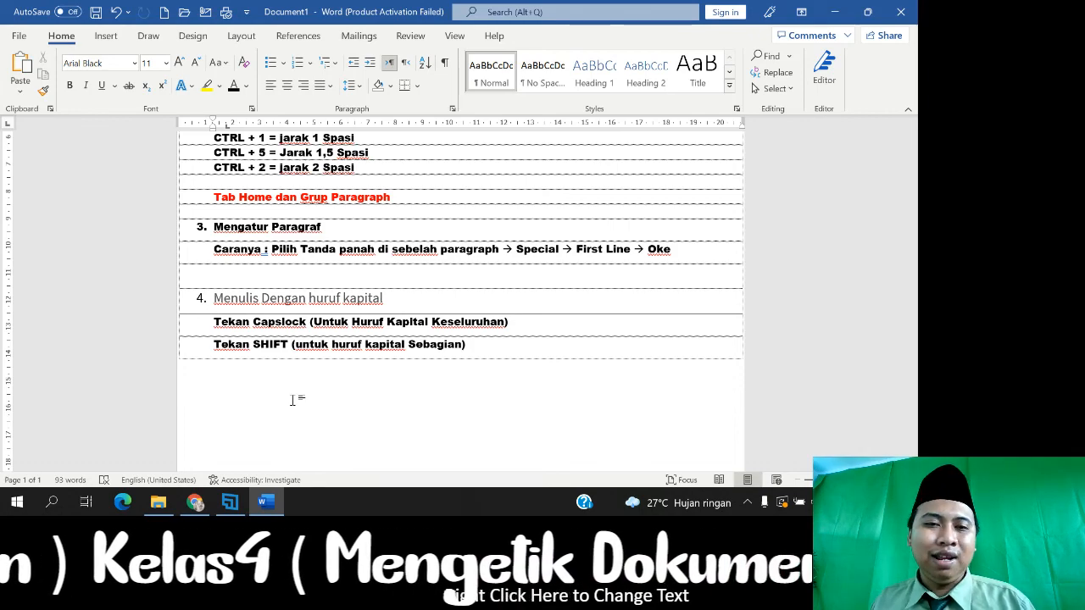
# Review the four numbered headings and their explanations throughout the document
pyautogui.scroll(4, 297, 400)
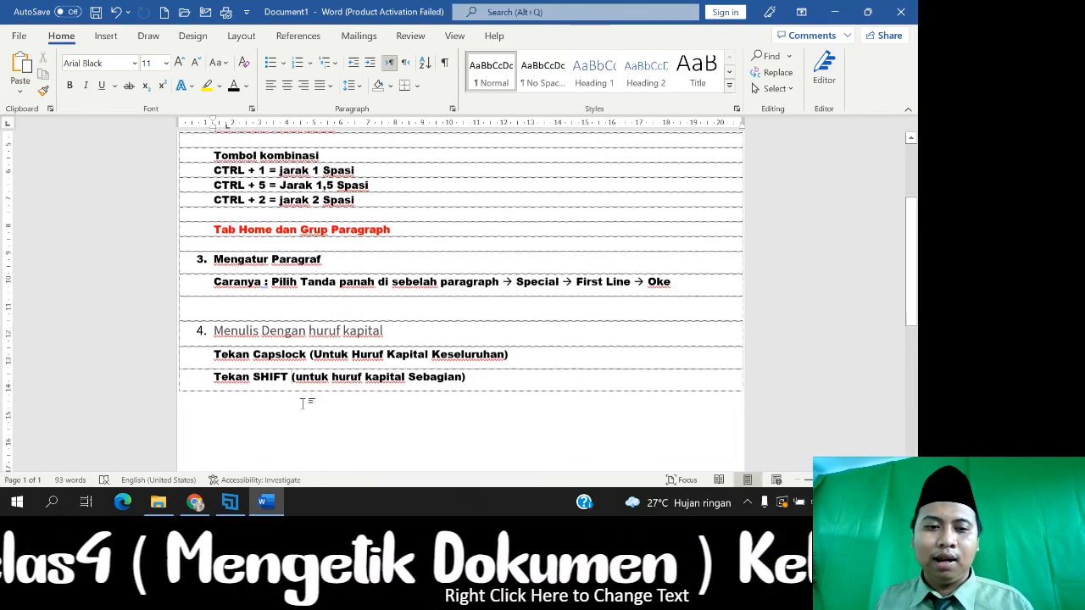
pyautogui.scroll(-3, 339, 367)
pyautogui.scroll(-3, 343, 367)
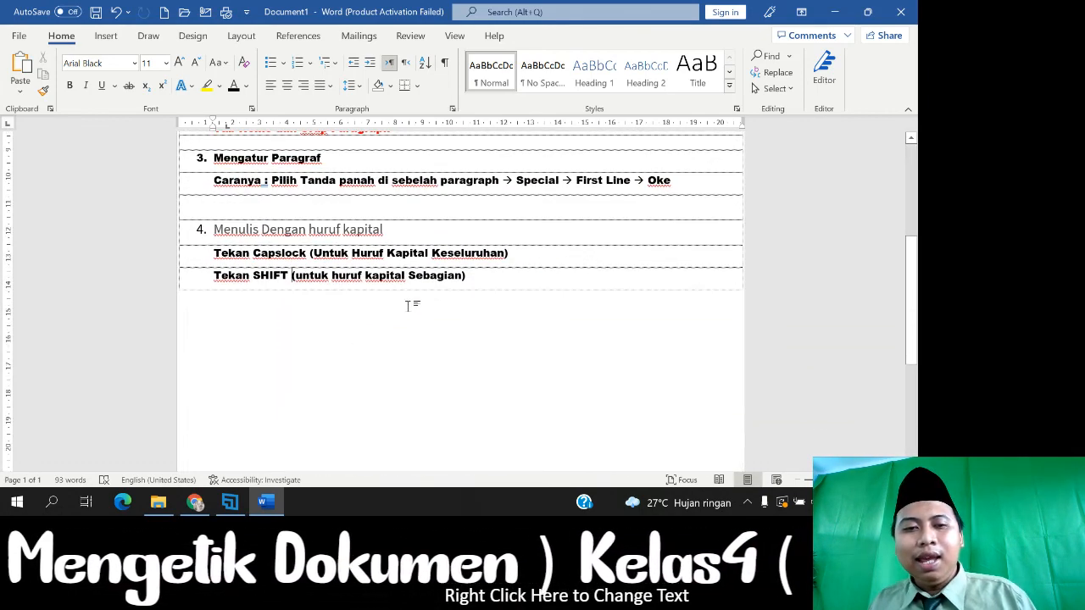
pyautogui.scroll(3, 412, 303)
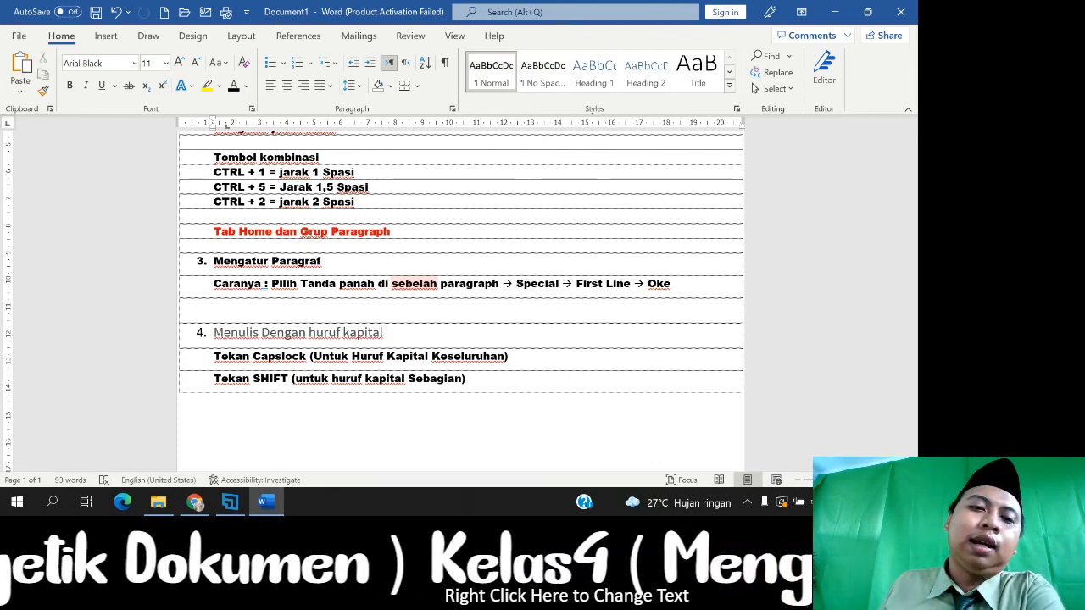
pyautogui.click(513, 438)
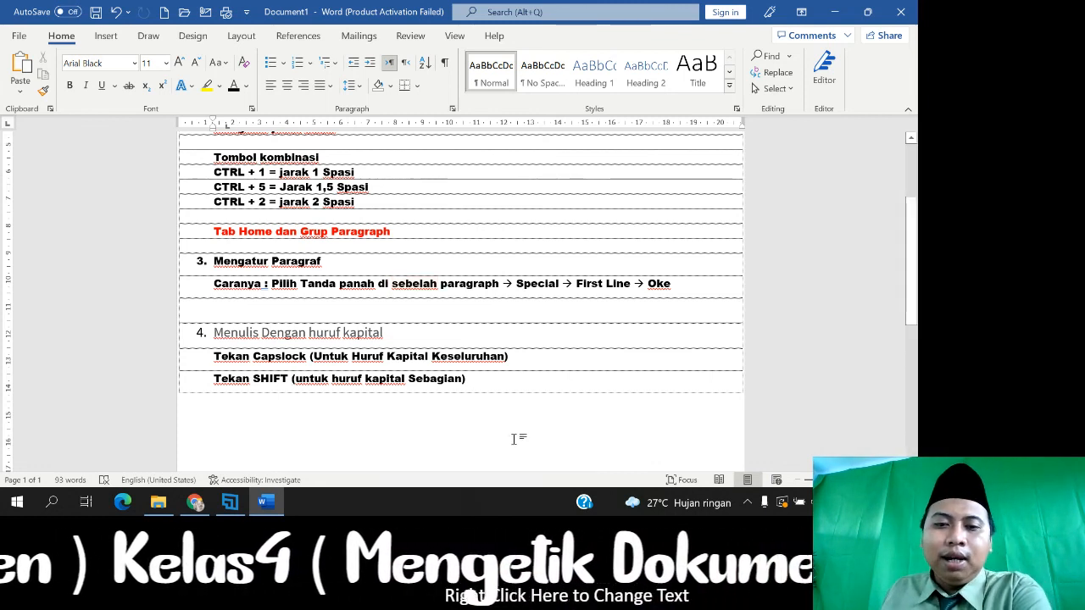
pyautogui.scroll(3, 514, 438)
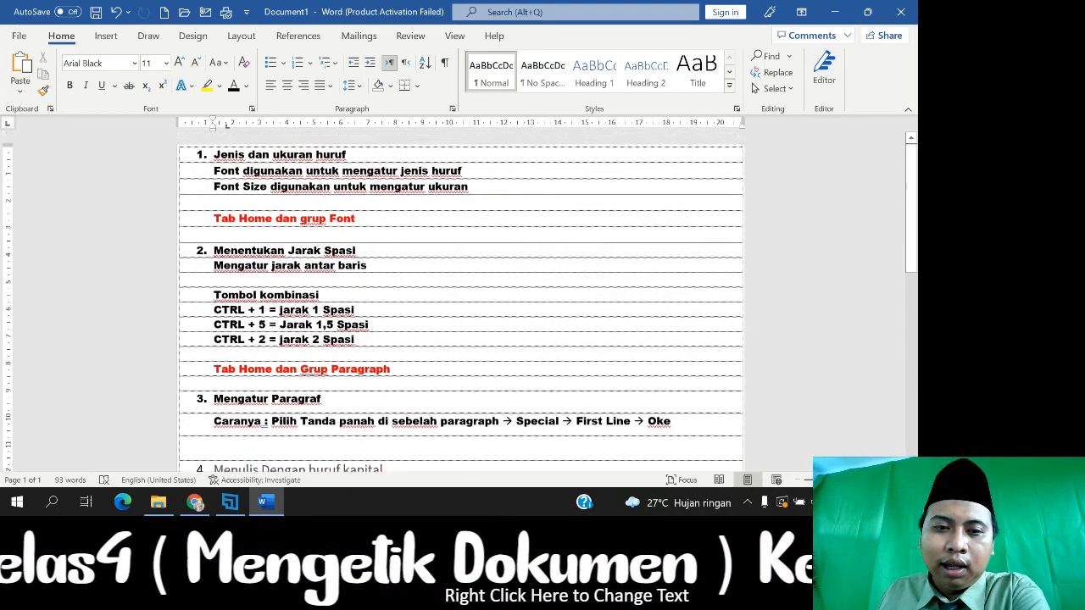
pyautogui.scroll(-3, 526, 428)
pyautogui.scroll(2, 543, 417)
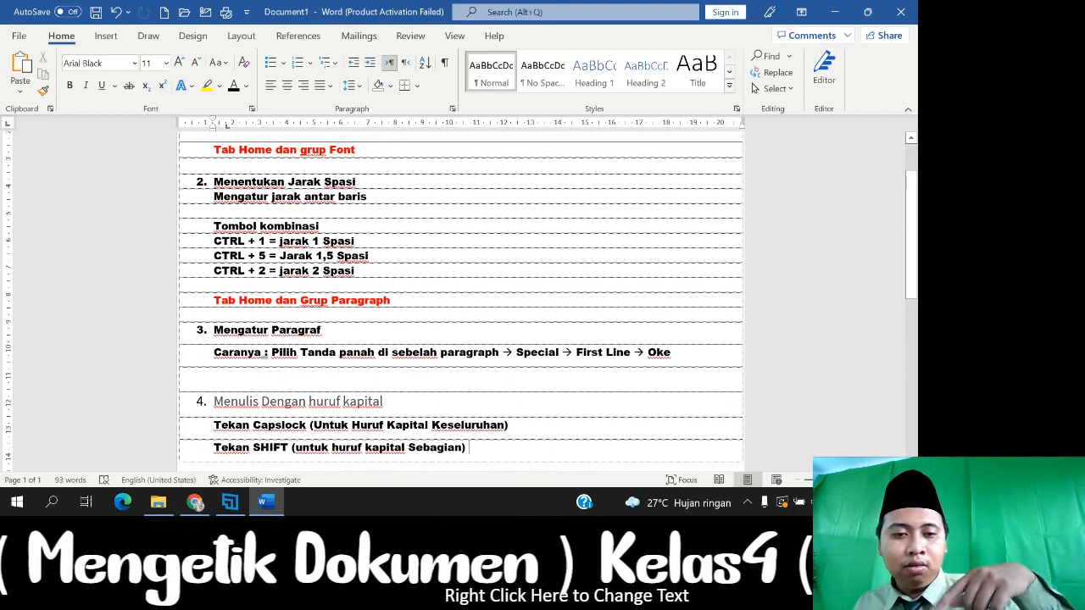
pyautogui.scroll(-2, 460, 297)
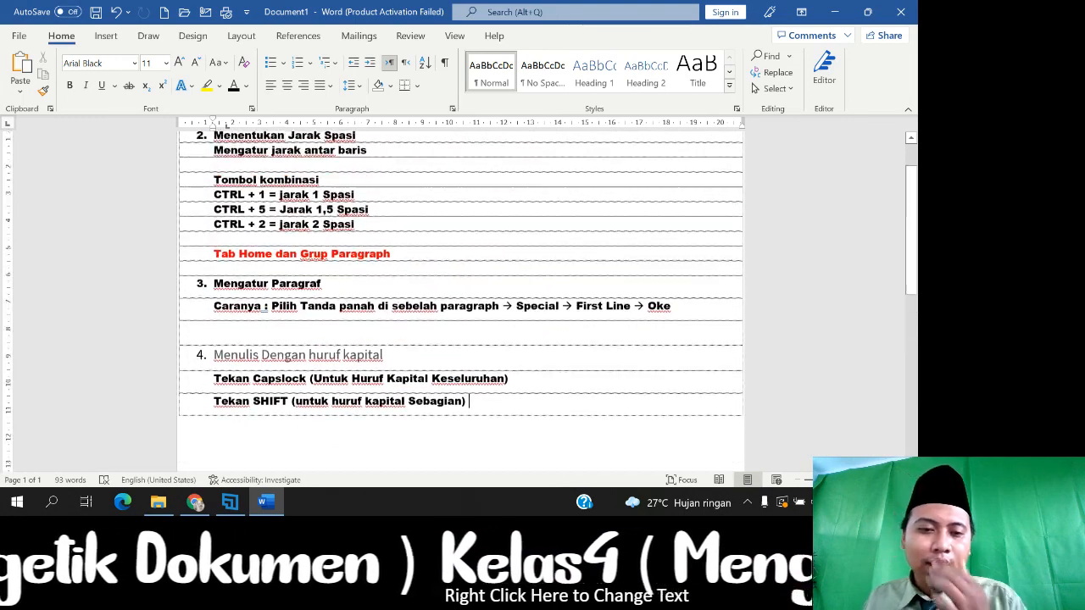
# Start a left-aligned line several blank lines below the SHIFT line, undoing the automatic centring
pyautogui.scroll(3, 460, 297)
pyautogui.scroll(1, 460, 301)
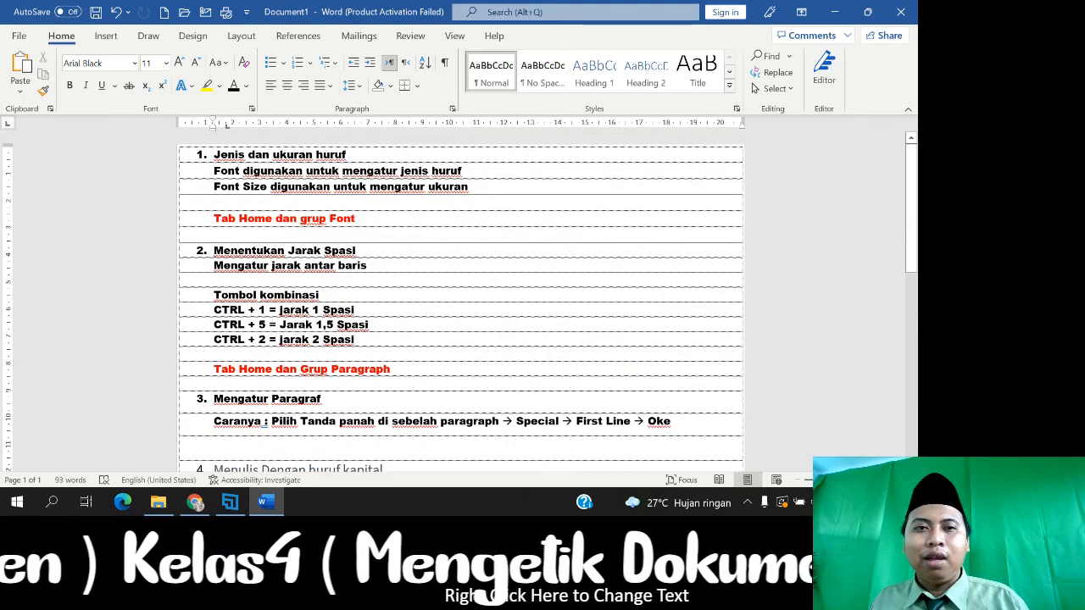
pyautogui.scroll(-10, 547, 360)
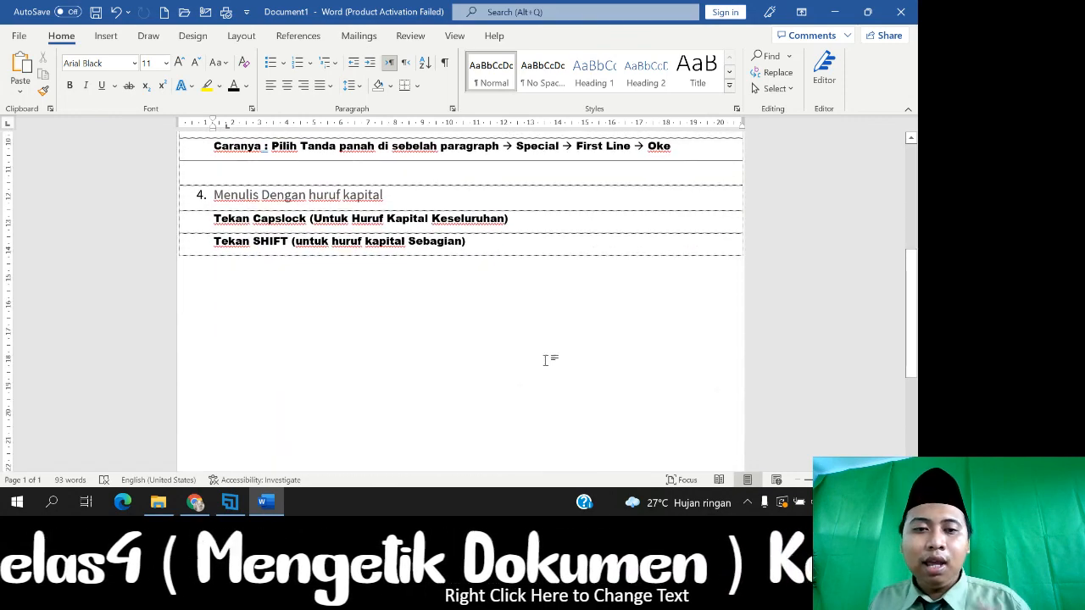
pyautogui.scroll(-2, 546, 360)
pyautogui.scroll(2, 552, 358)
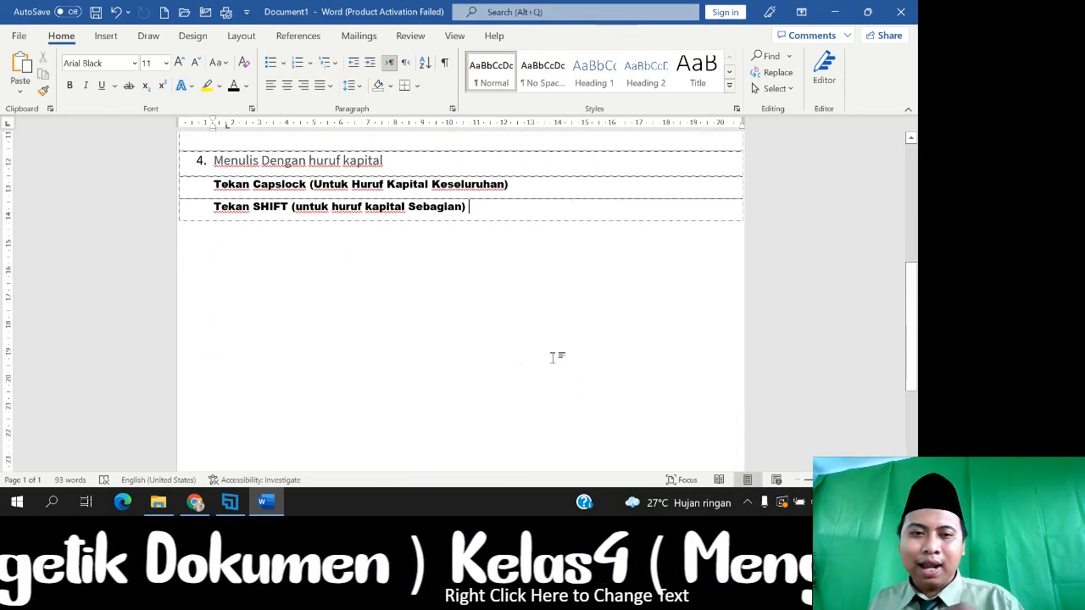
pyautogui.doubleClick(442, 312)
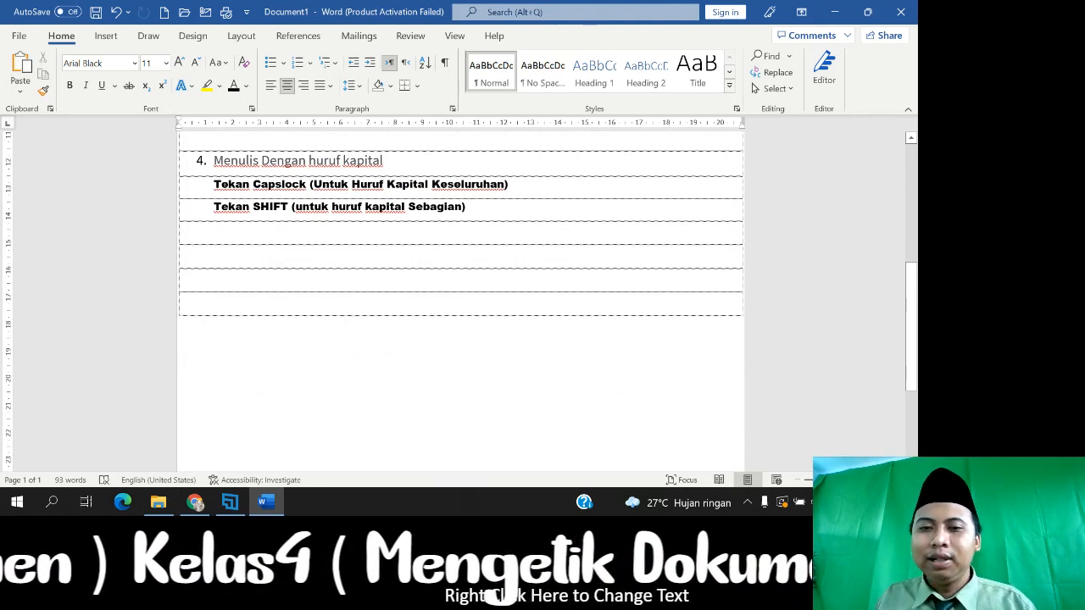
pyautogui.hotkey('ctrl', 'z')
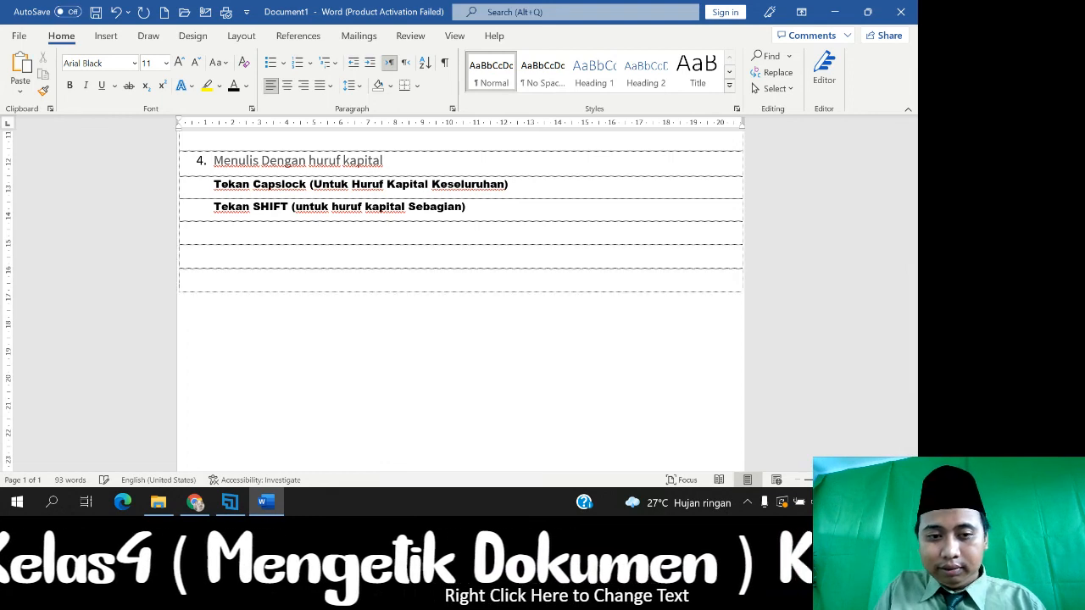
# Enter the question "Dimanakah letak dari Font dan Font Size :" on the new line below the SHIFT explanation
pyautogui.write('Dimaka')
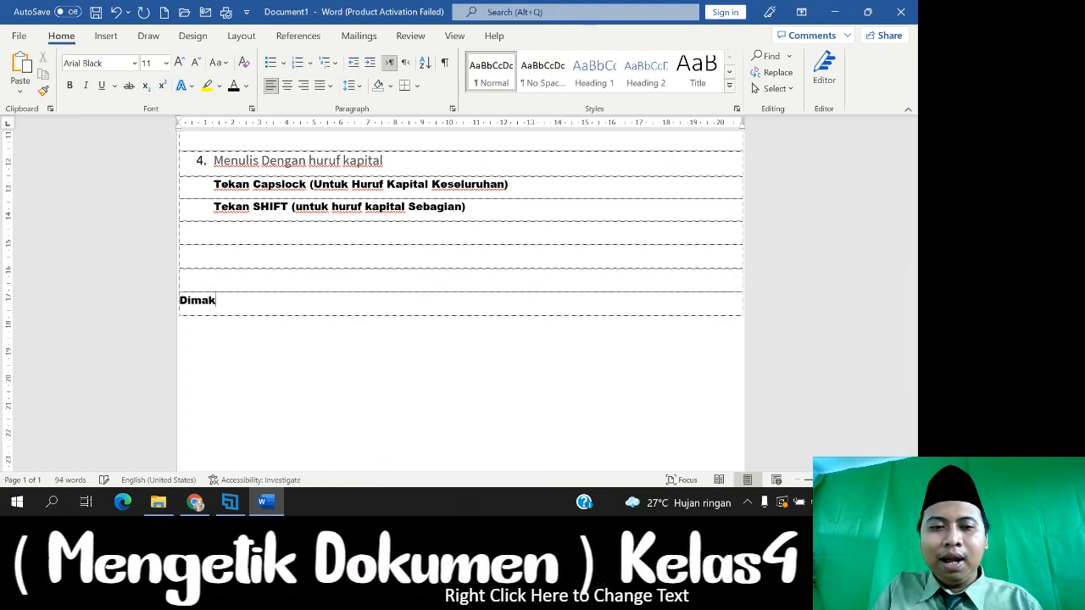
pyautogui.press('BackSpace')
pyautogui.press('BackSpace')
pyautogui.write('naka')
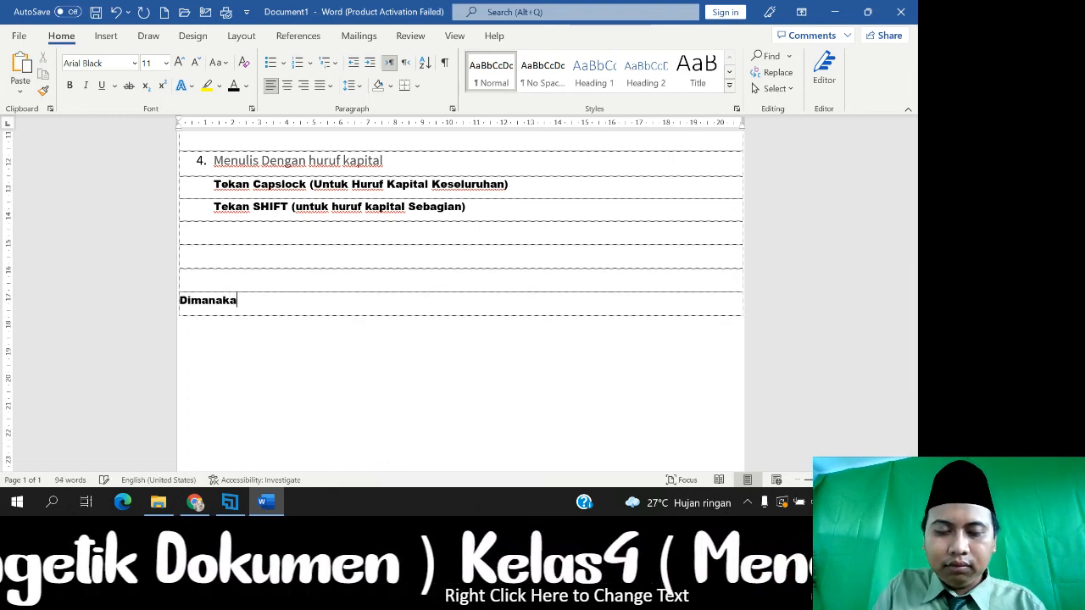
pyautogui.write('h Iet')
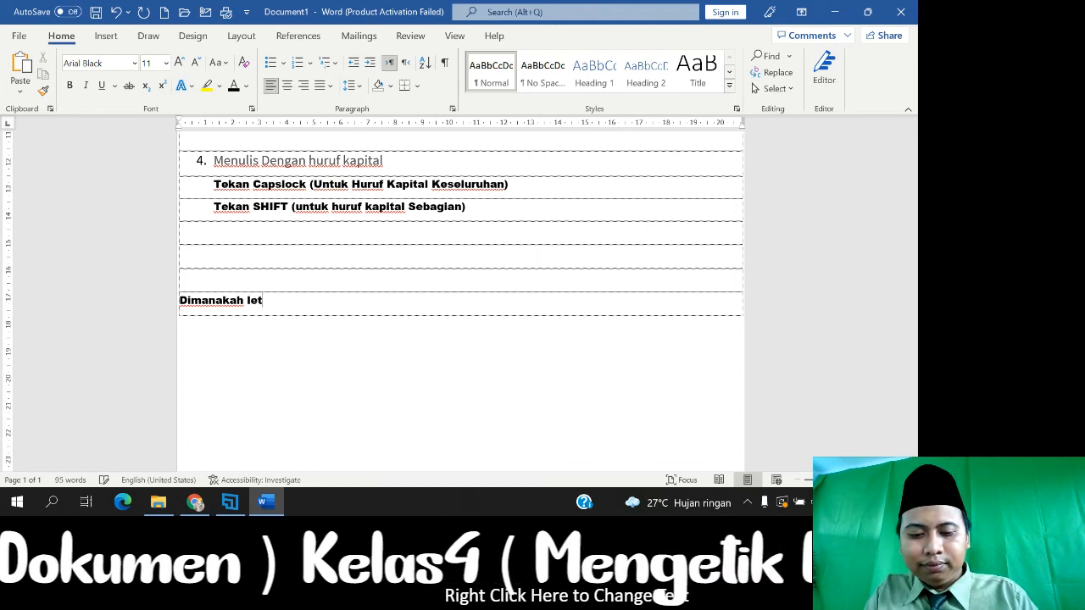
pyautogui.write('ak dari ')
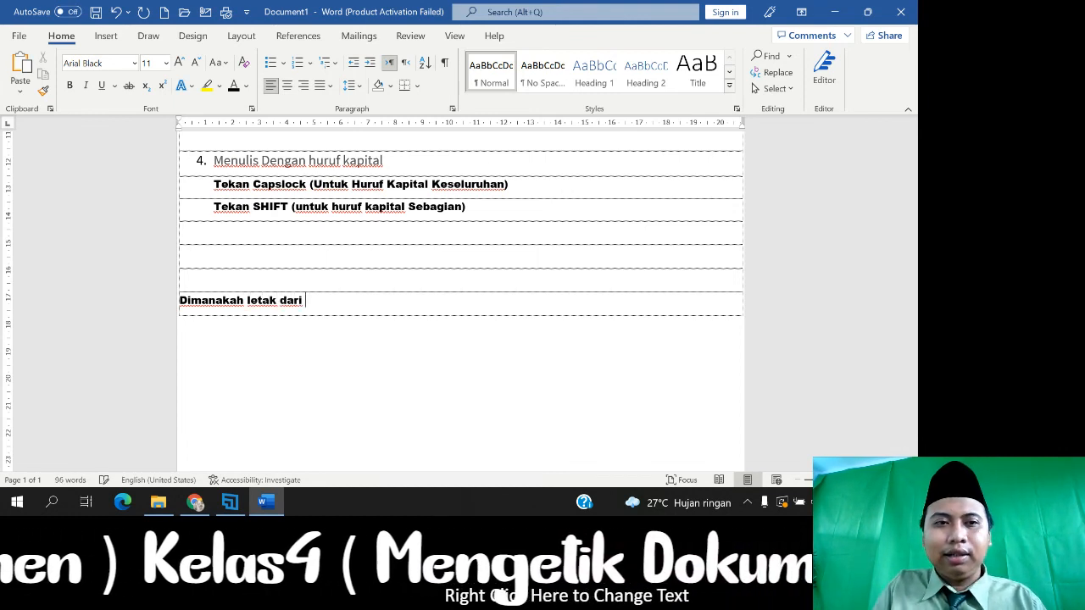
pyautogui.write('Fo')
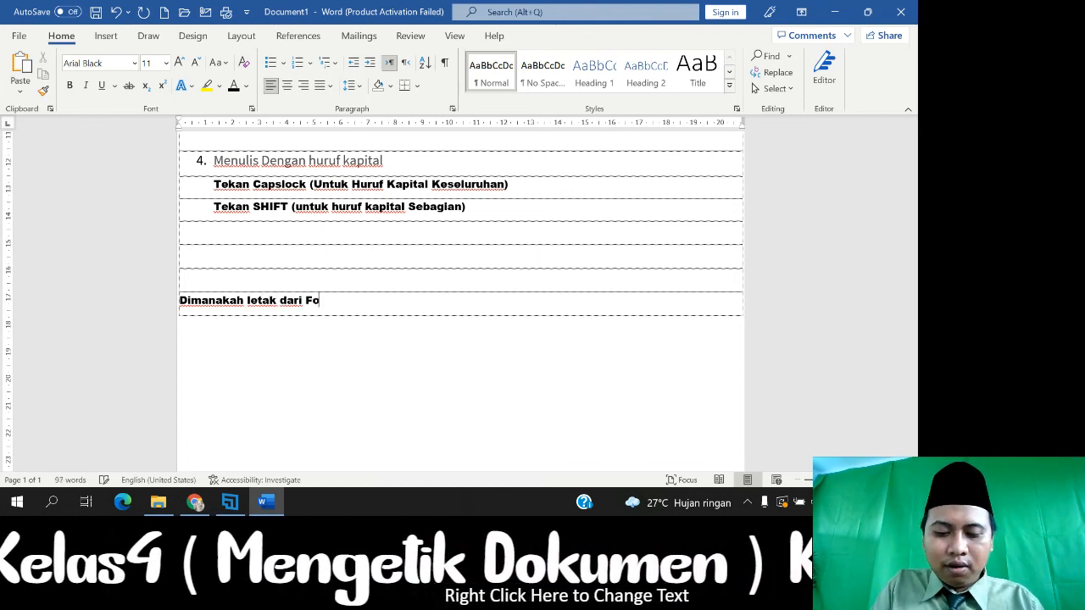
pyautogui.write('nt dan ')
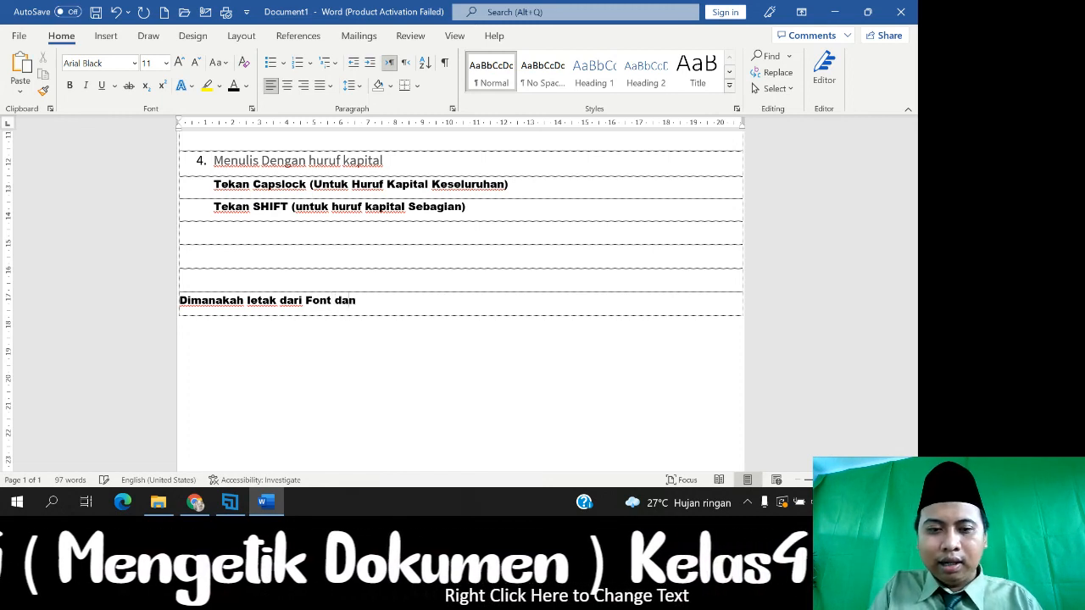
pyautogui.write('Font ')
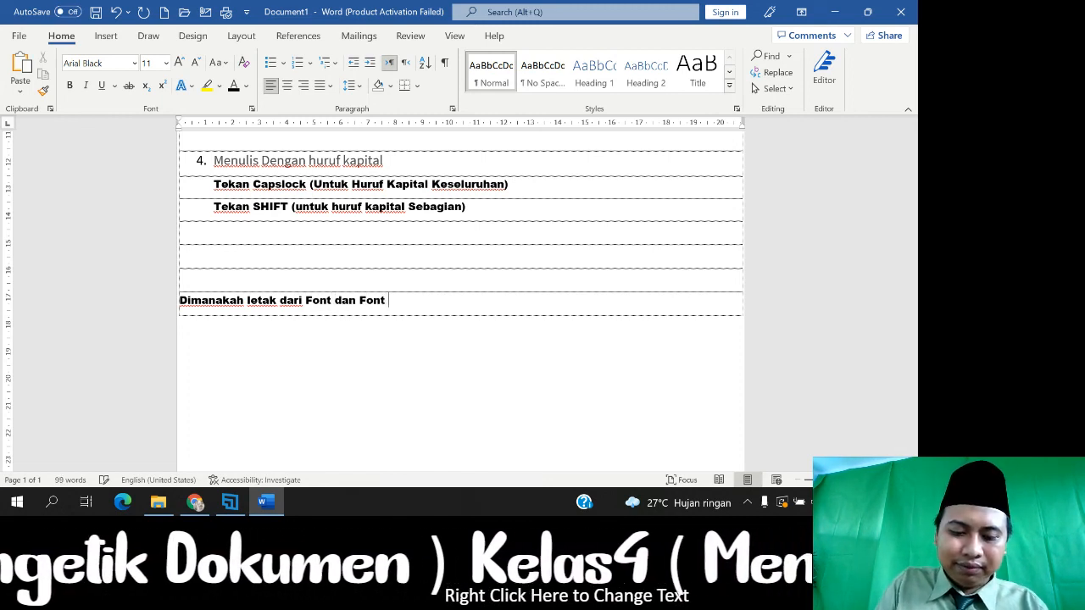
pyautogui.write('Size')
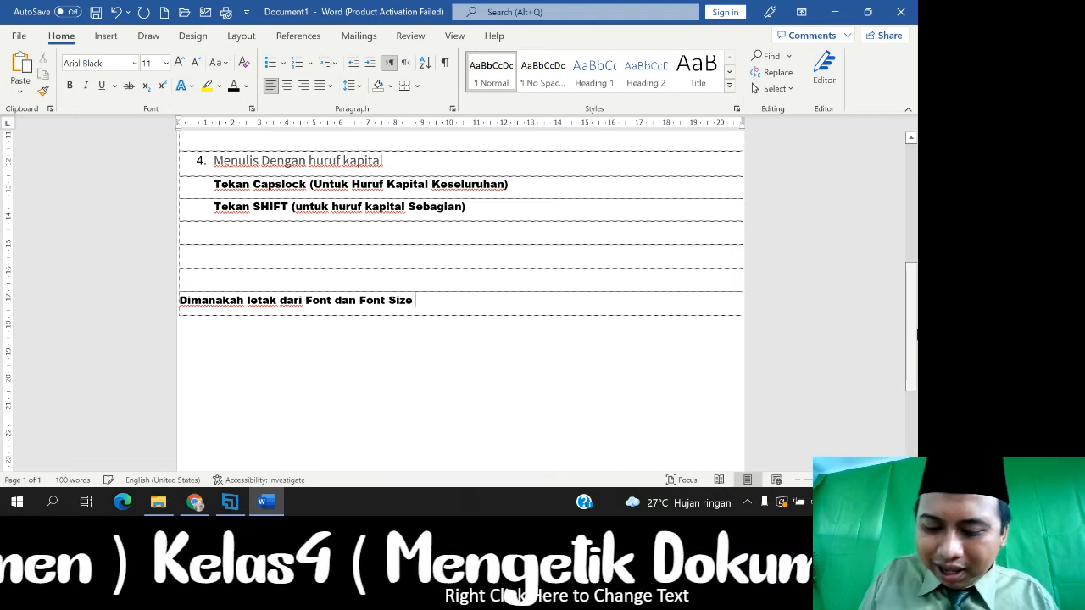
pyautogui.write(' :')
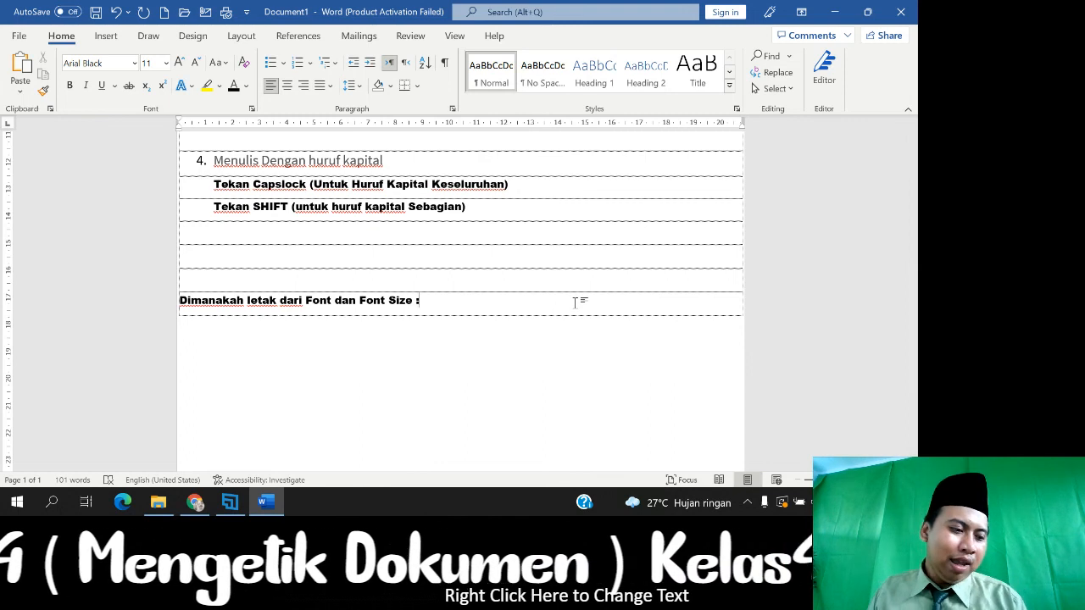
# Centre the question about Font and Font Size and enlarge its text to 20 pt
pyautogui.moveTo(574, 303); pyautogui.dragTo(180, 301)
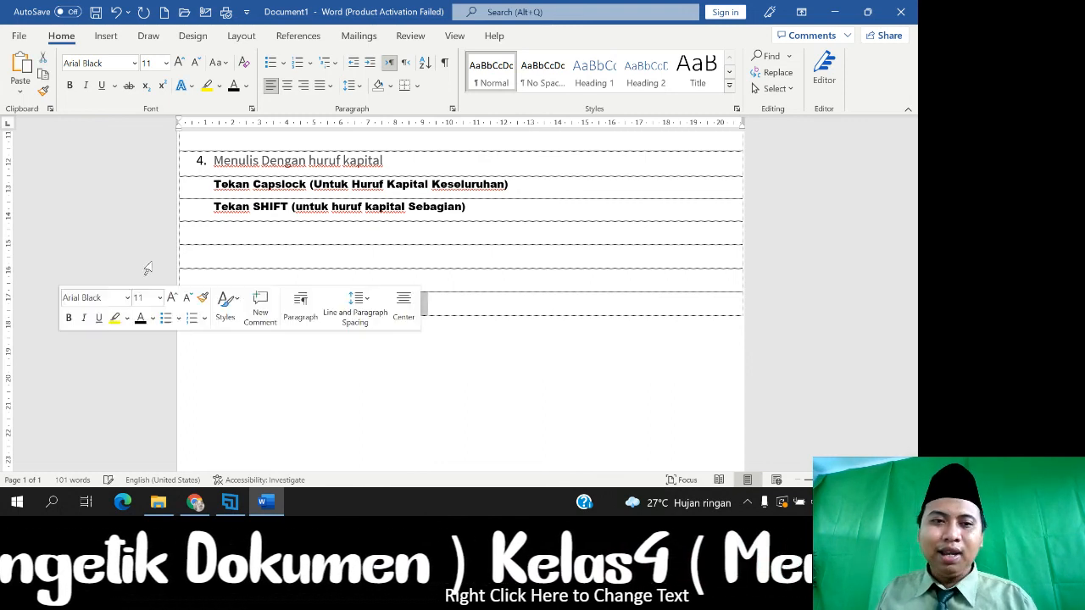
pyautogui.click(288, 86)
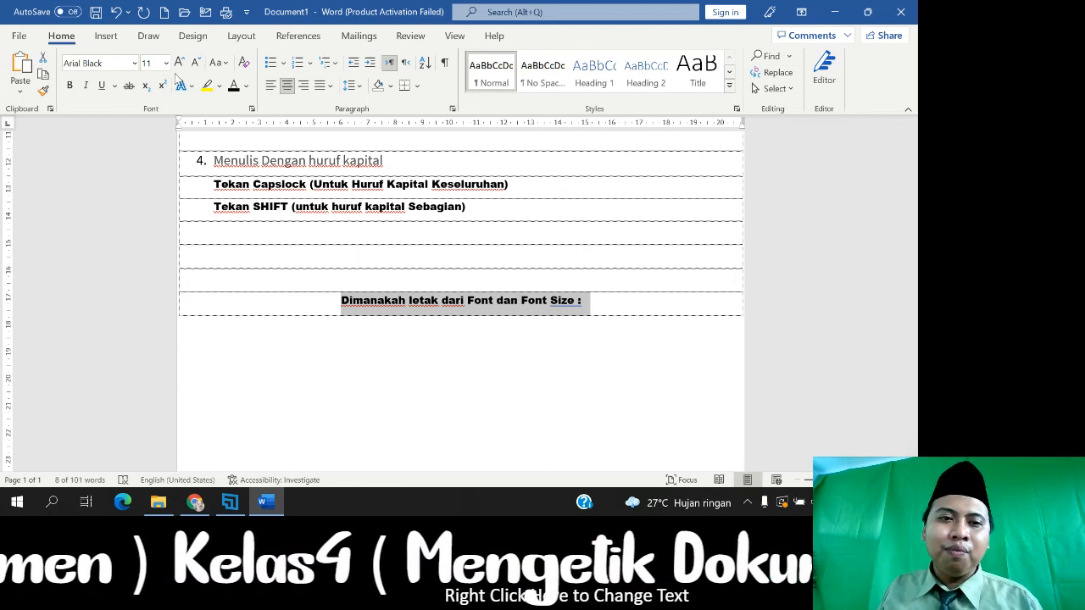
pyautogui.click(179, 63)
pyautogui.click(179, 64)
pyautogui.click(178, 63)
pyautogui.click(179, 64)
pyautogui.click(178, 64)
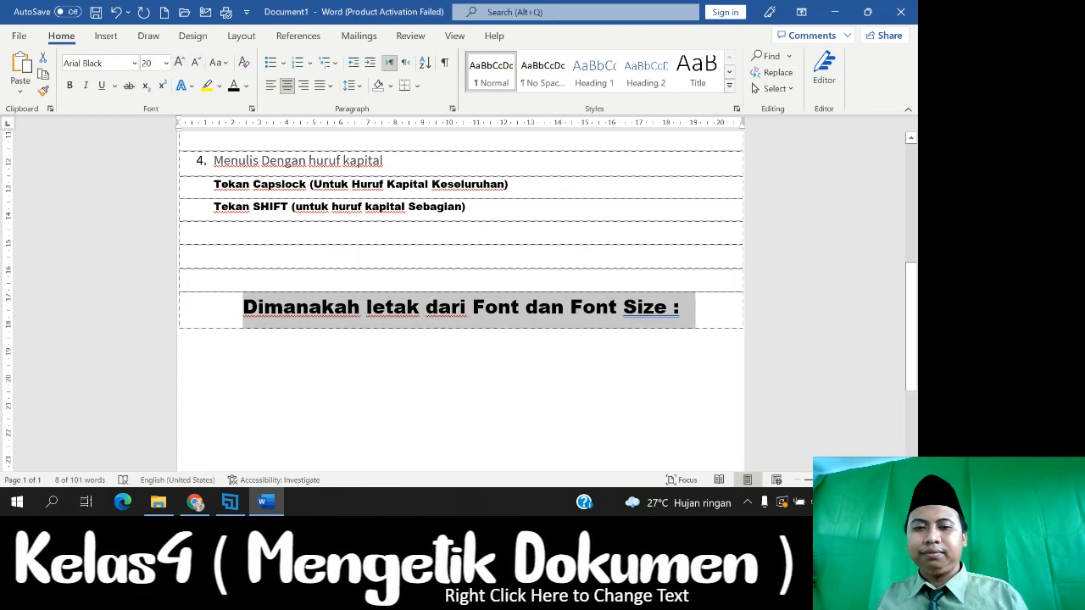
pyautogui.click(390, 277)
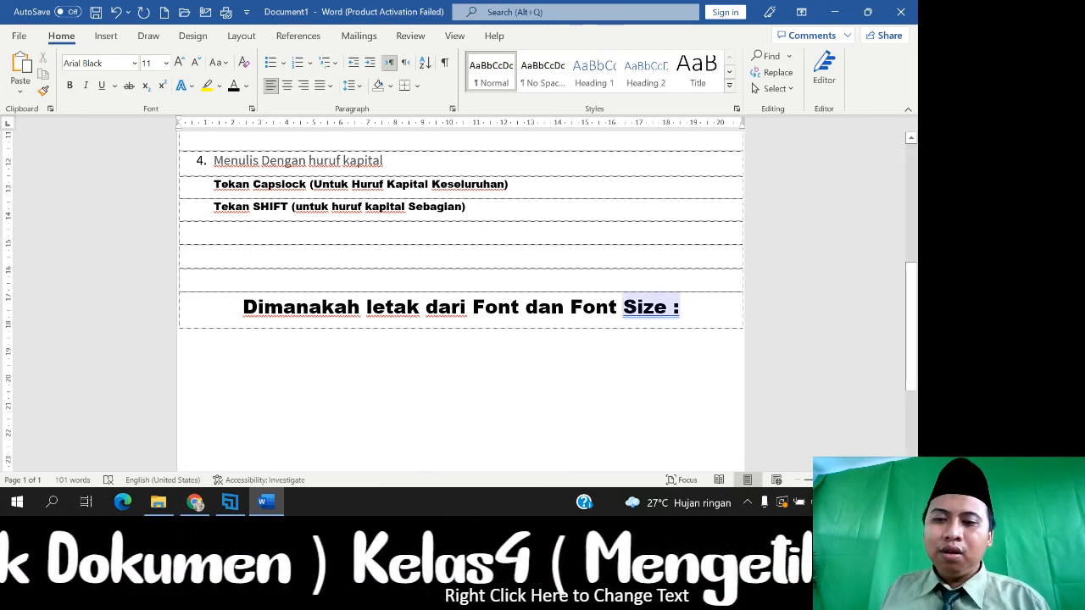
# Change the font colour of the whole Font and Font Size question to red
pyautogui.moveTo(690, 309); pyautogui.dragTo(246, 309)
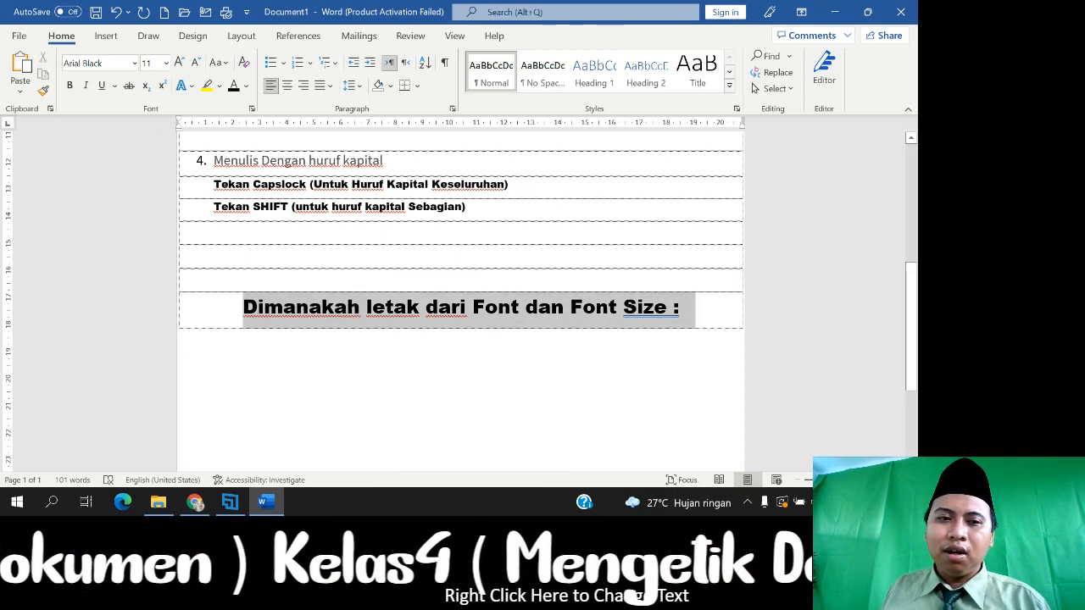
pyautogui.click(246, 85)
pyautogui.click(245, 241)
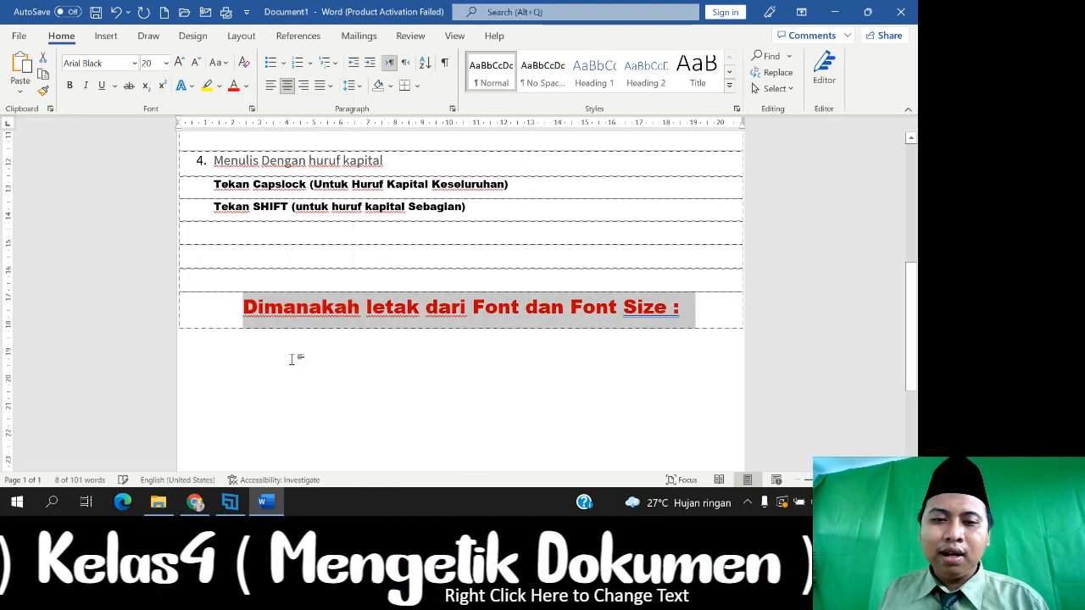
pyautogui.rightClick(309, 307)
pyautogui.click(661, 308)
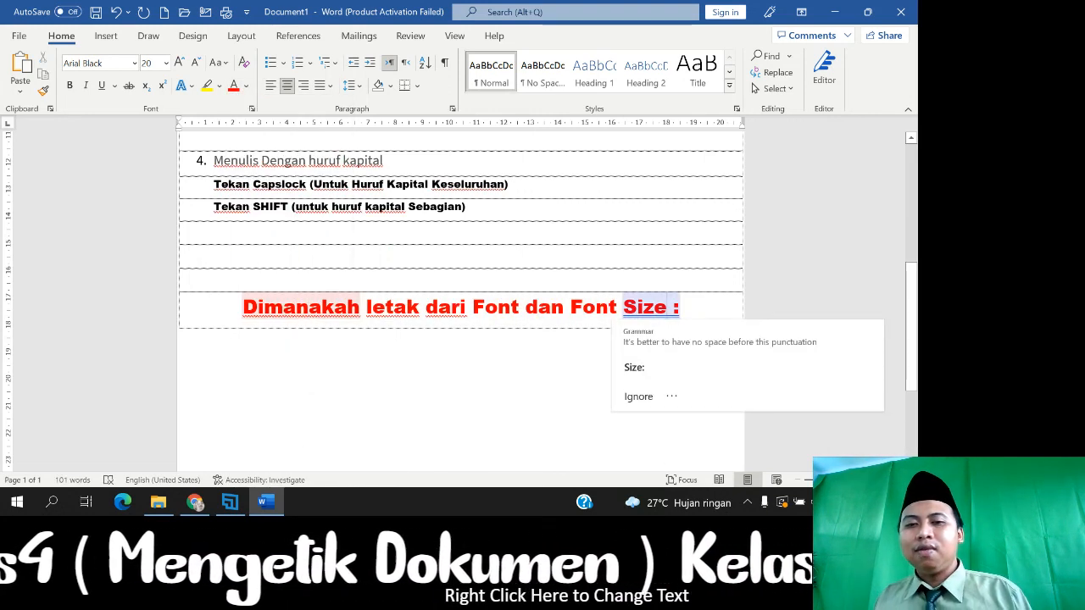
pyautogui.click(347, 307)
pyautogui.click(506, 281)
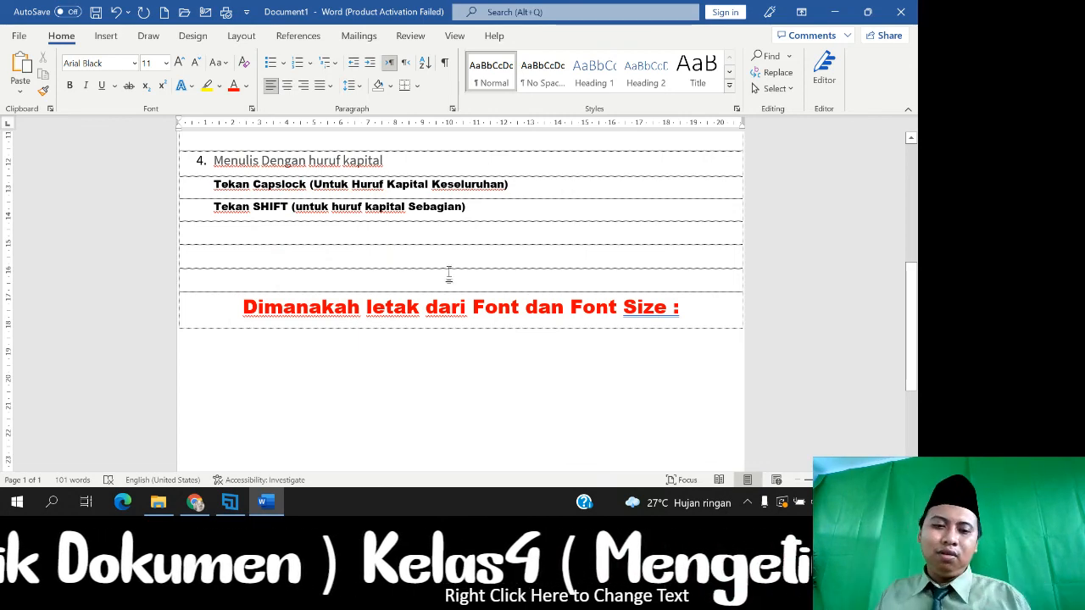
pyautogui.click(229, 502)
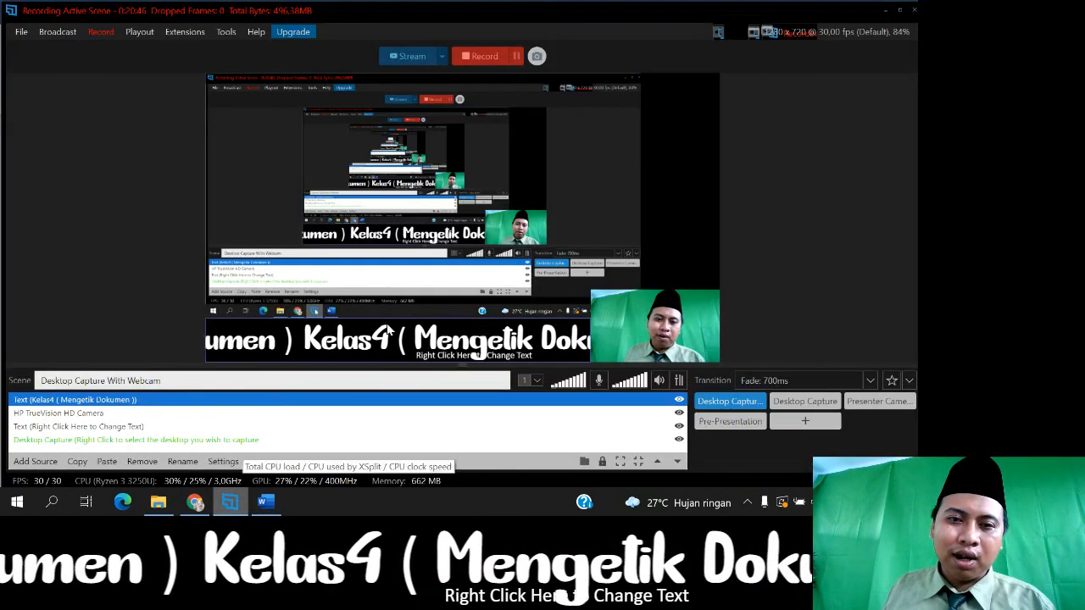